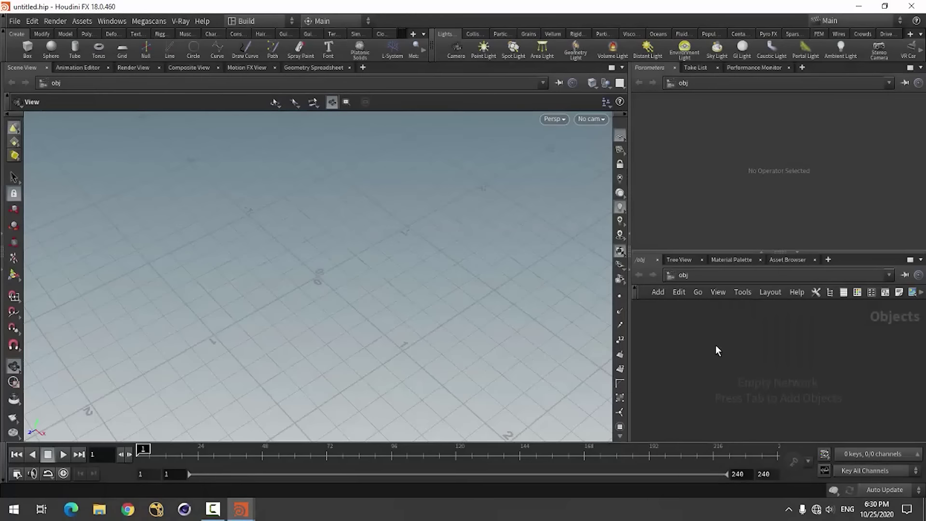
Step: Create a Geometry object named geo1 and dive into its empty geometry network
{"action": "key", "text": "Tab"}
{"action": "type", "text": "g"}
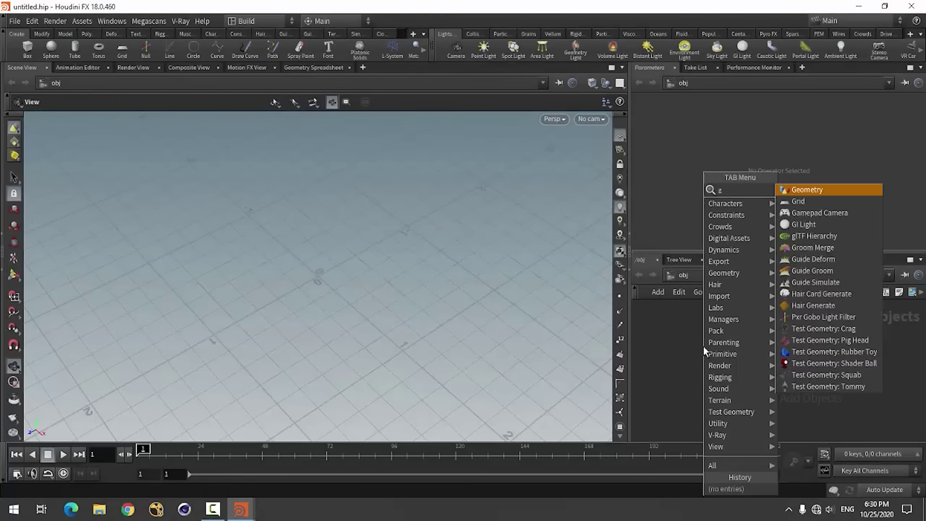
{"action": "type", "text": "r"}
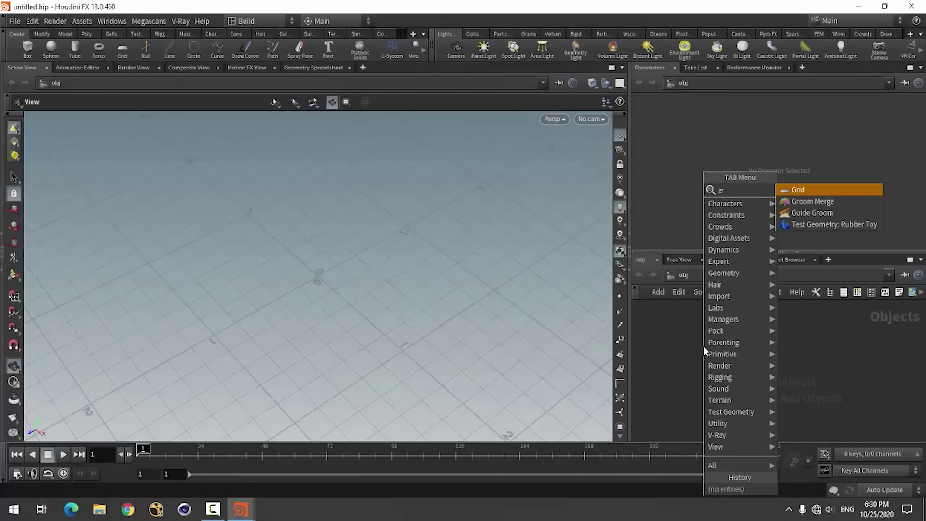
{"action": "key", "text": "BackSpace"}
{"action": "type", "text": "e"}
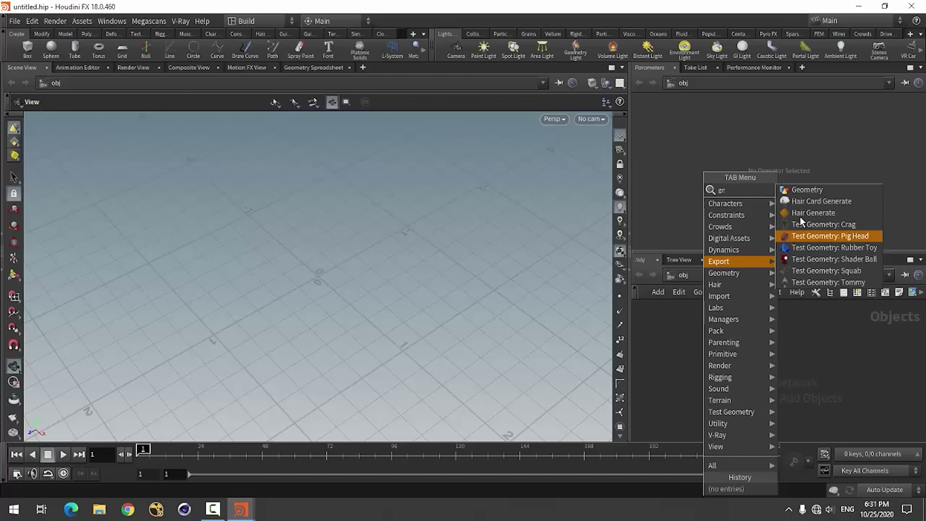
{"action": "left_click", "coordinate": [805, 190]}
{"action": "left_click", "coordinate": [735, 337]}
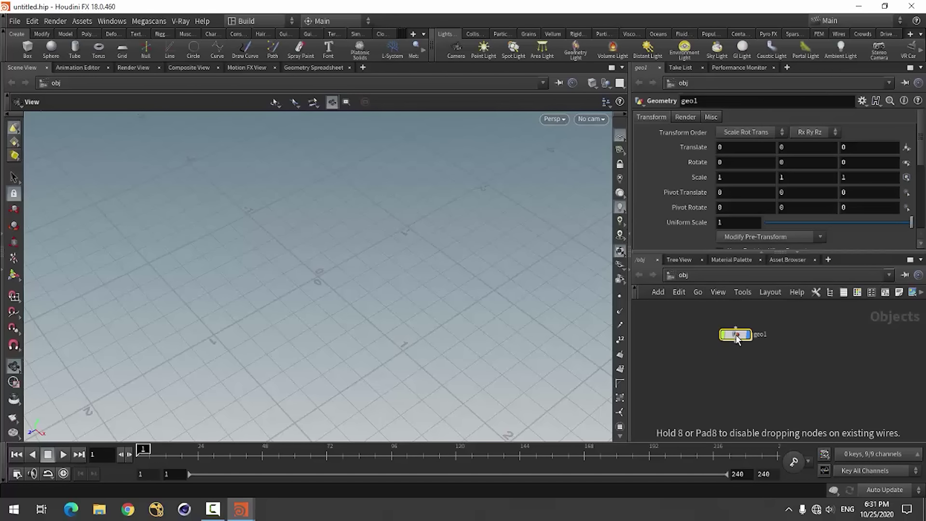
{"action": "double_click", "coordinate": [736, 335]}
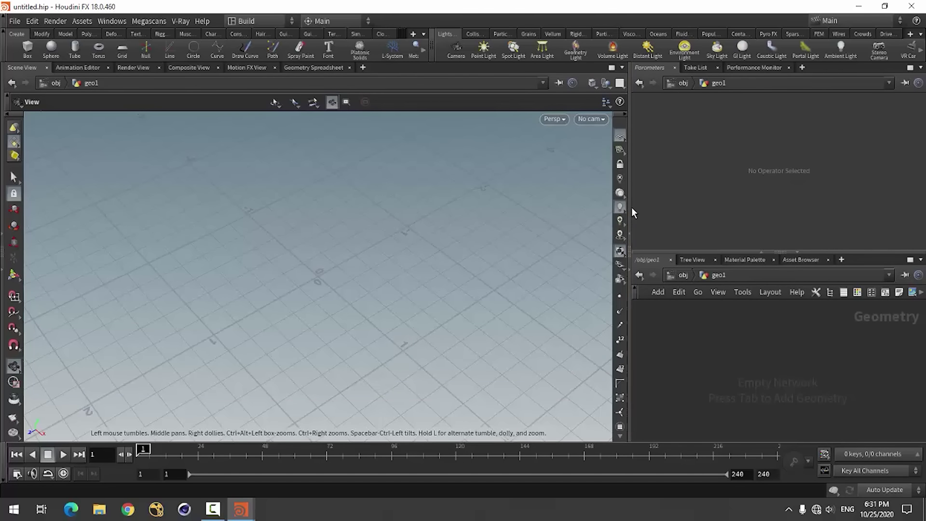
{"action": "left_click_drag", "start_coordinate": [630, 207], "coordinate": [527, 211]}
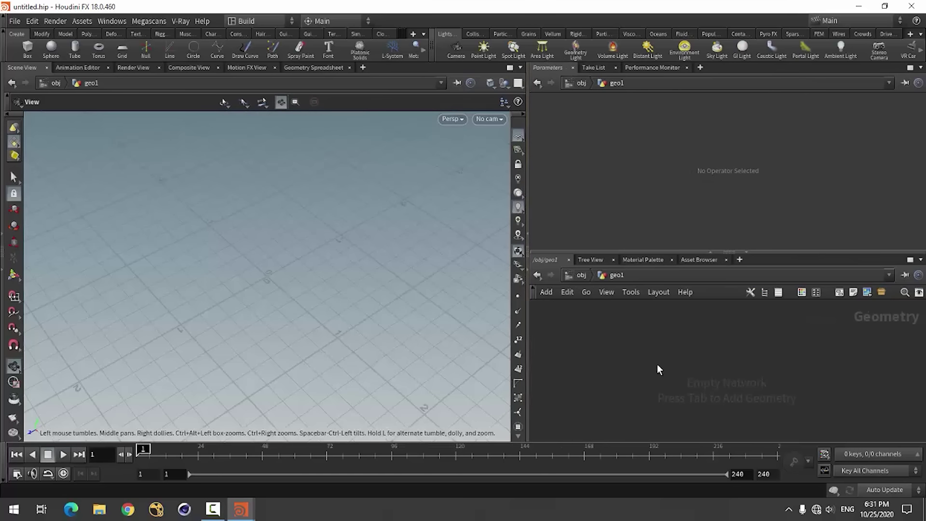
Step: Add a grid1 node inside geo1
{"action": "key", "text": "Tab"}
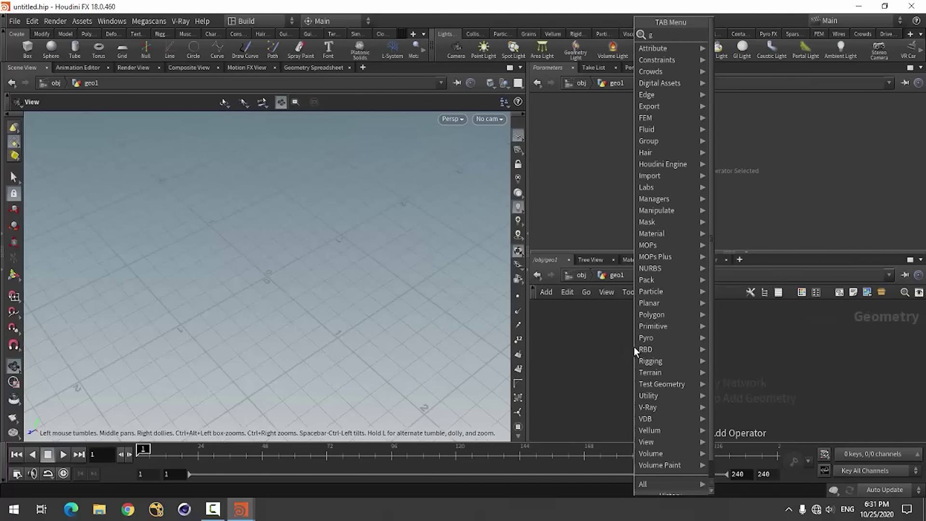
{"action": "type", "text": "rid"}
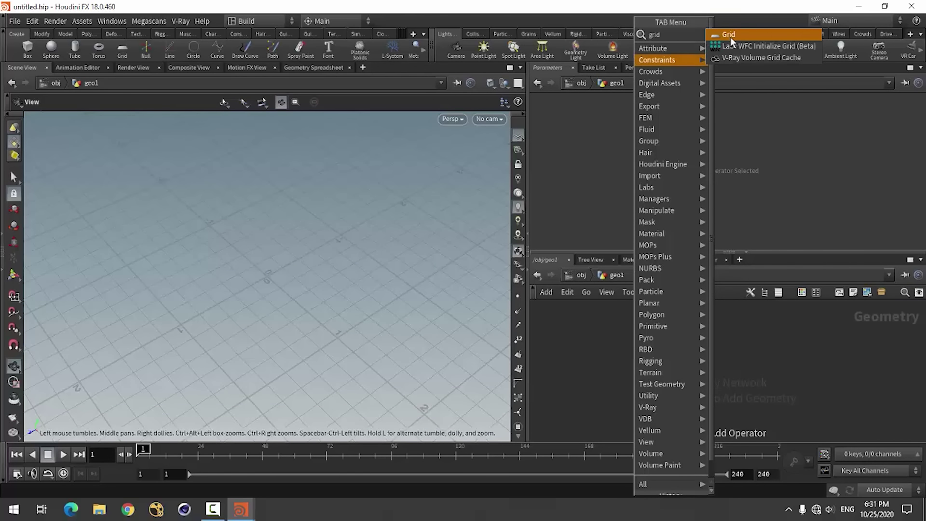
{"action": "left_click", "coordinate": [730, 37]}
{"action": "left_click", "coordinate": [650, 340]}
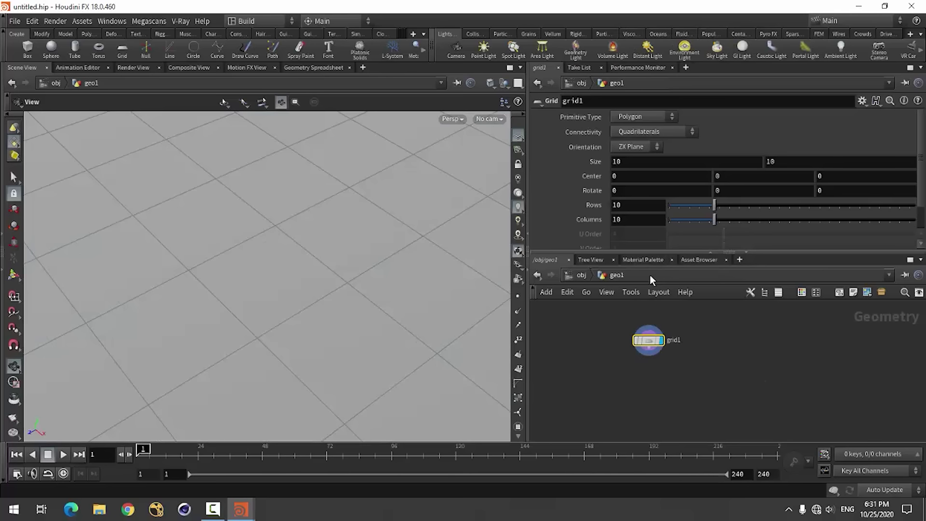
Step: Set grid1's size to 1 by 1.5 with 15 rows
{"action": "left_click", "coordinate": [633, 166]}
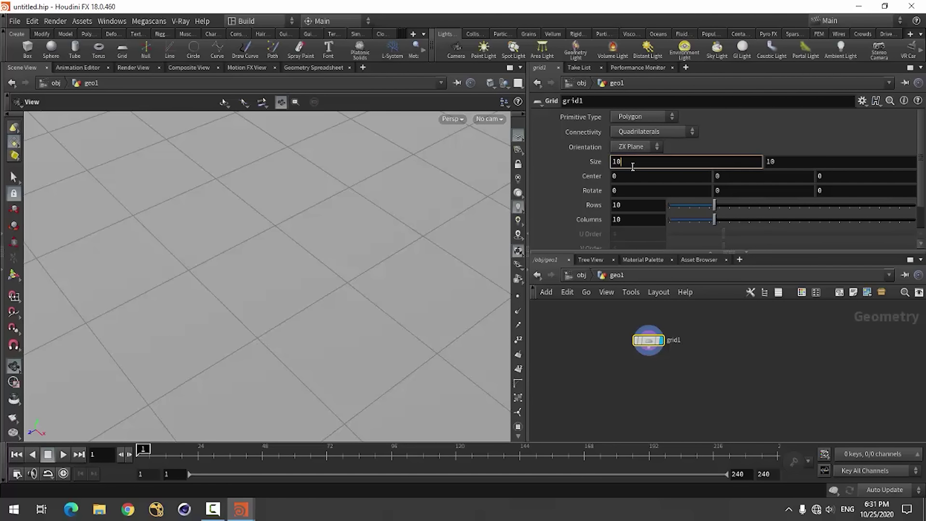
{"action": "left_click", "coordinate": [781, 161]}
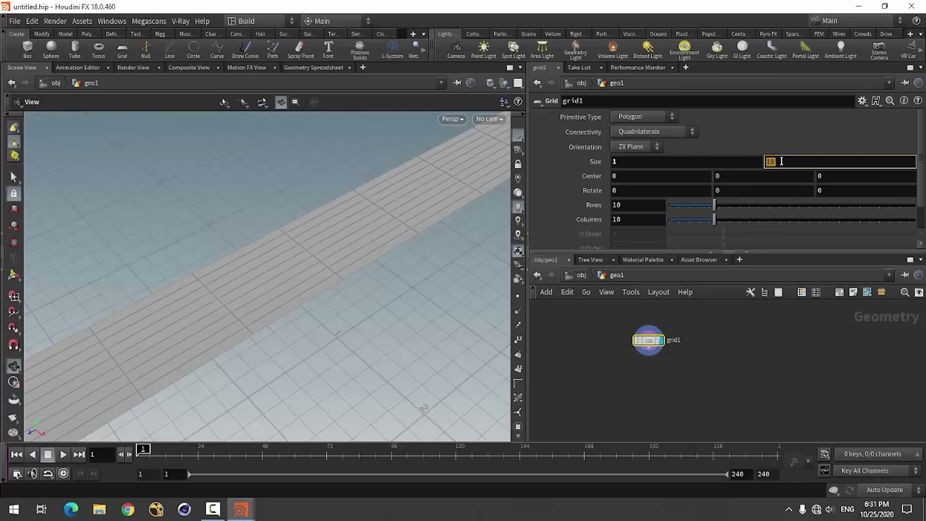
{"action": "type", "text": "1.5"}
{"action": "key", "text": "Return"}
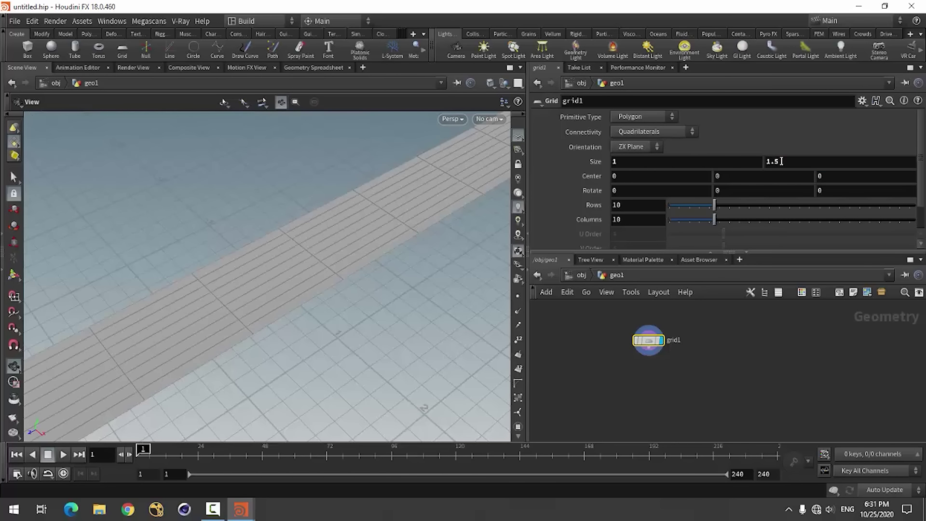
{"action": "mouse_move", "coordinate": [354, 222]}
{"action": "left_mouse_down"}
{"action": "mouse_move", "coordinate": [240, 343]}
{"action": "mouse_move", "coordinate": [275, 337]}
{"action": "mouse_move", "coordinate": [285, 294]}
{"action": "mouse_move", "coordinate": [372, 295]}
{"action": "left_mouse_up"}
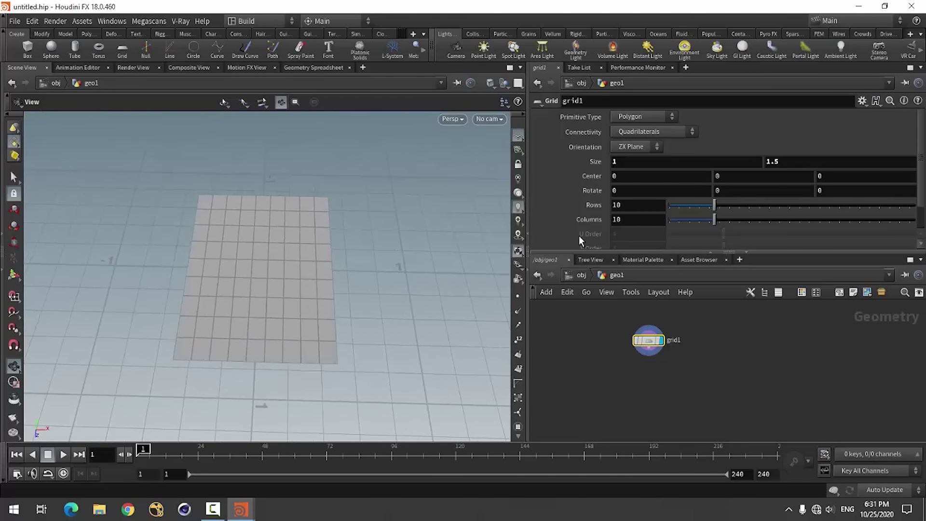
{"action": "left_click", "coordinate": [629, 205]}
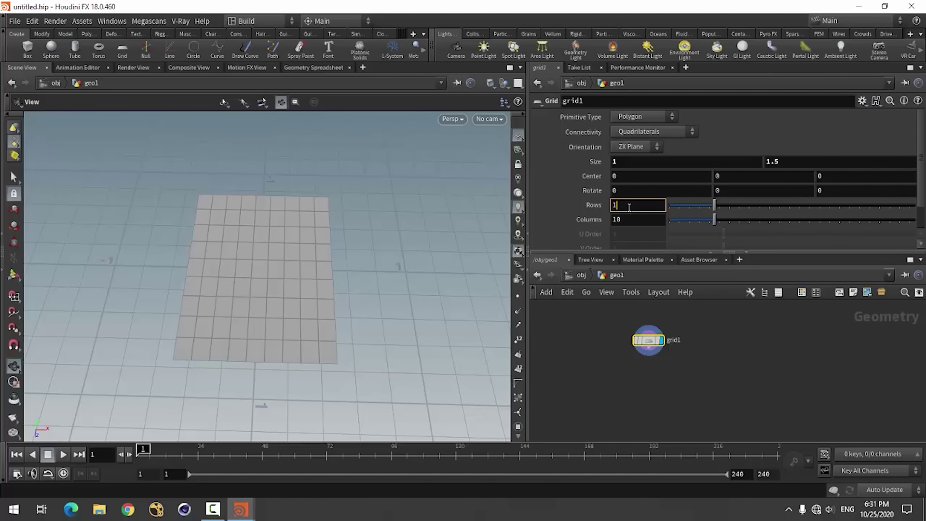
{"action": "type", "text": "5"}
{"action": "key", "text": "Return"}
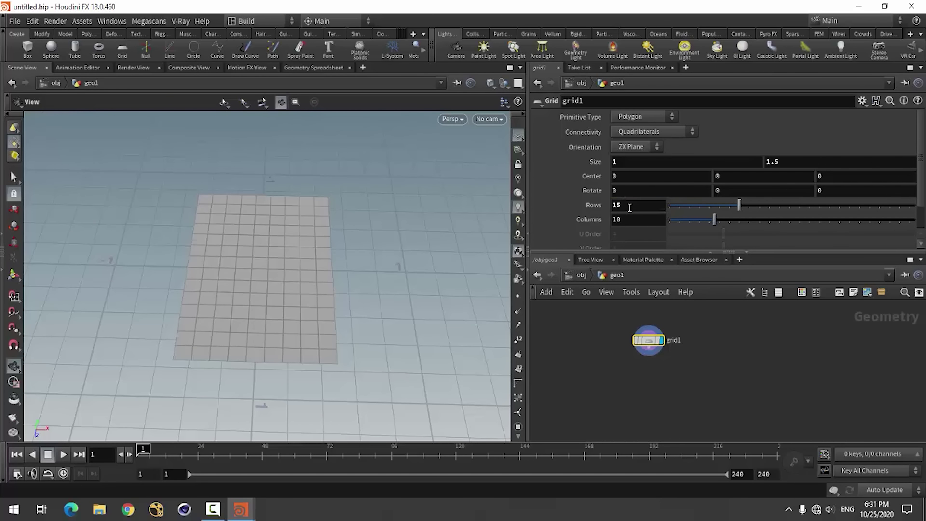
{"action": "mouse_move", "coordinate": [387, 302]}
{"action": "left_mouse_down"}
{"action": "mouse_move", "coordinate": [217, 296]}
{"action": "mouse_move", "coordinate": [223, 269]}
{"action": "mouse_move", "coordinate": [212, 242]}
{"action": "left_mouse_up"}
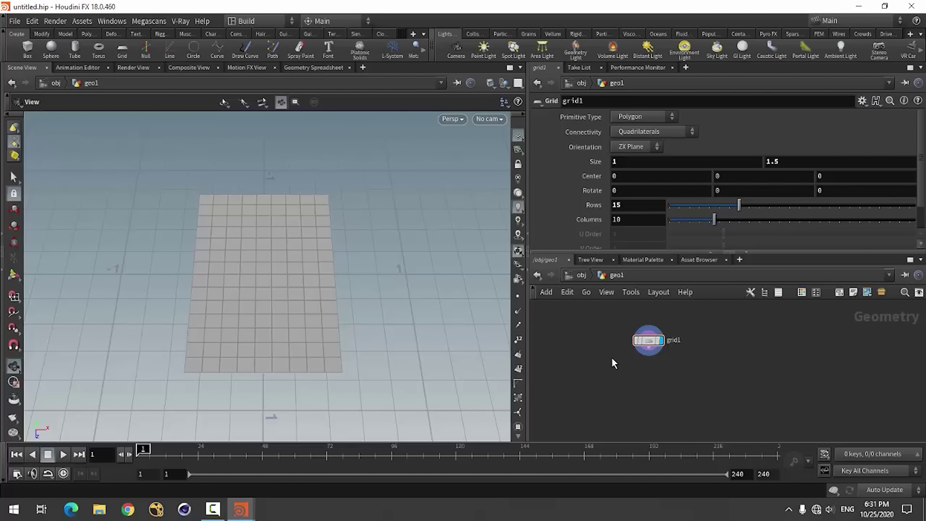
Step: Add a UV Project node below grid1
{"action": "key", "text": "Tab"}
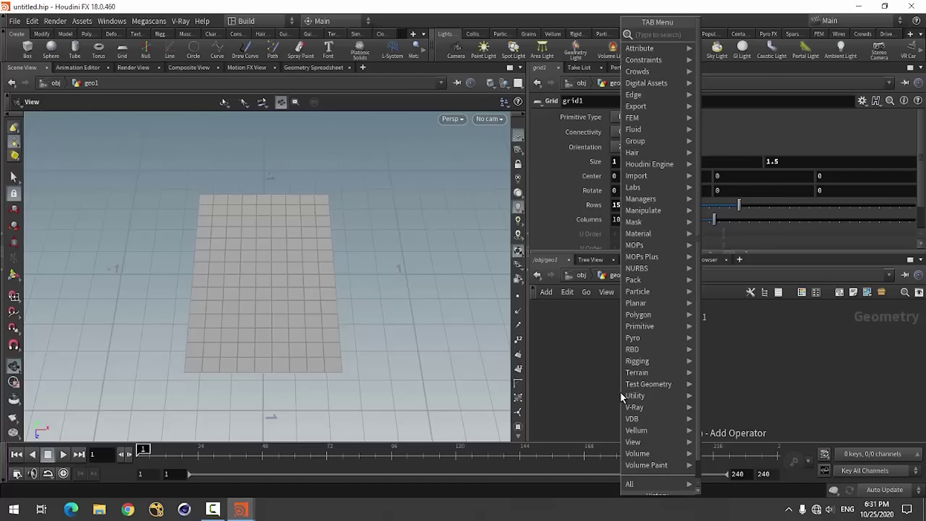
{"action": "type", "text": "u"}
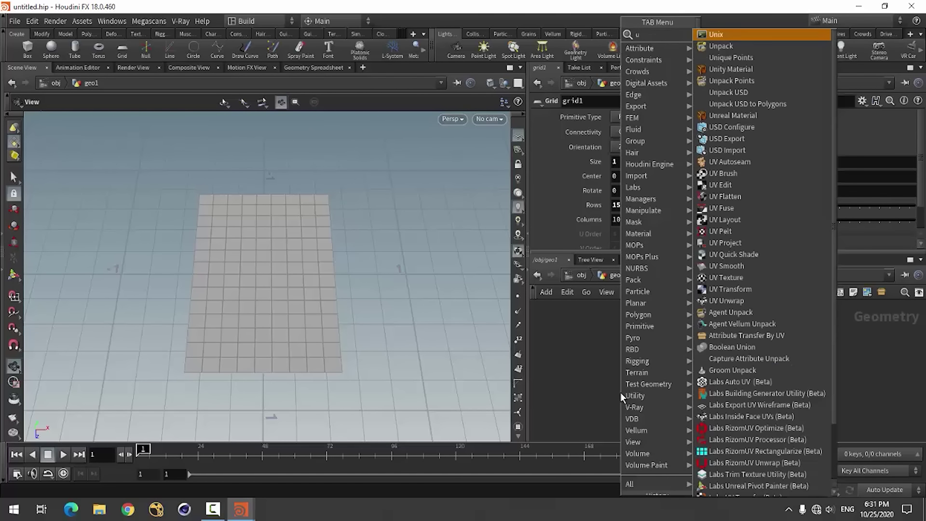
{"action": "type", "text": "v"}
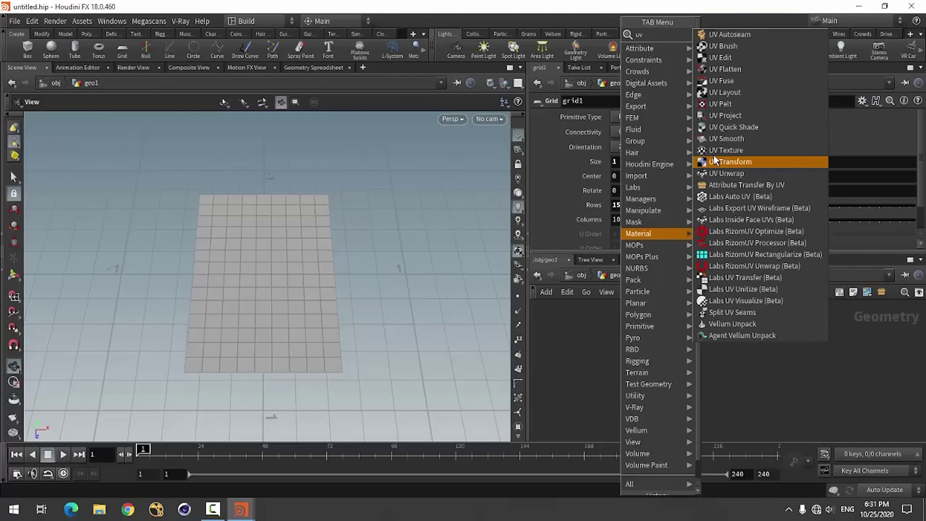
{"action": "left_click", "coordinate": [723, 118]}
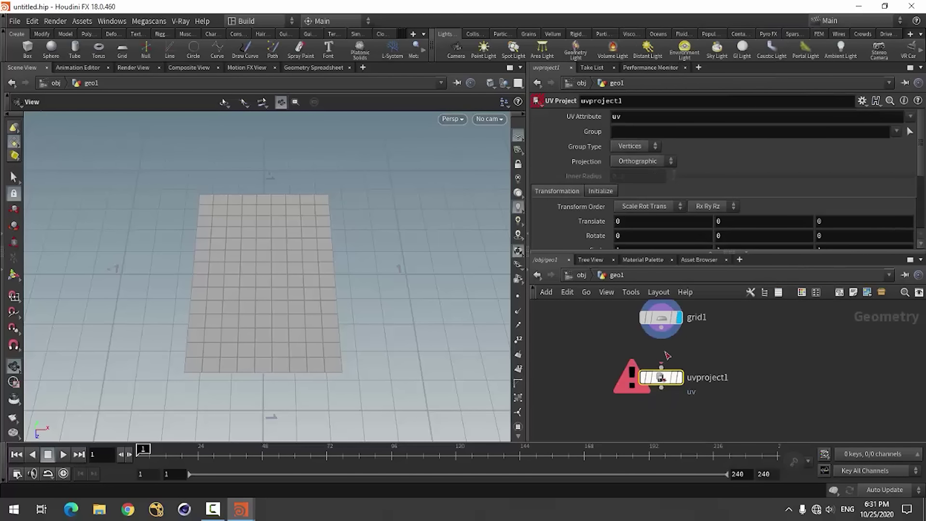
{"action": "left_click", "coordinate": [664, 377]}
Step: Wire grid1 into uvproject1, display it, and view its Initialize settings
{"action": "left_click", "coordinate": [661, 328]}
{"action": "left_click", "coordinate": [662, 369]}
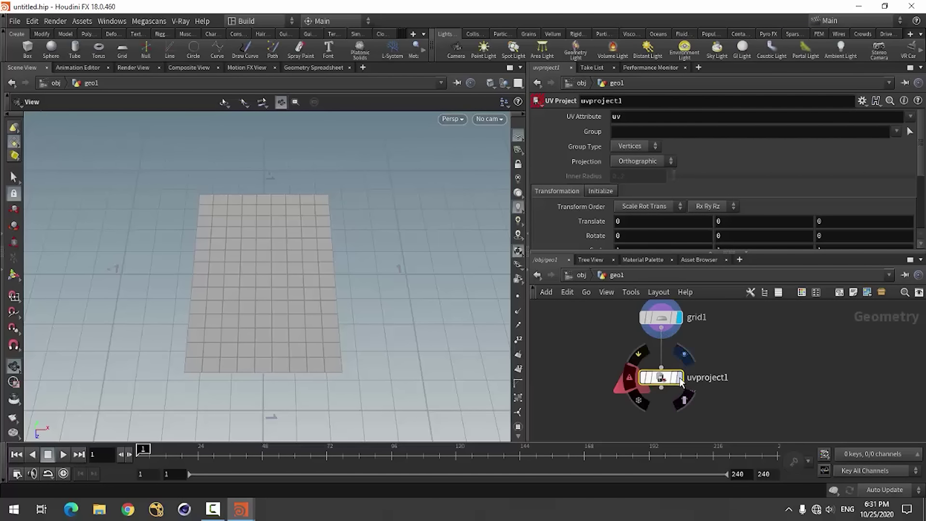
{"action": "left_click", "coordinate": [679, 377]}
{"action": "left_click", "coordinate": [601, 191]}
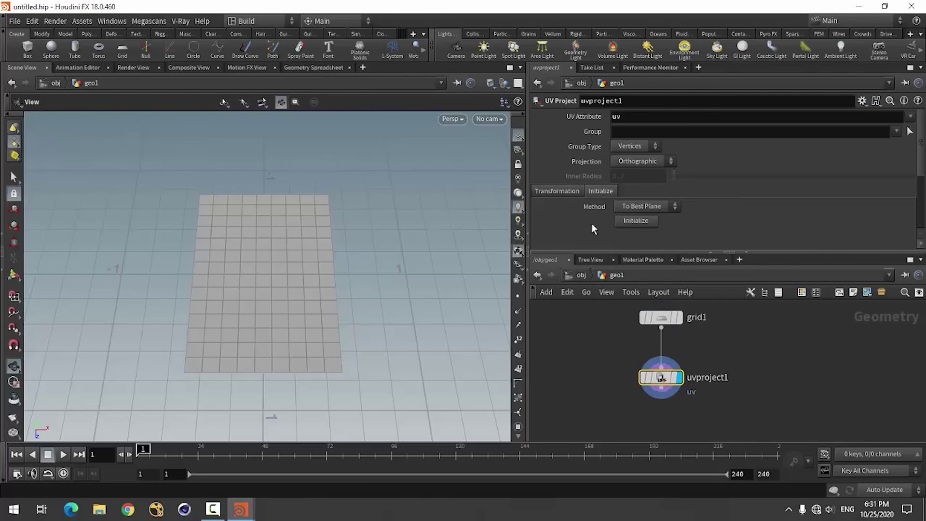
{"action": "key", "text": "l"}
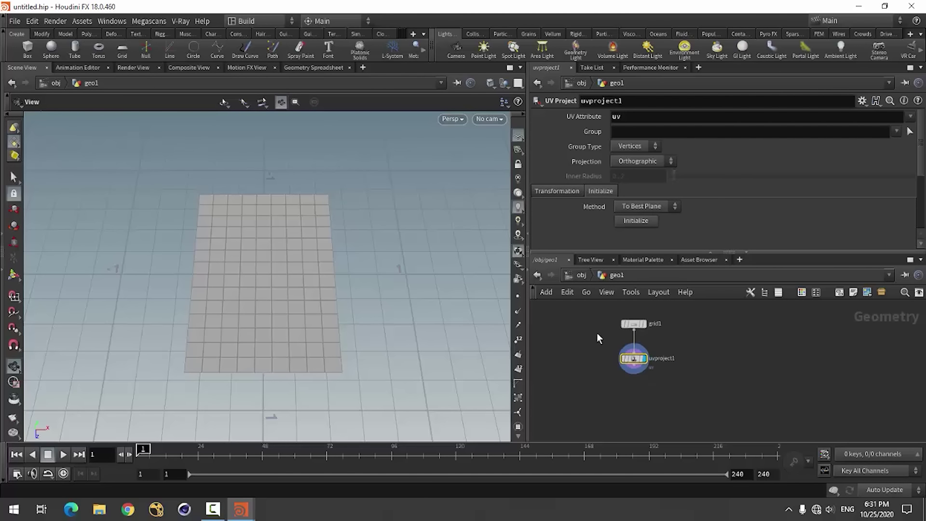
{"action": "key", "text": "Tab"}
Step: Add a UV Quick Shade node fed by uvproject1 and display it
{"action": "type", "text": "q"}
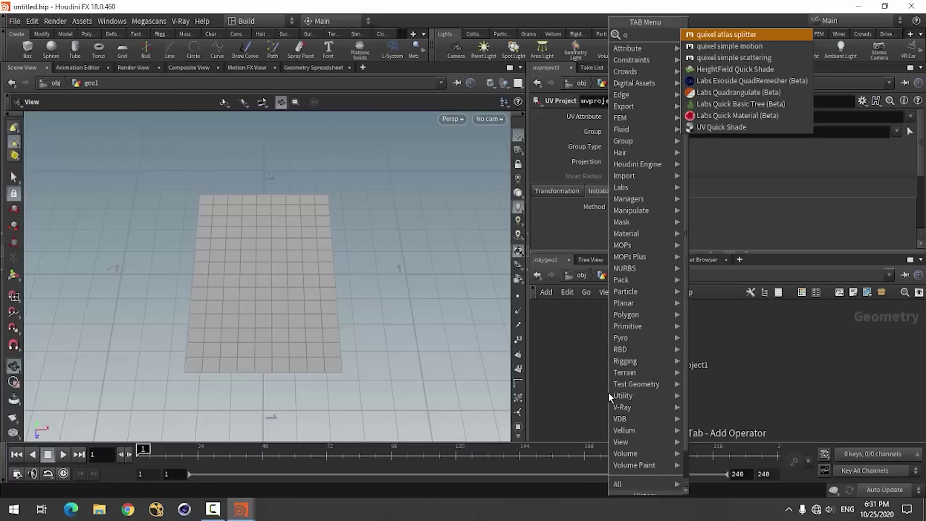
{"action": "type", "text": "uic"}
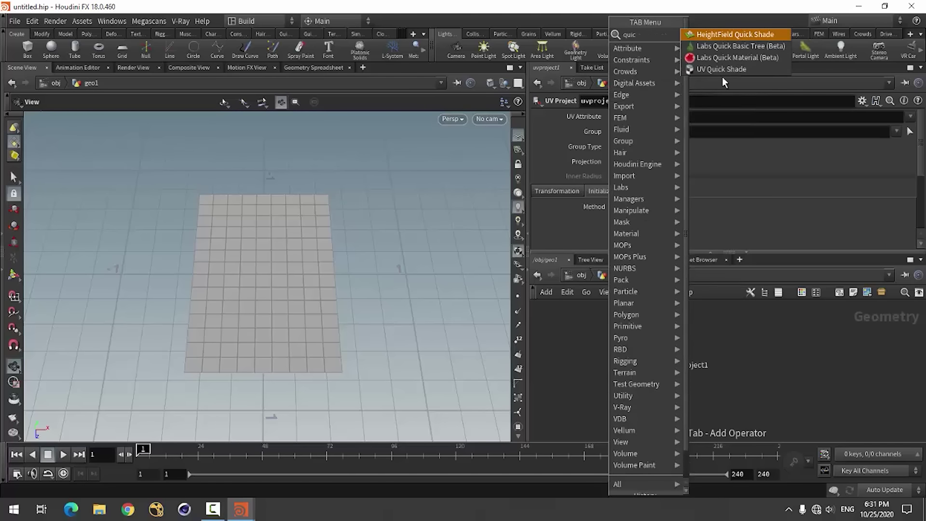
{"action": "left_click", "coordinate": [720, 69]}
{"action": "left_click", "coordinate": [652, 411]}
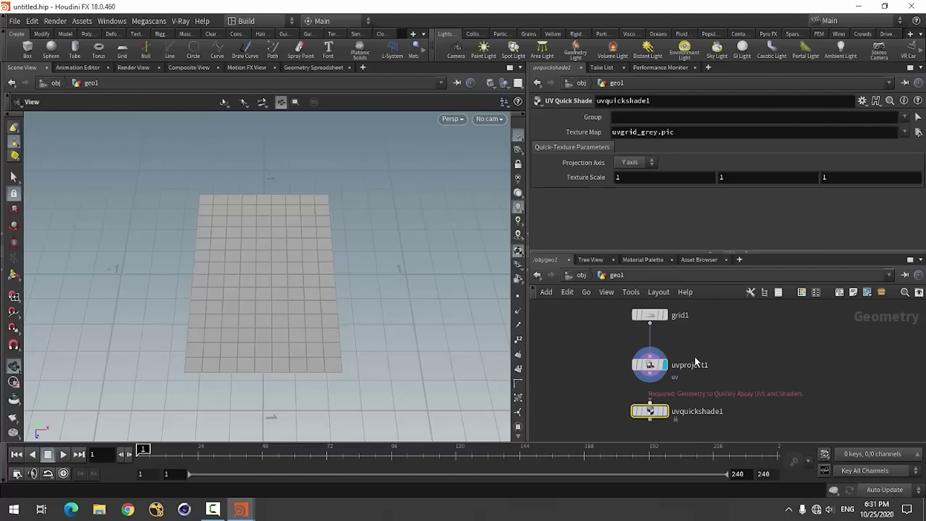
{"action": "scroll", "coordinate": [662, 383], "scroll_direction": "down", "scroll_amount": 2}
{"action": "left_click", "coordinate": [661, 367]}
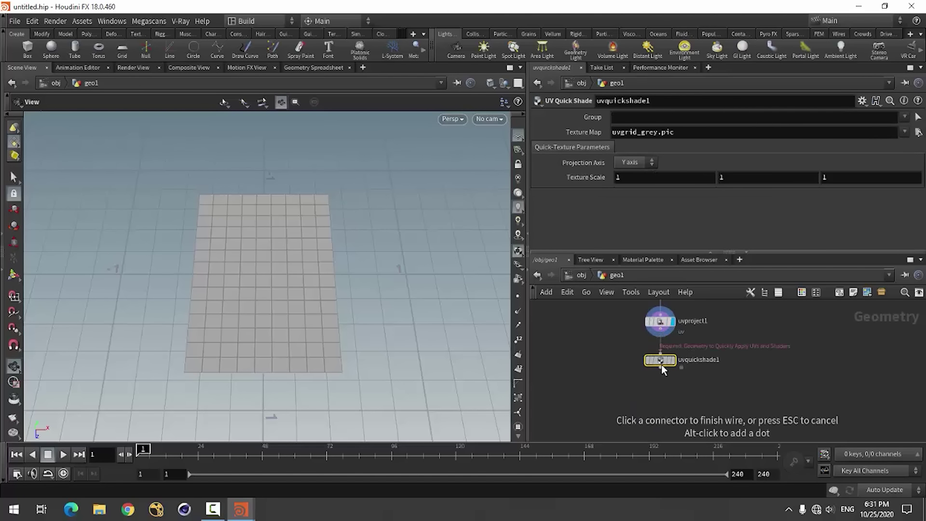
{"action": "left_click", "coordinate": [672, 360]}
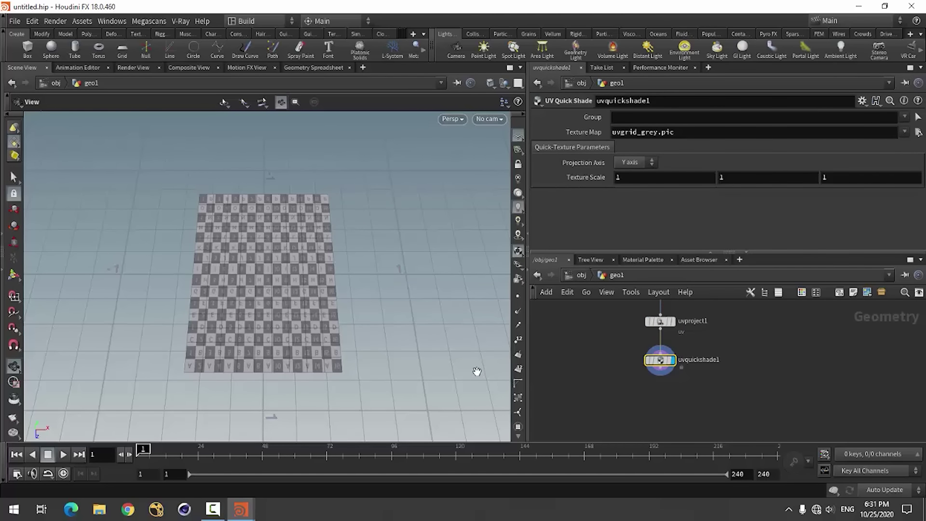
Step: Zoom the viewport to inspect the uvgrid_grey.pic checker texture on the grid
{"action": "scroll", "coordinate": [258, 324], "scroll_direction": "up", "scroll_amount": 1}
{"action": "scroll", "coordinate": [258, 324], "scroll_direction": "up", "scroll_amount": 3}
{"action": "scroll", "coordinate": [362, 347], "scroll_direction": "up", "scroll_amount": 2}
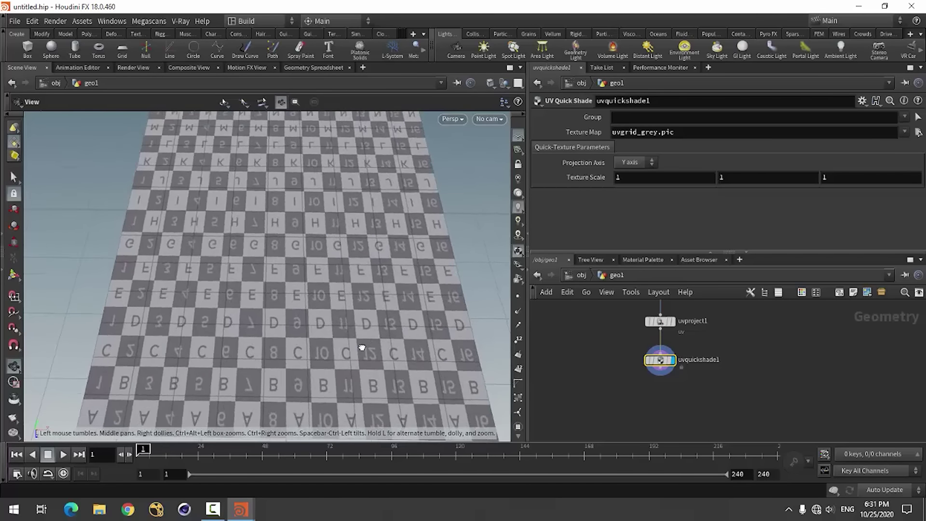
{"action": "scroll", "coordinate": [362, 347], "scroll_direction": "down", "scroll_amount": 2}
{"action": "scroll", "coordinate": [327, 320], "scroll_direction": "down", "scroll_amount": 2}
{"action": "scroll", "coordinate": [273, 345], "scroll_direction": "down", "scroll_amount": 1}
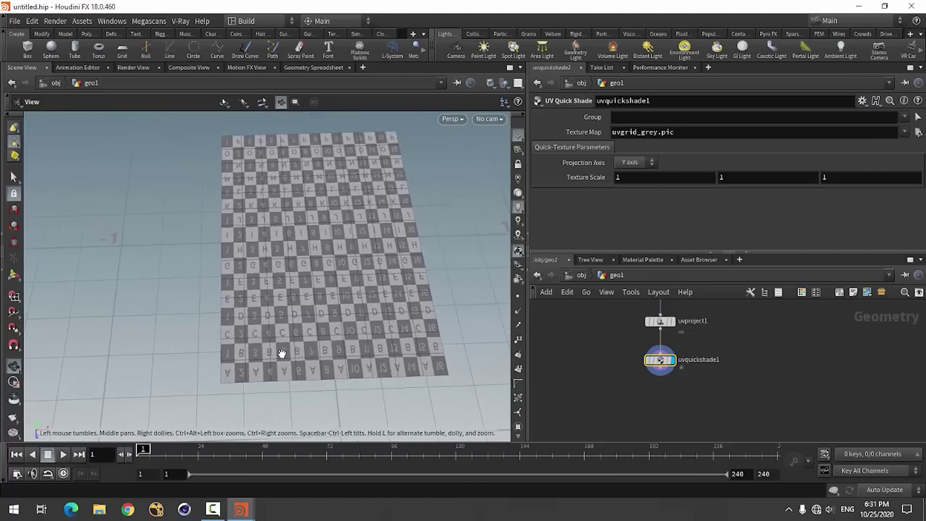
{"action": "scroll", "coordinate": [663, 325], "scroll_direction": "up", "scroll_amount": 3}
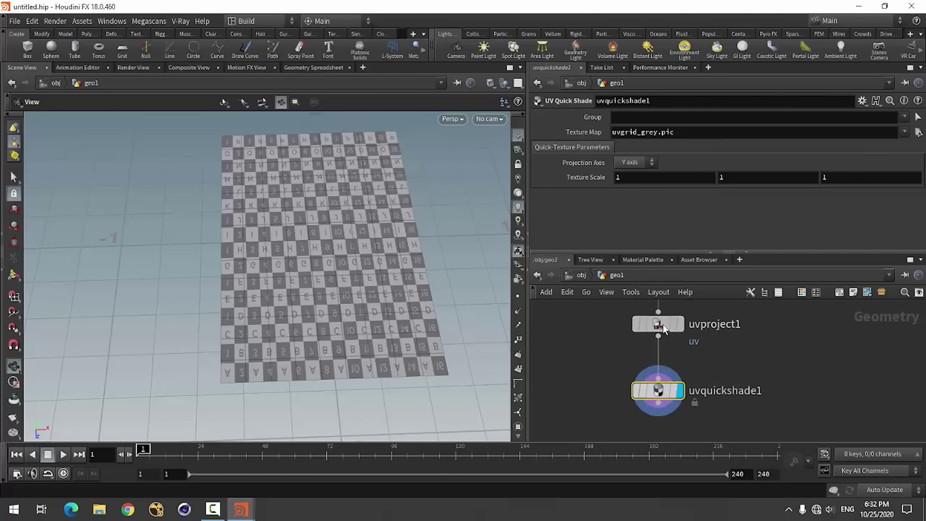
Step: Change uvproject1's Rotate X from 90 to -90 so the checker letters read upright
{"action": "left_click", "coordinate": [663, 324]}
{"action": "scroll", "coordinate": [581, 218], "scroll_direction": "down", "scroll_amount": 3}
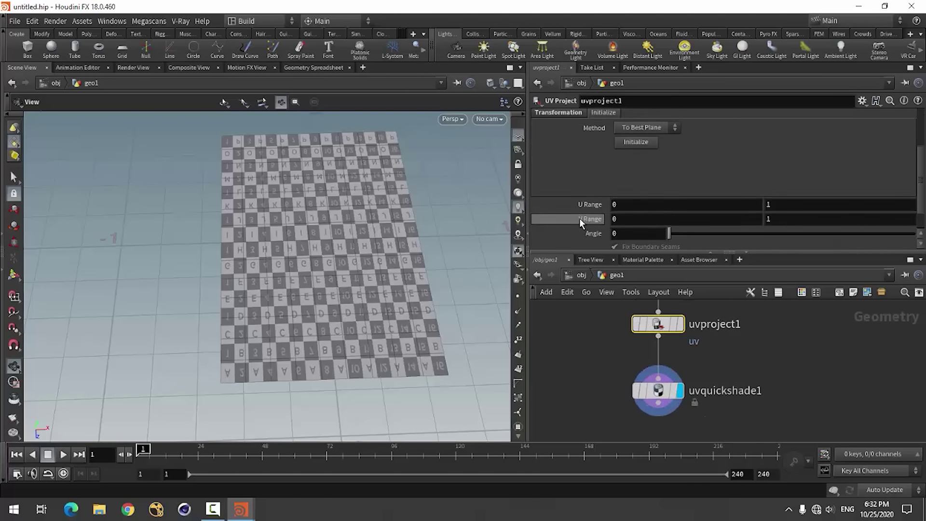
{"action": "scroll", "coordinate": [574, 203], "scroll_direction": "up", "scroll_amount": 5}
{"action": "scroll", "coordinate": [568, 183], "scroll_direction": "down", "scroll_amount": 1}
{"action": "scroll", "coordinate": [564, 203], "scroll_direction": "down", "scroll_amount": 2}
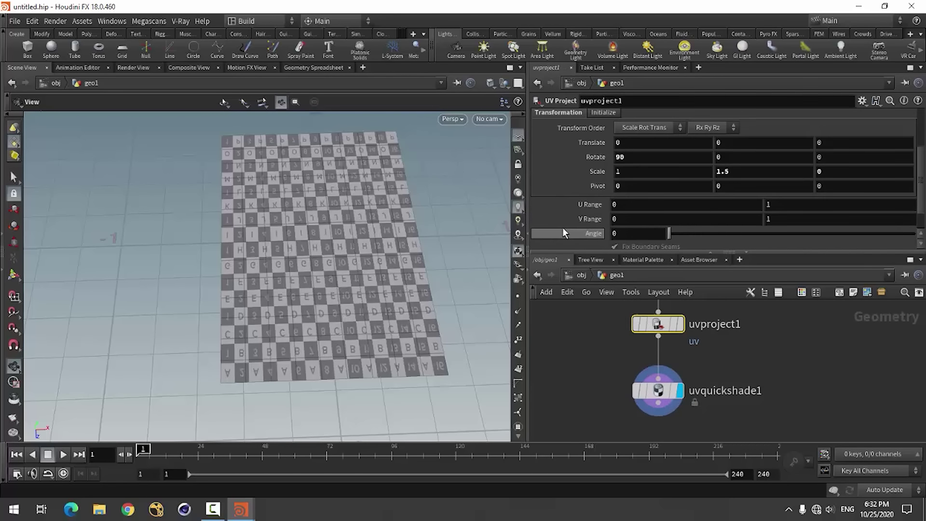
{"action": "left_click", "coordinate": [634, 157]}
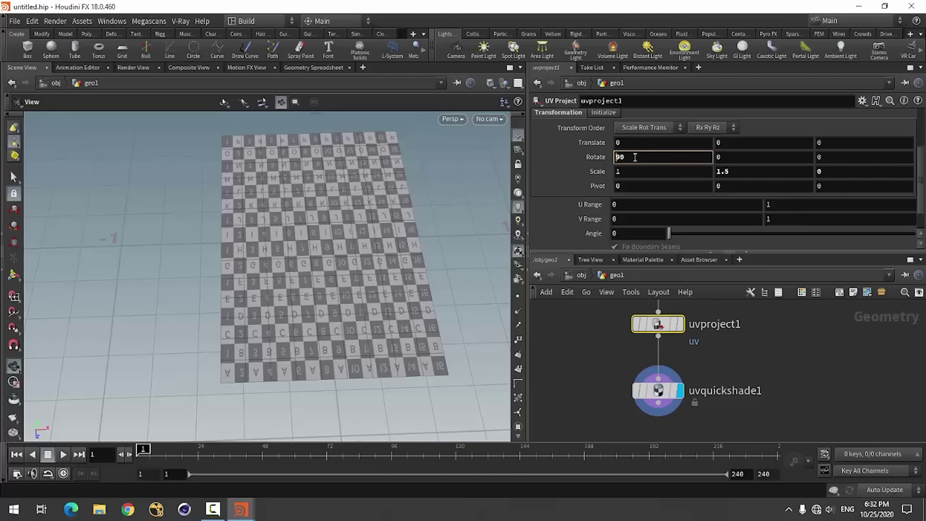
{"action": "type", "text": "-90"}
{"action": "key", "text": "Return"}
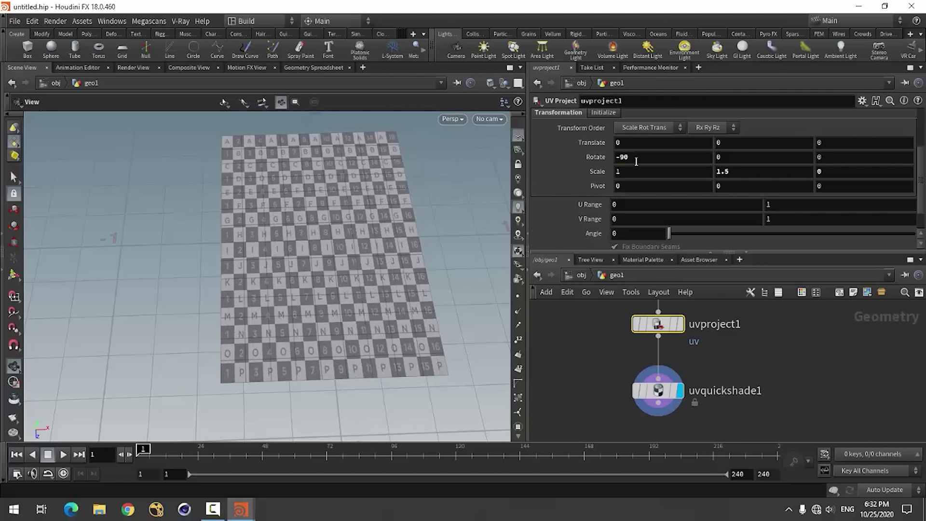
{"action": "mouse_move", "coordinate": [397, 275]}
{"action": "left_mouse_down"}
{"action": "mouse_move", "coordinate": [380, 305]}
{"action": "mouse_move", "coordinate": [379, 269]}
{"action": "left_mouse_up"}
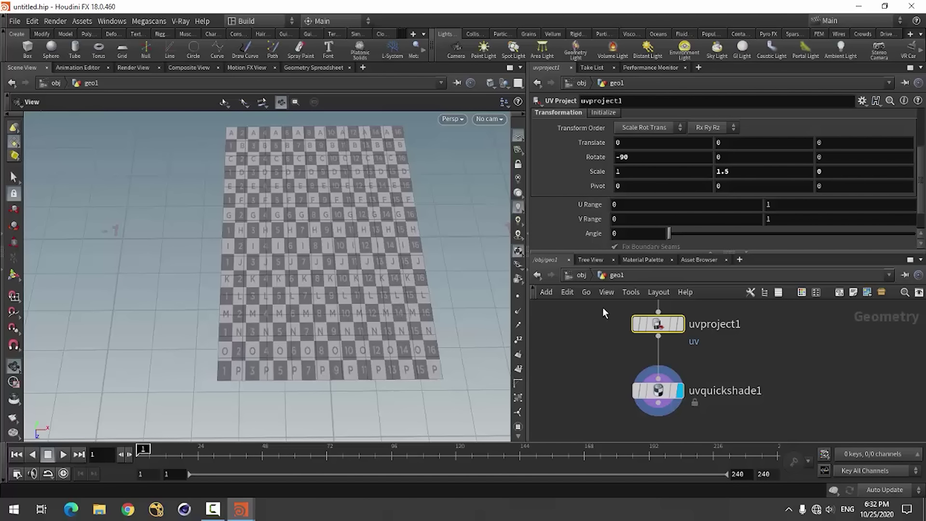
{"action": "left_click", "coordinate": [598, 346]}
{"action": "left_click_drag", "start_coordinate": [282, 307], "coordinate": [277, 285]}
{"action": "scroll", "coordinate": [623, 375], "scroll_direction": "down", "scroll_amount": 3}
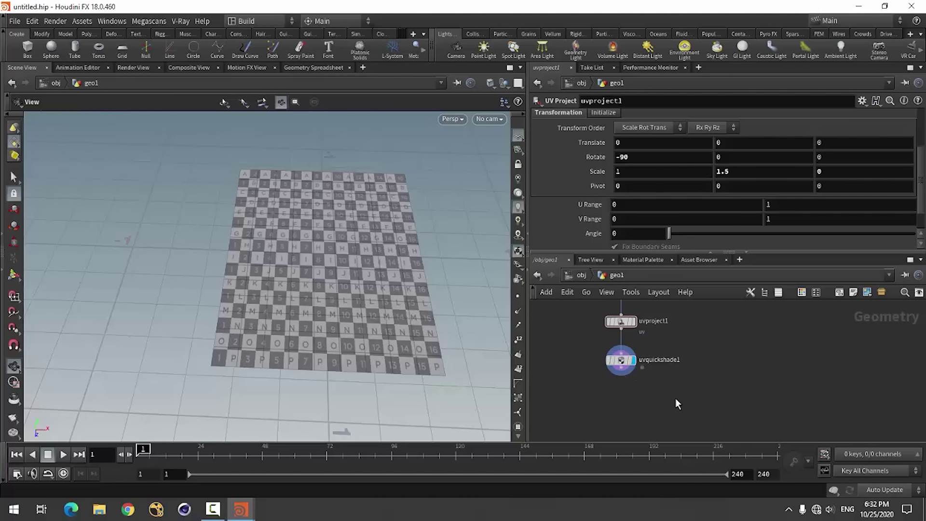
{"action": "key", "text": "Tab"}
Step: Add a Mountain node after uvquickshade1 and display the displaced grid
{"action": "type", "text": "moun"}
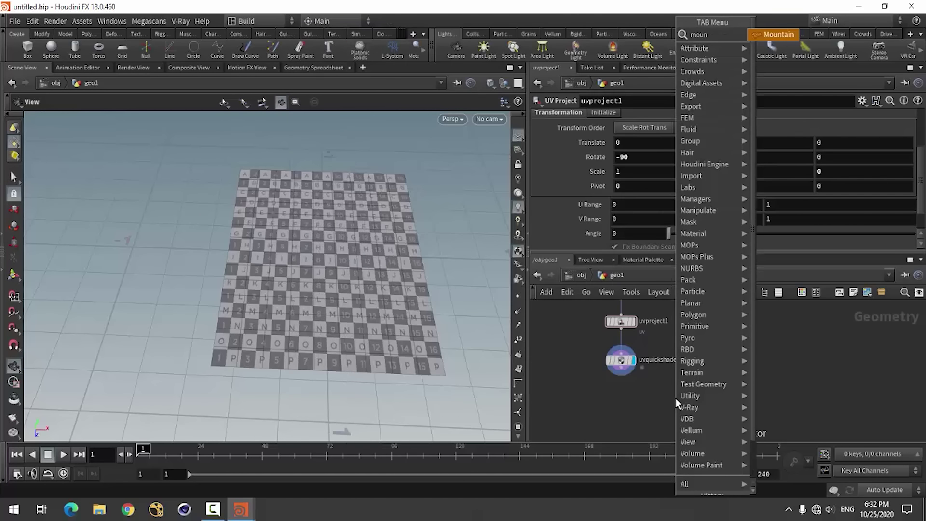
{"action": "left_click", "coordinate": [777, 32]}
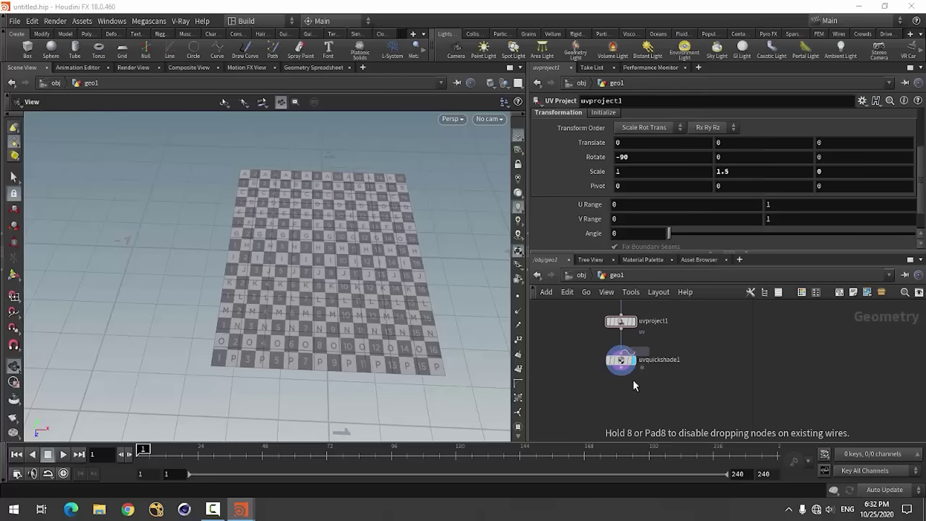
{"action": "left_click", "coordinate": [622, 400]}
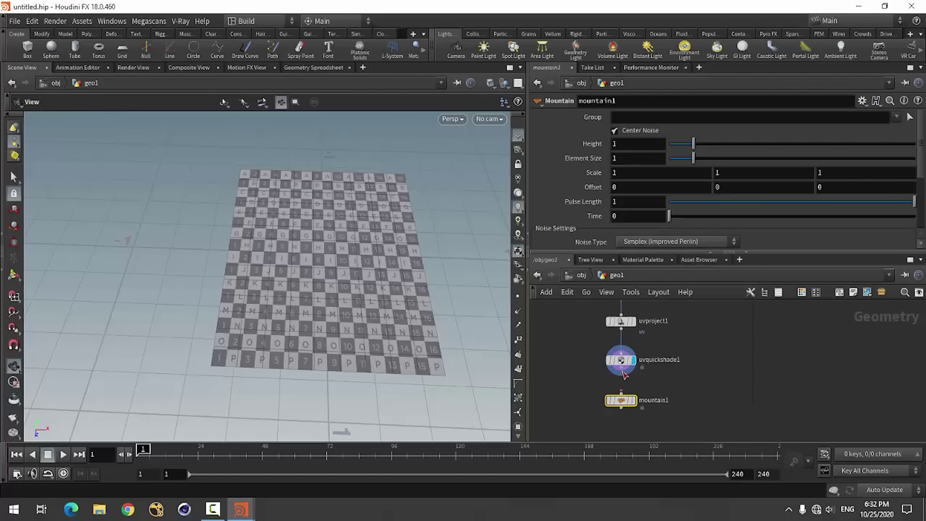
{"action": "left_click_drag", "start_coordinate": [622, 375], "coordinate": [621, 395]}
{"action": "left_click", "coordinate": [633, 401]}
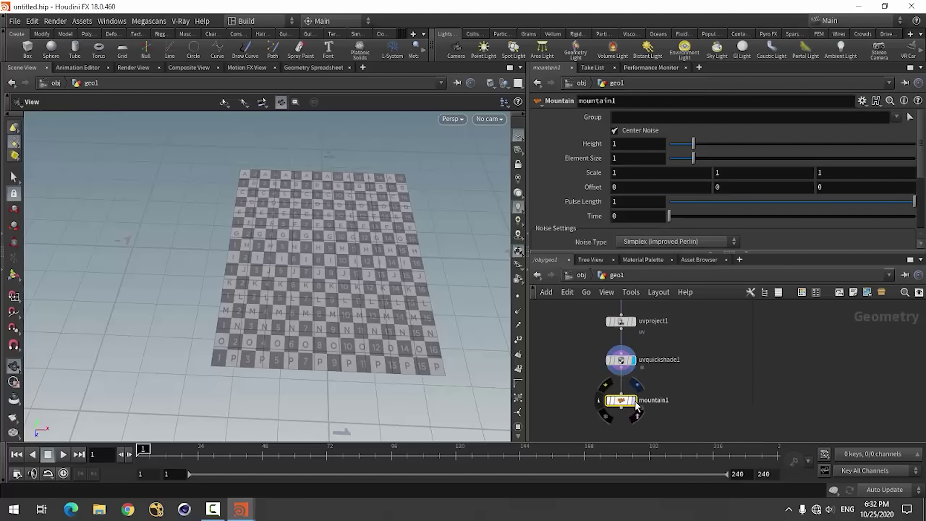
{"action": "mouse_move", "coordinate": [322, 322]}
{"action": "left_mouse_down"}
{"action": "mouse_move", "coordinate": [434, 296]}
{"action": "mouse_move", "coordinate": [438, 265]}
{"action": "mouse_move", "coordinate": [420, 314]}
{"action": "mouse_move", "coordinate": [335, 335]}
{"action": "mouse_move", "coordinate": [339, 343]}
{"action": "left_mouse_up"}
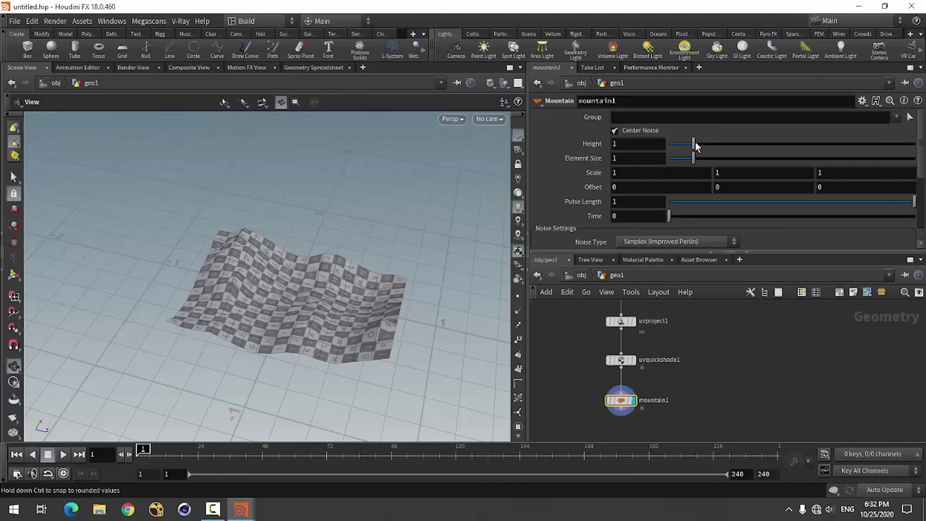
Step: Keep mountain1's Height at 1 and set Element Size to 1.6
{"action": "mouse_move", "coordinate": [695, 143]}
{"action": "left_mouse_down"}
{"action": "mouse_move", "coordinate": [714, 144]}
{"action": "mouse_move", "coordinate": [679, 146]}
{"action": "mouse_move", "coordinate": [690, 150]}
{"action": "left_mouse_up"}
{"action": "double_click", "coordinate": [640, 144]}
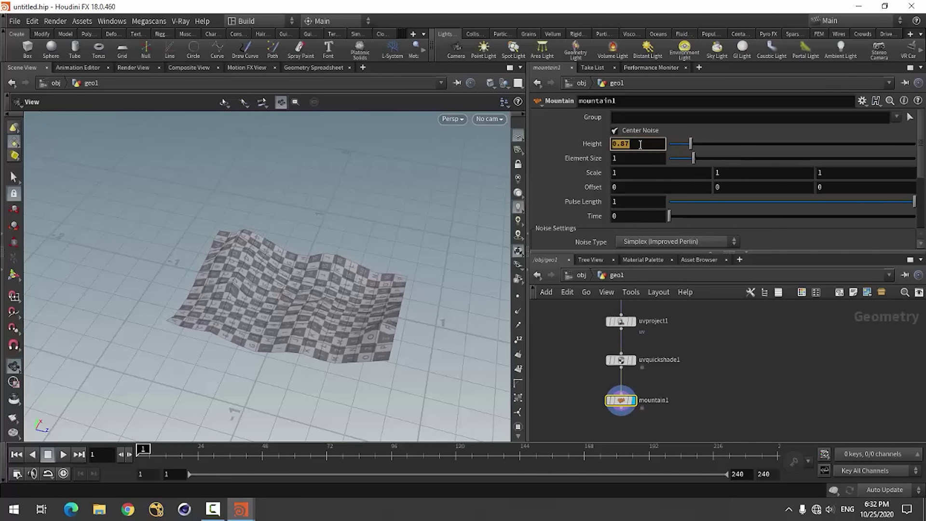
{"action": "type", "text": "1"}
{"action": "key", "text": "Return"}
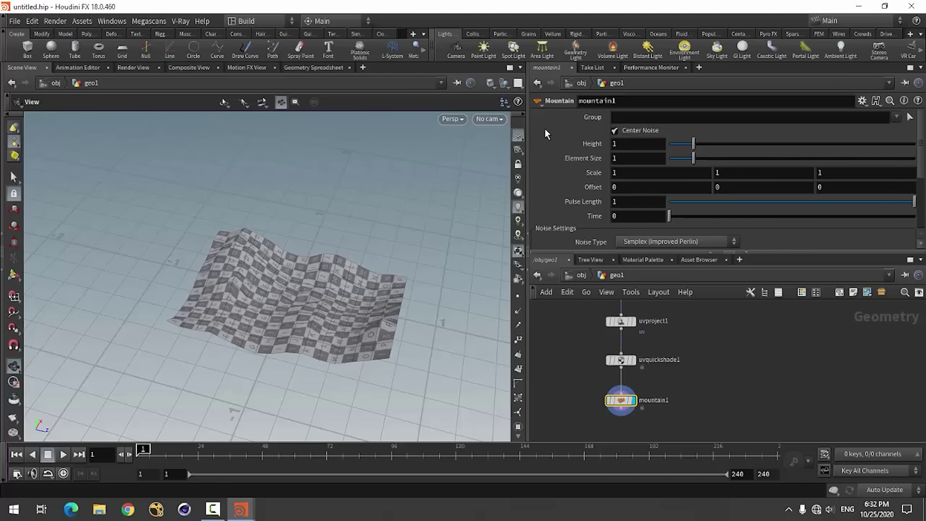
{"action": "mouse_move", "coordinate": [693, 161]}
{"action": "left_mouse_down"}
{"action": "mouse_move", "coordinate": [681, 160]}
{"action": "mouse_move", "coordinate": [725, 166]}
{"action": "mouse_move", "coordinate": [692, 167]}
{"action": "mouse_move", "coordinate": [710, 172]}
{"action": "left_mouse_up"}
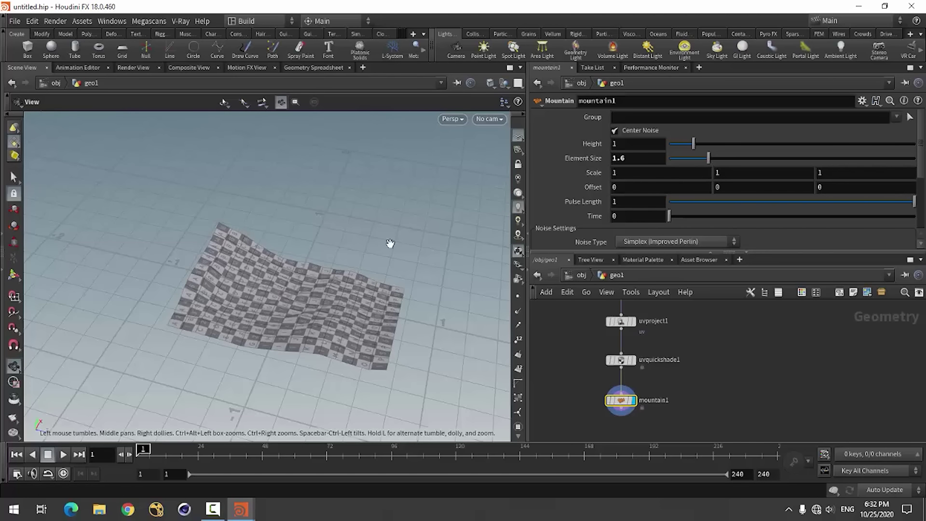
{"action": "mouse_move", "coordinate": [300, 298]}
{"action": "left_mouse_down"}
{"action": "mouse_move", "coordinate": [366, 215]}
{"action": "mouse_move", "coordinate": [207, 289]}
{"action": "mouse_move", "coordinate": [228, 269]}
{"action": "mouse_move", "coordinate": [248, 265]}
{"action": "mouse_move", "coordinate": [245, 322]}
{"action": "mouse_move", "coordinate": [238, 310]}
{"action": "left_mouse_up"}
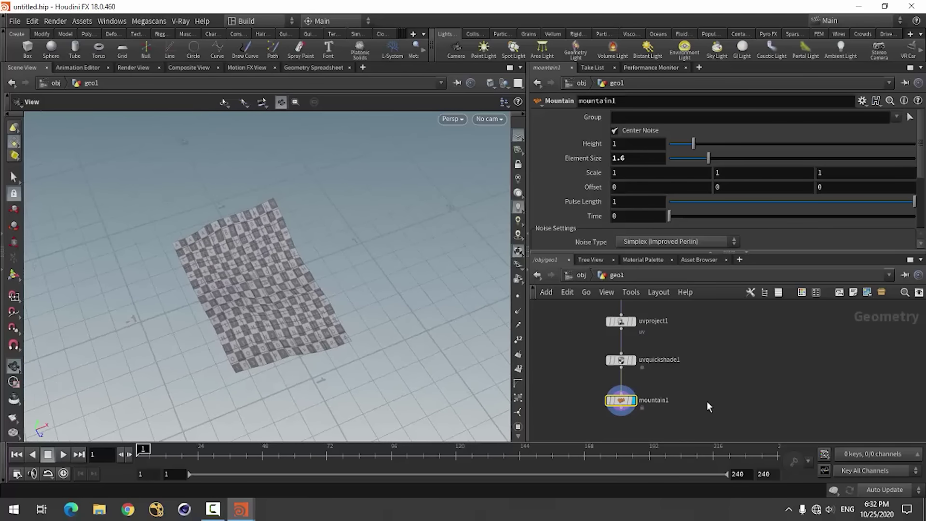
{"action": "scroll", "coordinate": [715, 349], "scroll_direction": "down", "scroll_amount": 3}
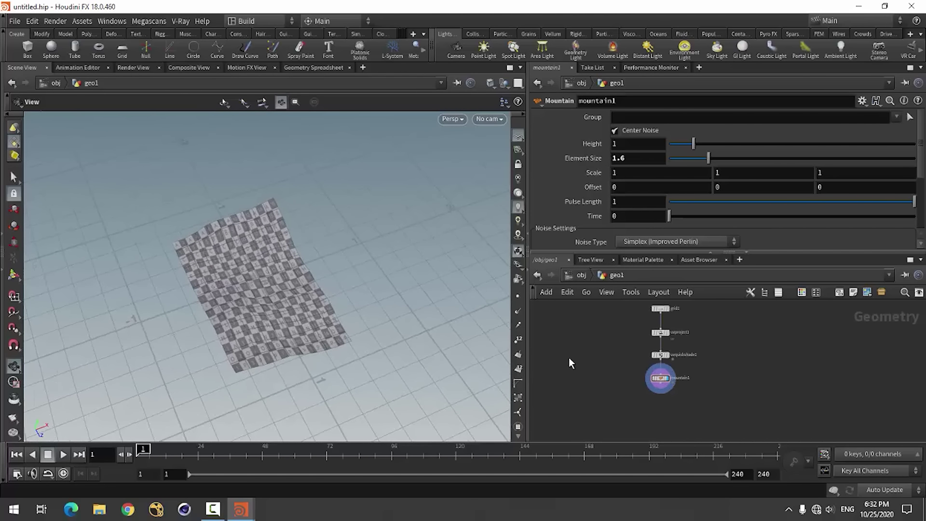
{"action": "scroll", "coordinate": [613, 338], "scroll_direction": "up", "scroll_amount": 2}
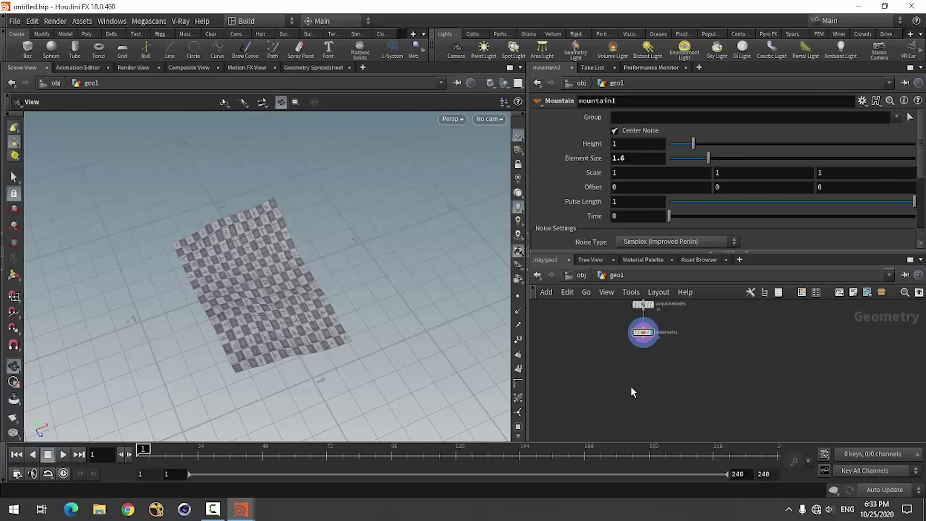
{"action": "key", "text": "Tab"}
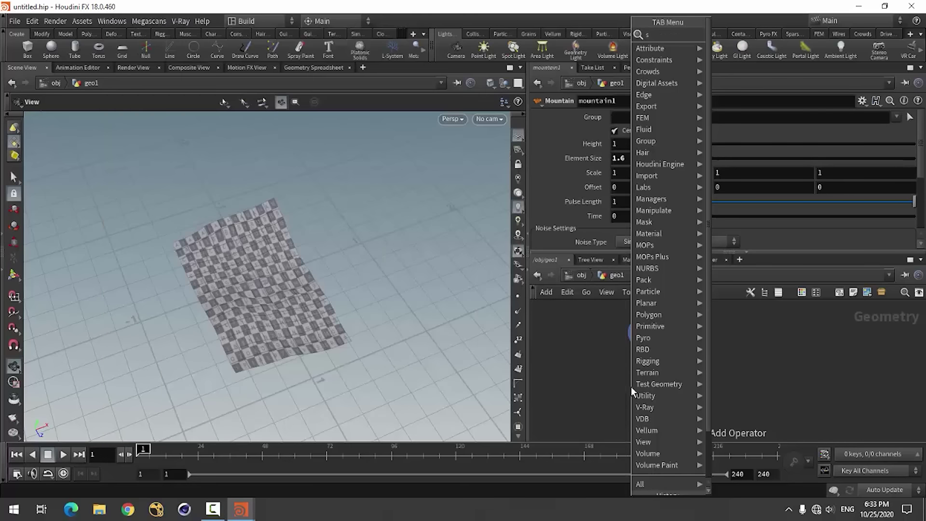
Step: Add a separate sphere1 node and display it instead of the grid
{"action": "type", "text": "sp"}
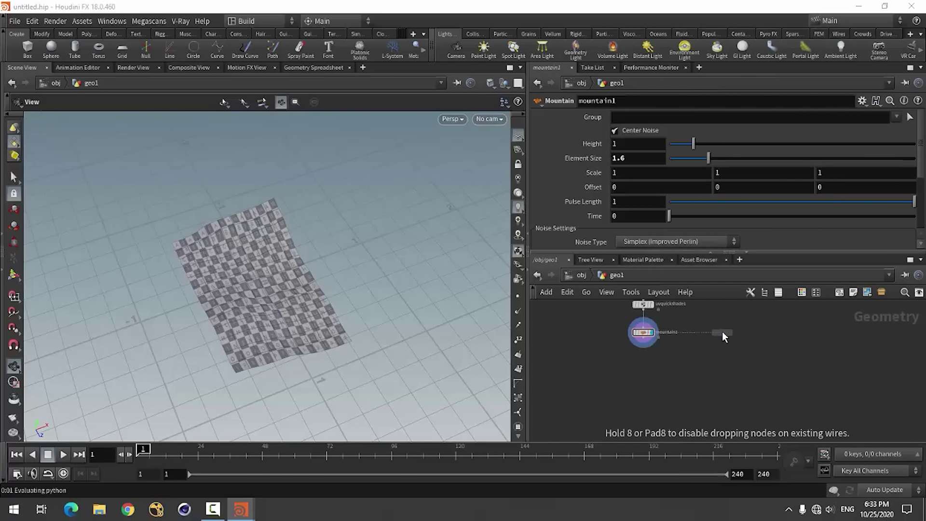
{"action": "left_click", "coordinate": [722, 331]}
{"action": "scroll", "coordinate": [287, 346], "scroll_direction": "down", "scroll_amount": 5}
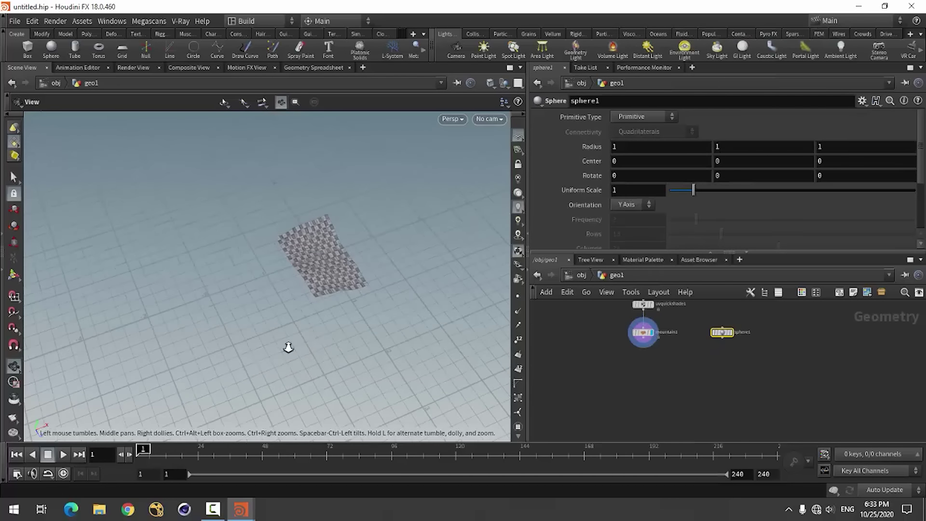
{"action": "mouse_move", "coordinate": [288, 346]}
{"action": "left_mouse_down"}
{"action": "mouse_move", "coordinate": [341, 331]}
{"action": "mouse_move", "coordinate": [312, 331]}
{"action": "left_mouse_up"}
{"action": "scroll", "coordinate": [312, 331], "scroll_direction": "down", "scroll_amount": 2}
{"action": "scroll", "coordinate": [333, 317], "scroll_direction": "down", "scroll_amount": 3}
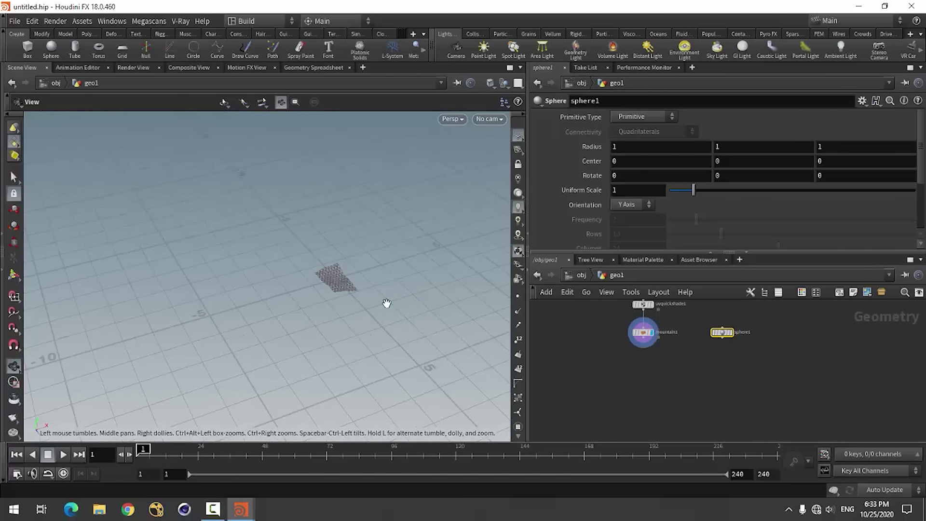
{"action": "scroll", "coordinate": [728, 335], "scroll_direction": "up", "scroll_amount": 5}
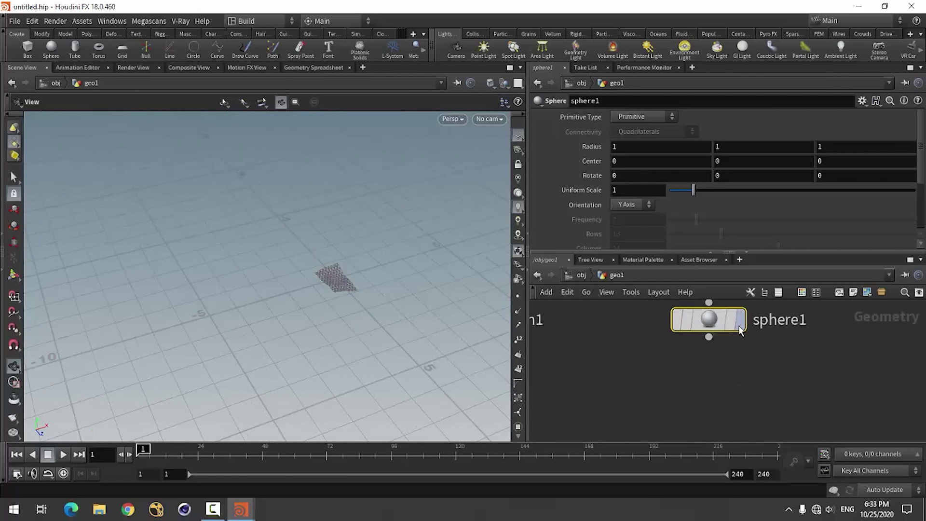
{"action": "left_click", "coordinate": [741, 324]}
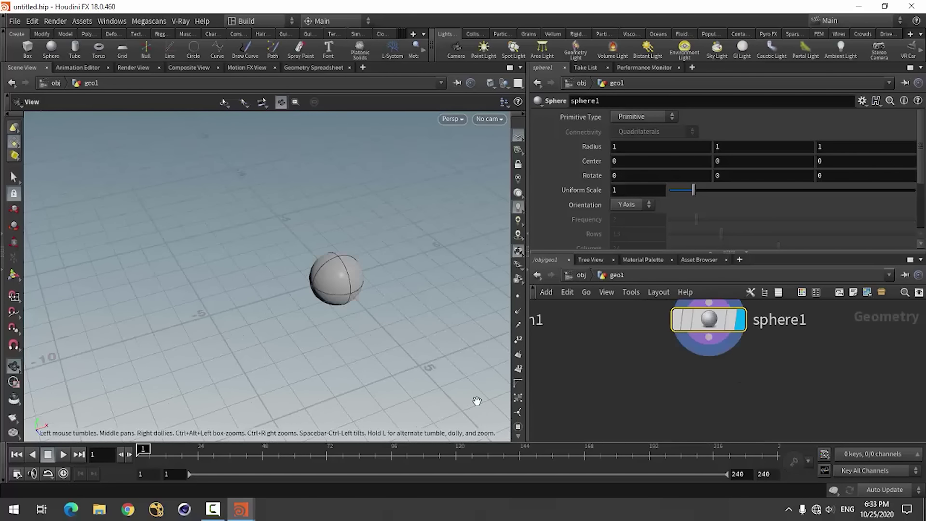
Step: Make sphere1 a polygon sphere with uniform scale 5
{"action": "left_click", "coordinate": [637, 117]}
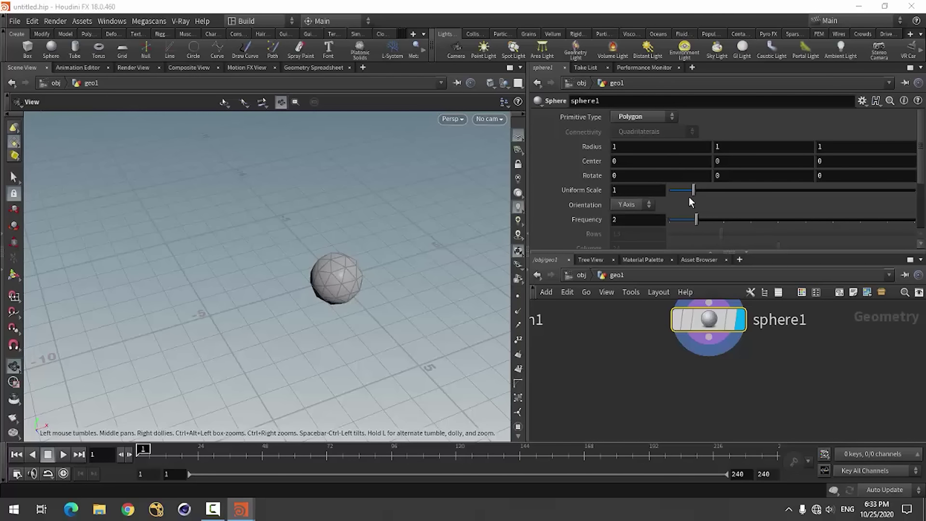
{"action": "left_click_drag", "start_coordinate": [695, 190], "coordinate": [783, 210]}
{"action": "double_click", "coordinate": [611, 191]}
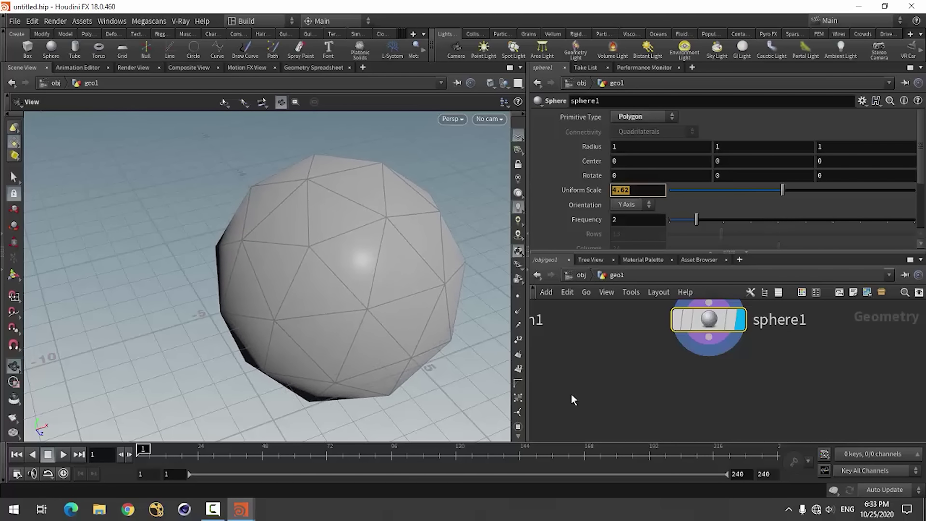
{"action": "type", "text": "5"}
{"action": "key", "text": "Return"}
{"action": "scroll", "coordinate": [279, 307], "scroll_direction": "down", "scroll_amount": 5}
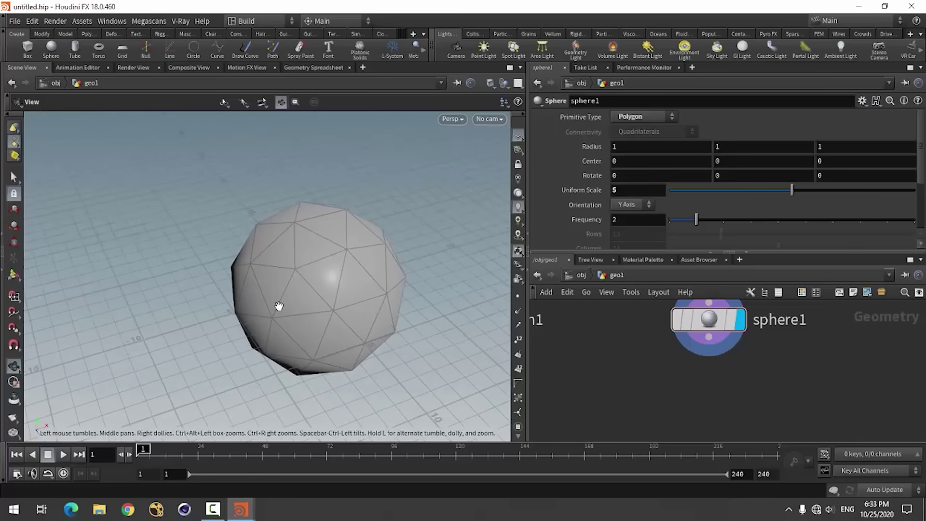
{"action": "left_click_drag", "start_coordinate": [278, 307], "coordinate": [278, 315]}
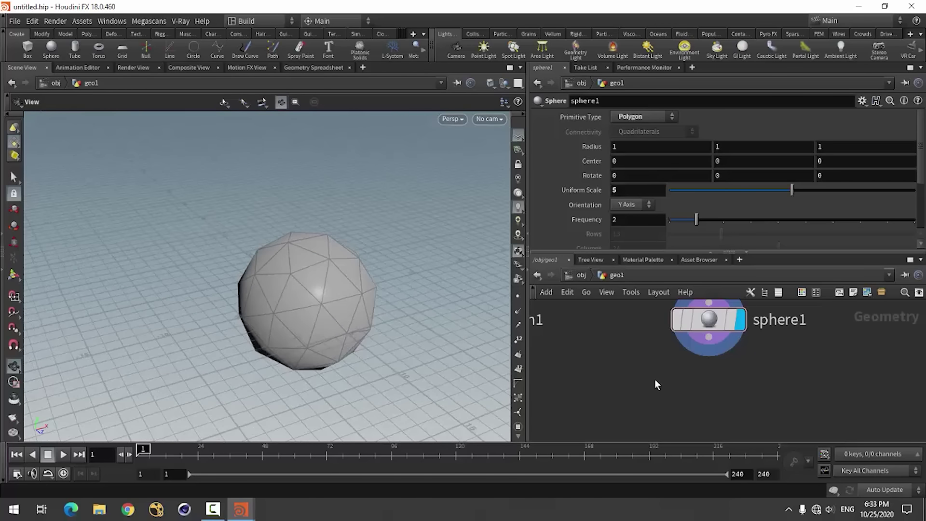
{"action": "scroll", "coordinate": [655, 380], "scroll_direction": "down", "scroll_amount": 3}
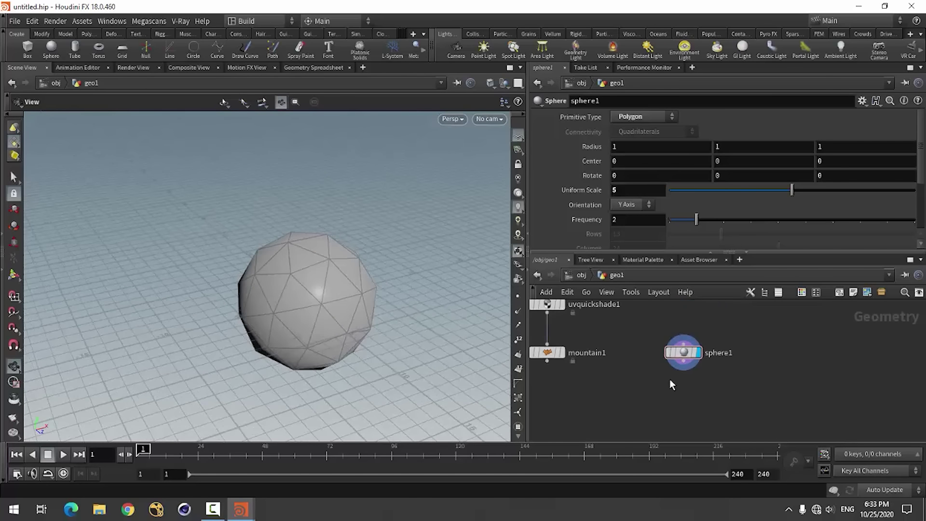
Step: Turn sphere1 into a fog volume with an IsoOffset node using 30 divisions
{"action": "key", "text": "Tab"}
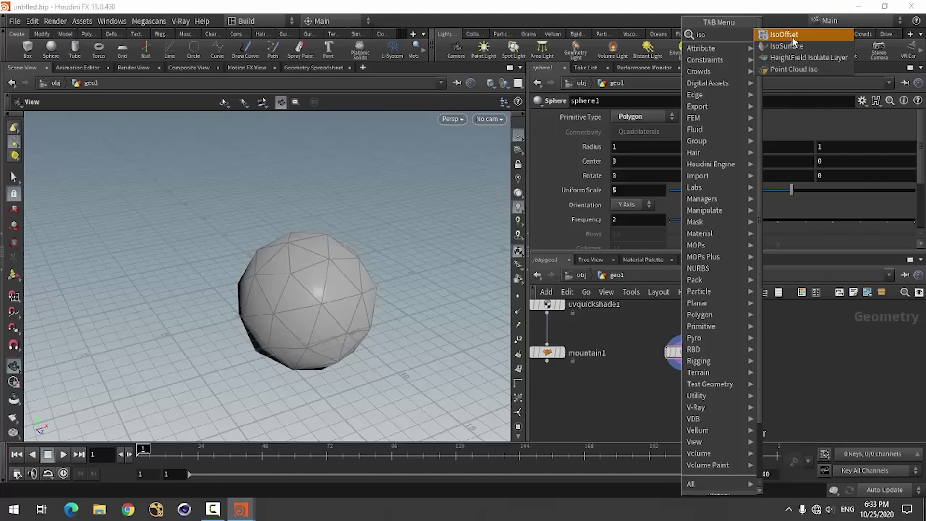
{"action": "left_click", "coordinate": [792, 37]}
{"action": "left_click", "coordinate": [684, 398]}
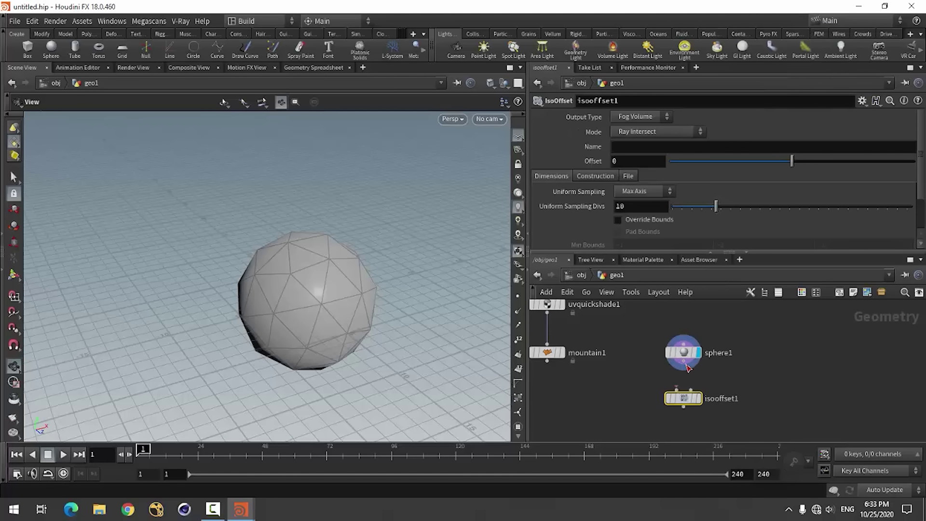
{"action": "left_click", "coordinate": [698, 398]}
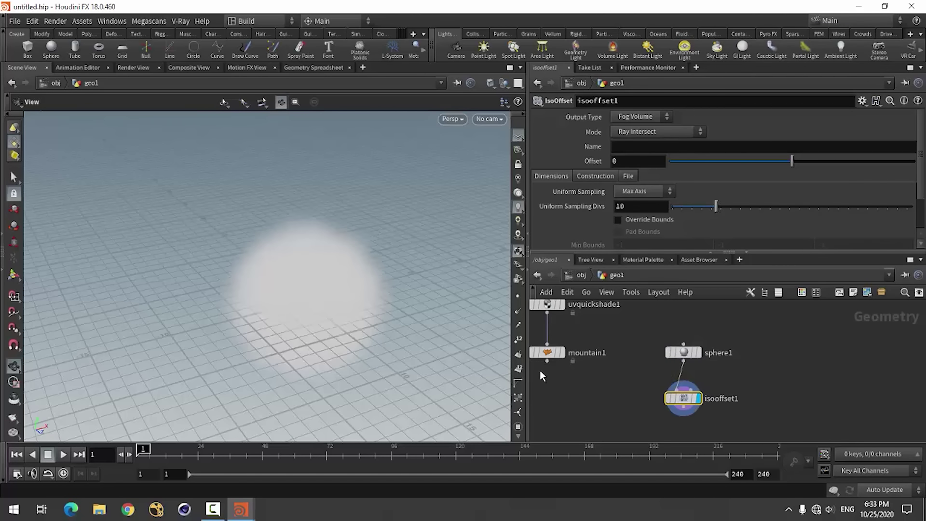
{"action": "mouse_move", "coordinate": [300, 314]}
{"action": "left_mouse_down"}
{"action": "mouse_move", "coordinate": [395, 304]}
{"action": "mouse_move", "coordinate": [313, 306]}
{"action": "mouse_move", "coordinate": [297, 317]}
{"action": "left_mouse_up"}
{"action": "type", "text": "30"}
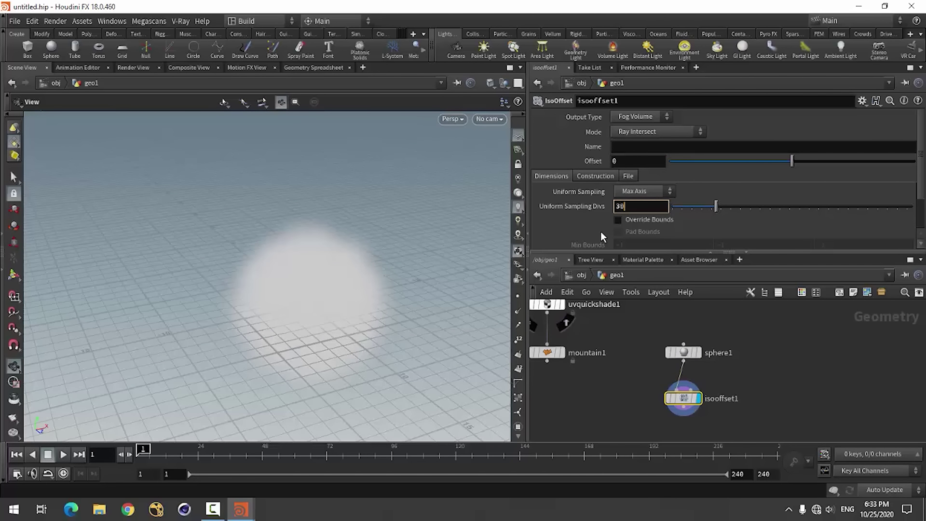
{"action": "key", "text": "Return"}
{"action": "mouse_move", "coordinate": [331, 335]}
{"action": "left_mouse_down"}
{"action": "mouse_move", "coordinate": [352, 310]}
{"action": "mouse_move", "coordinate": [331, 263]}
{"action": "mouse_move", "coordinate": [287, 324]}
{"action": "left_mouse_up"}
{"action": "scroll", "coordinate": [635, 408], "scroll_direction": "down", "scroll_amount": 1}
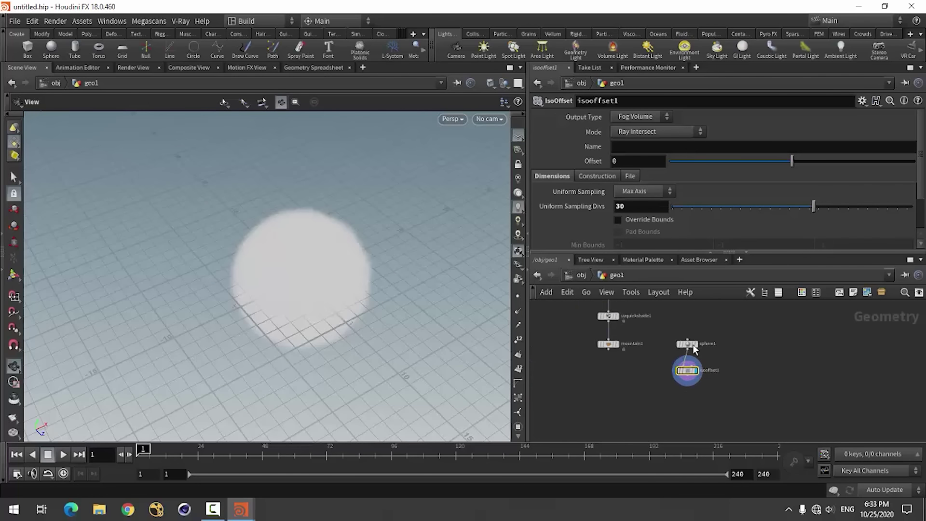
{"action": "scroll", "coordinate": [667, 414], "scroll_direction": "down", "scroll_amount": 1}
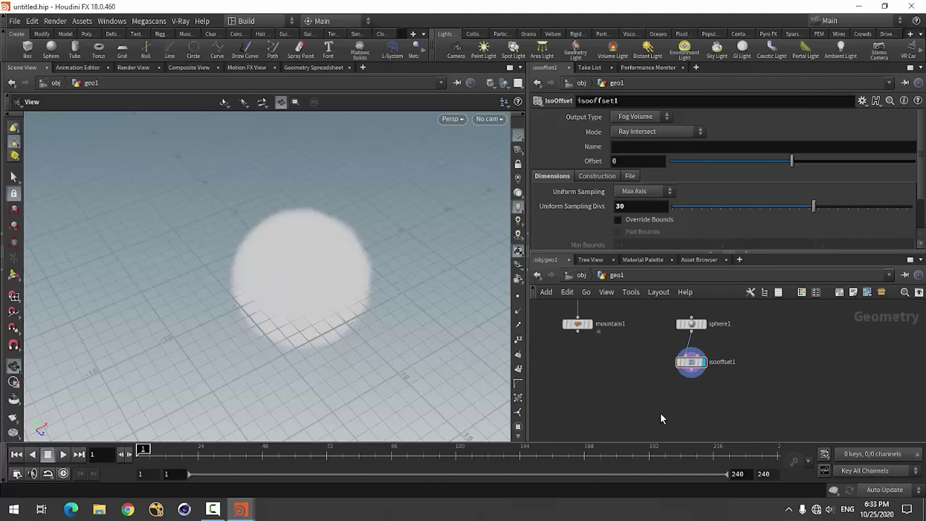
Step: Add a Scatter node under isooffset1 scattering 100 points through the volume
{"action": "key", "text": "Tab"}
{"action": "type", "text": "sca"}
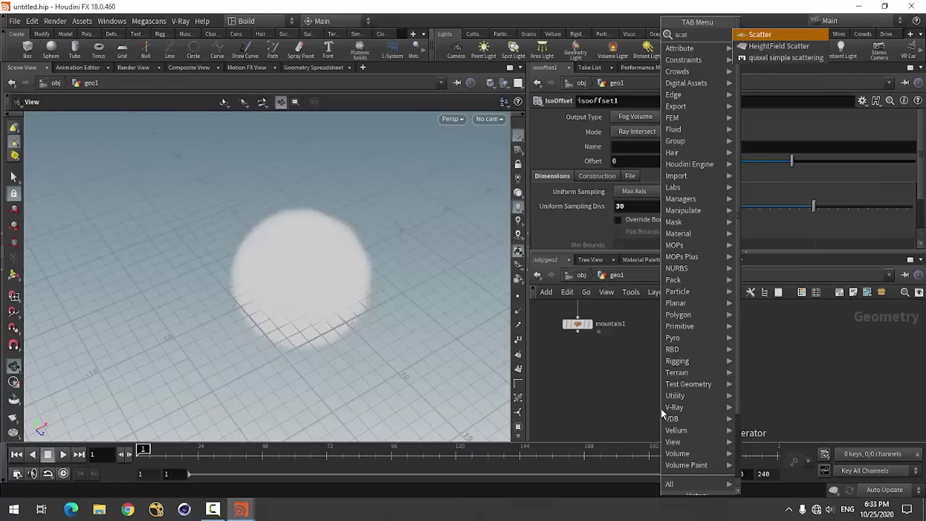
{"action": "left_click", "coordinate": [779, 35]}
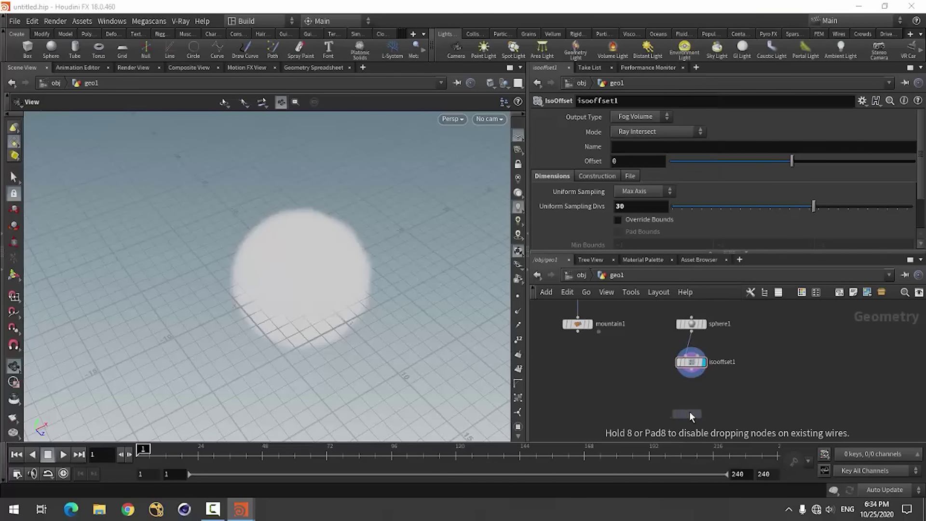
{"action": "left_click", "coordinate": [692, 406]}
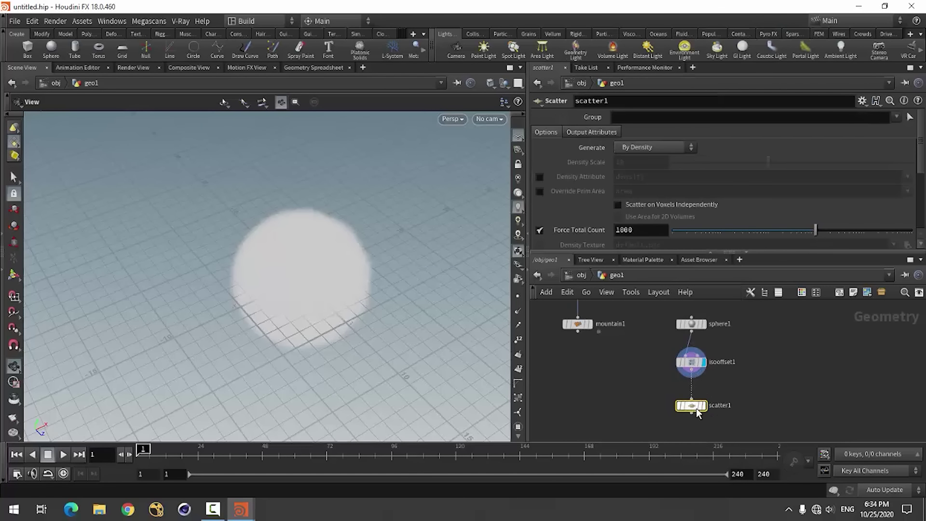
{"action": "mouse_move", "coordinate": [691, 405]}
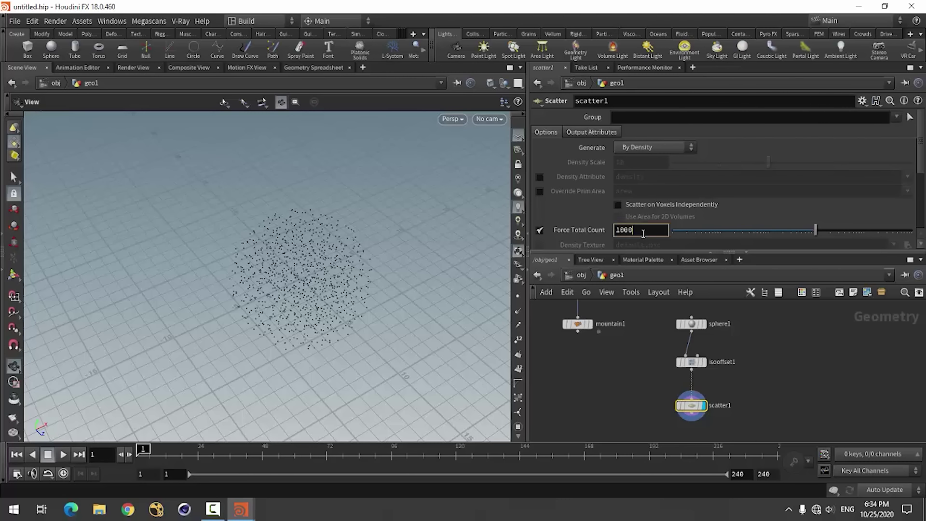
{"action": "key", "text": "Return"}
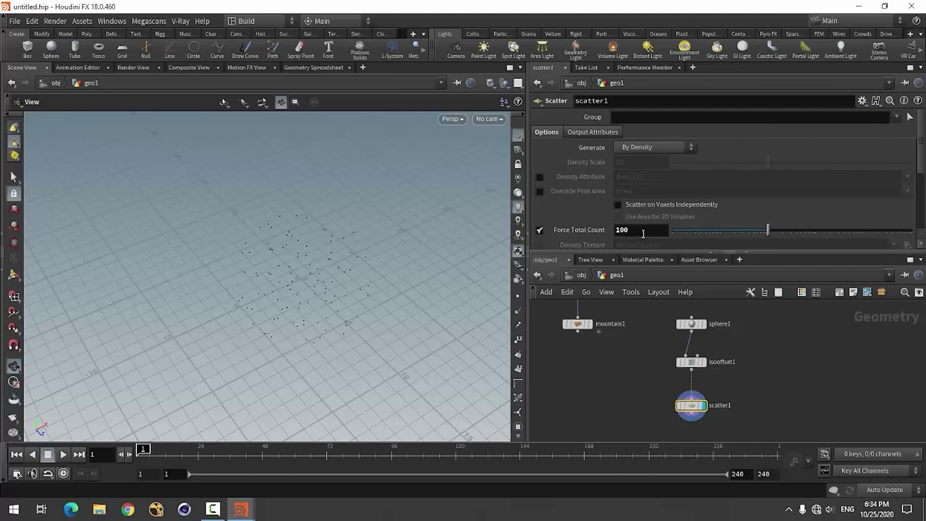
{"action": "mouse_move", "coordinate": [231, 290]}
{"action": "left_mouse_down"}
{"action": "mouse_move", "coordinate": [334, 248]}
{"action": "mouse_move", "coordinate": [268, 244]}
{"action": "mouse_move", "coordinate": [240, 274]}
{"action": "left_mouse_up"}
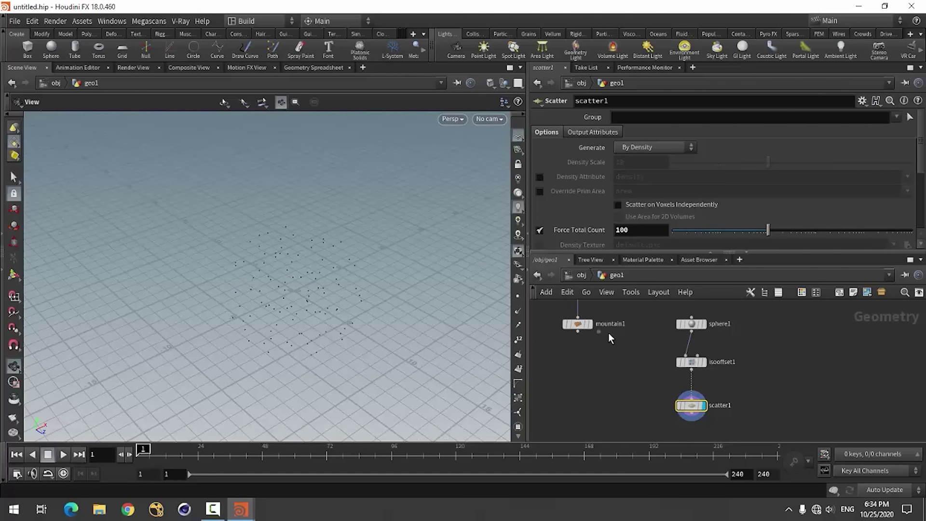
{"action": "scroll", "coordinate": [609, 333], "scroll_direction": "down", "scroll_amount": 2}
Step: Add Copy to Points copying mountain1 onto scatter1's points
{"action": "key", "text": "Tab"}
{"action": "type", "text": "c"}
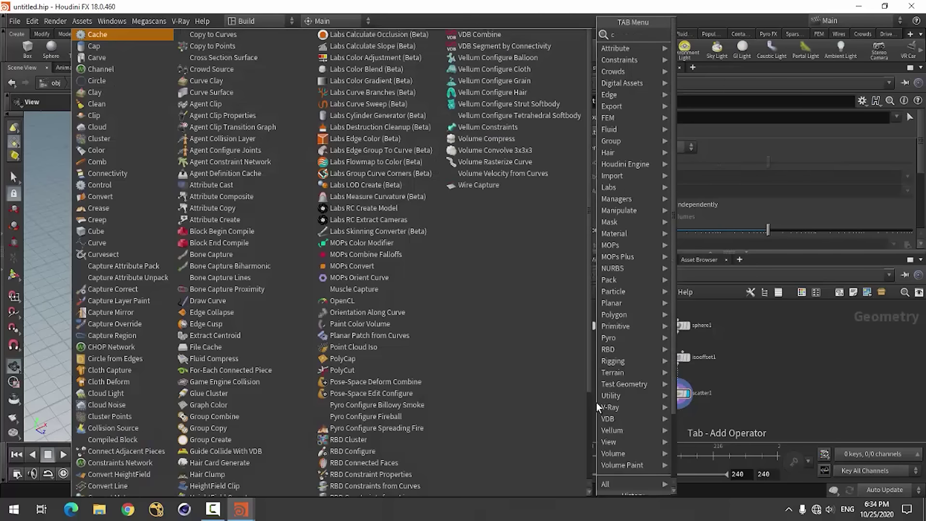
{"action": "type", "text": "opy"}
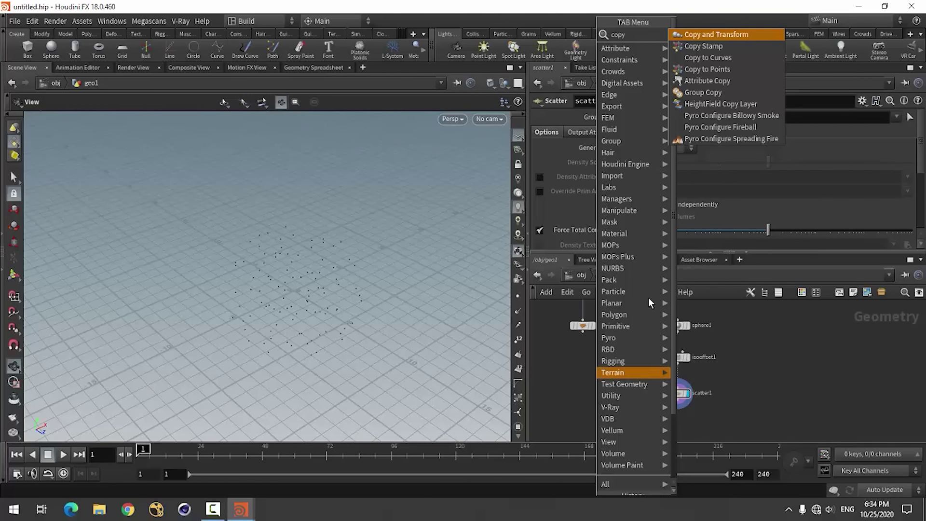
{"action": "left_click", "coordinate": [695, 69]}
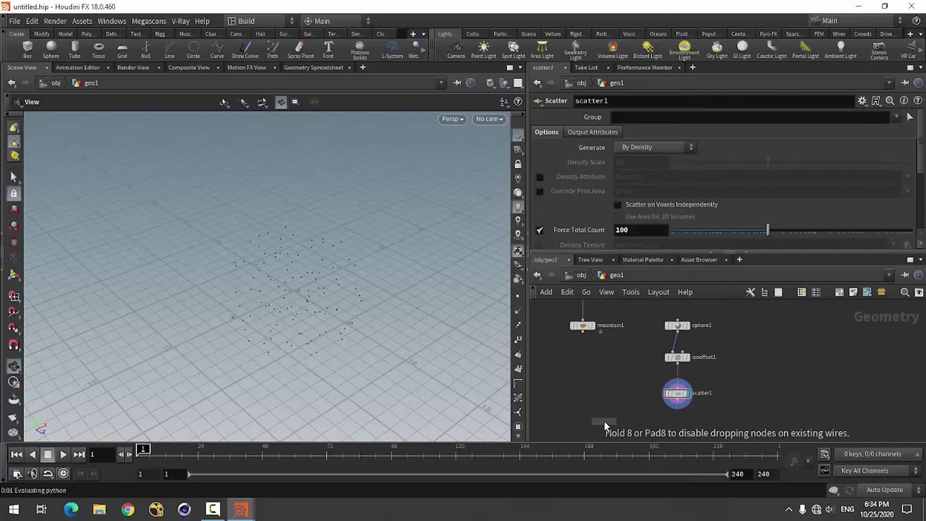
{"action": "left_click", "coordinate": [604, 421]}
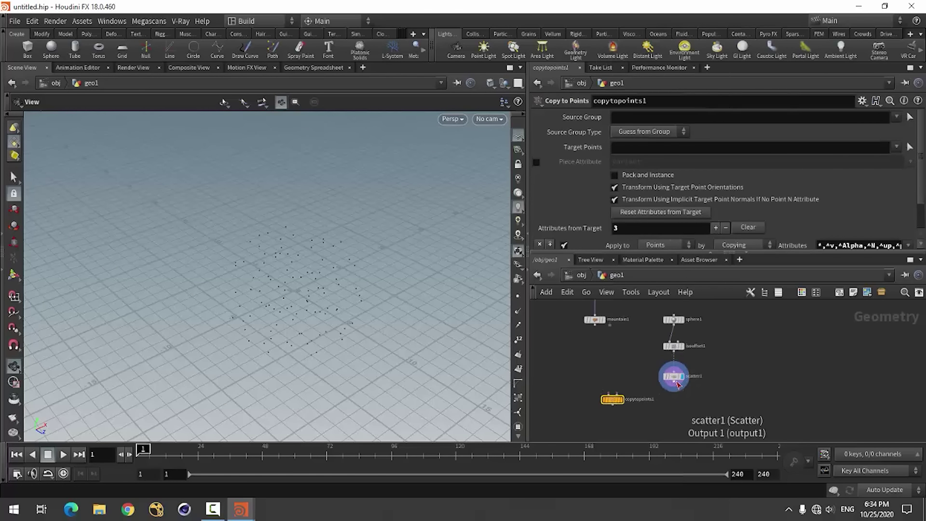
{"action": "left_click", "coordinate": [674, 387]}
{"action": "left_click", "coordinate": [616, 393]}
{"action": "left_click", "coordinate": [597, 327]}
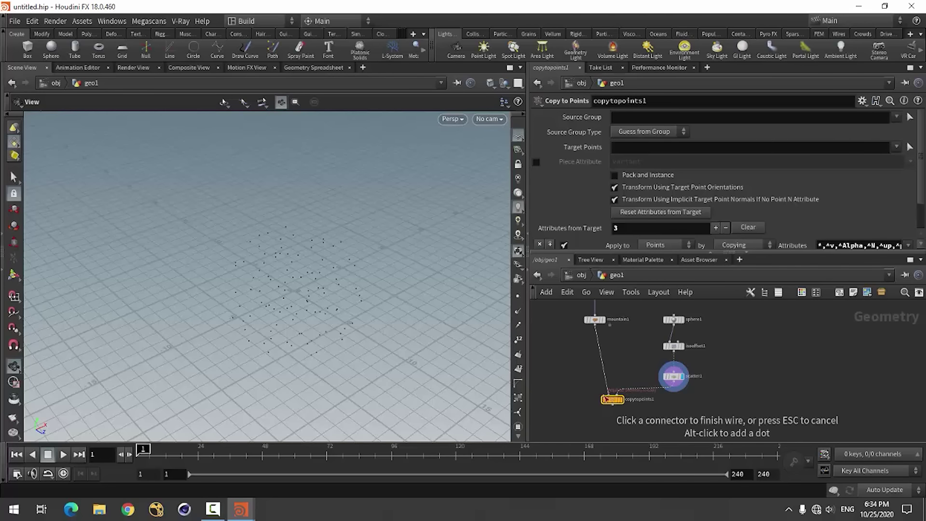
{"action": "left_click", "coordinate": [607, 393]}
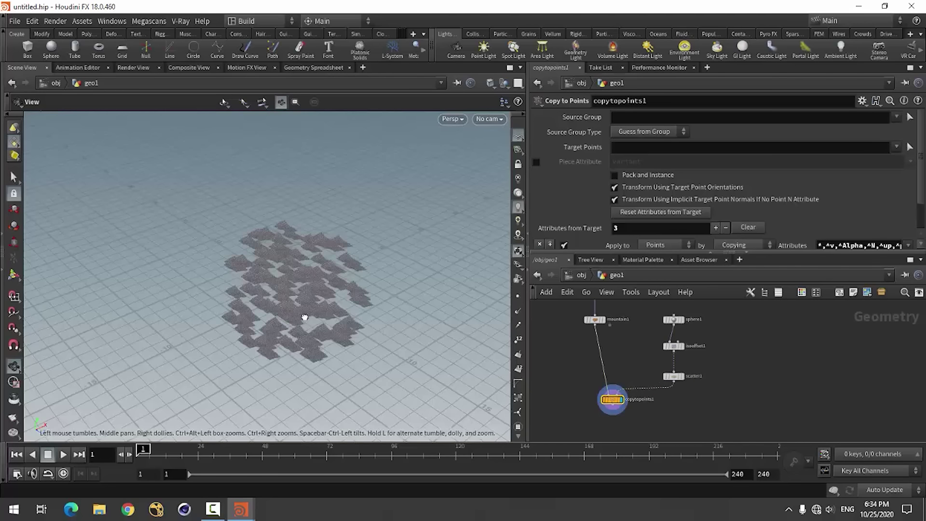
Step: Auto-lay out the nodes with L and inspect the tiles filling the volume
{"action": "scroll", "coordinate": [301, 311], "scroll_direction": "up", "scroll_amount": 3}
{"action": "scroll", "coordinate": [298, 306], "scroll_direction": "up", "scroll_amount": 5}
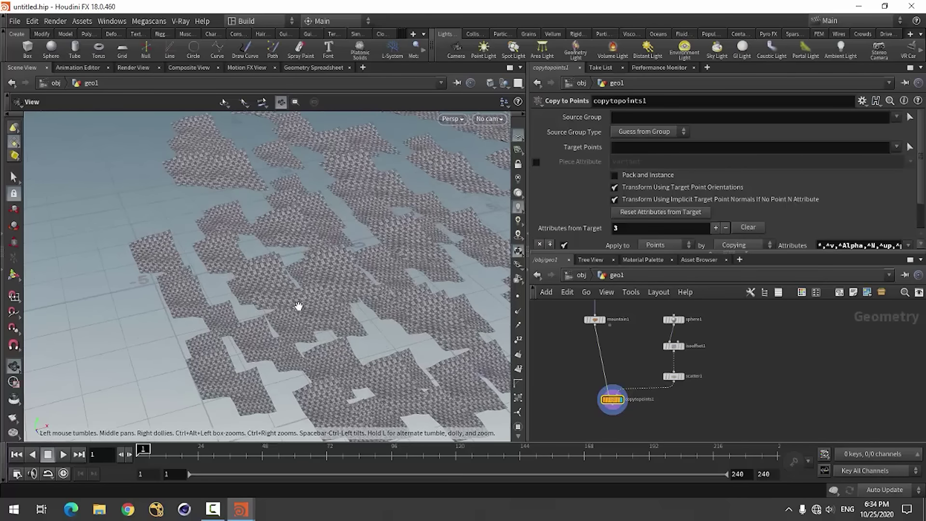
{"action": "scroll", "coordinate": [338, 299], "scroll_direction": "down", "scroll_amount": 5}
{"action": "scroll", "coordinate": [429, 277], "scroll_direction": "down", "scroll_amount": 3}
{"action": "scroll", "coordinate": [311, 319], "scroll_direction": "up", "scroll_amount": 8}
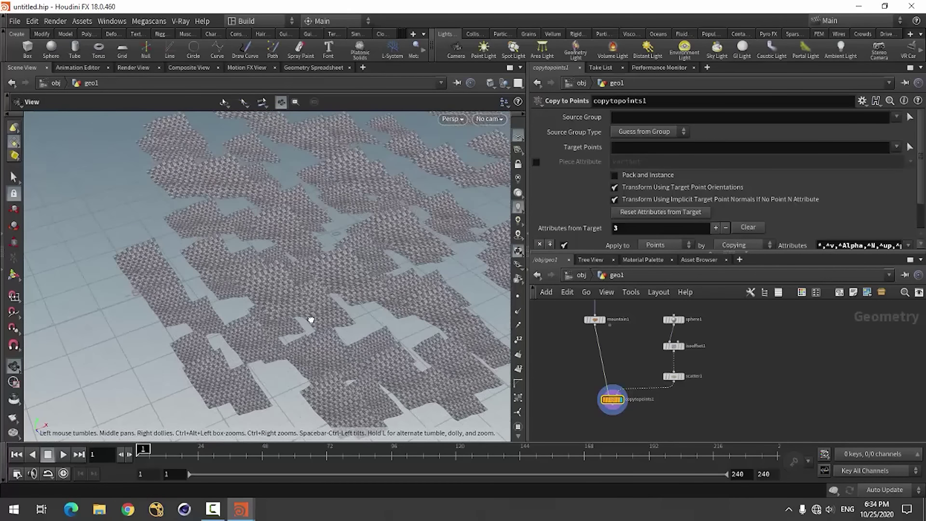
{"action": "scroll", "coordinate": [626, 391], "scroll_direction": "down", "scroll_amount": 2}
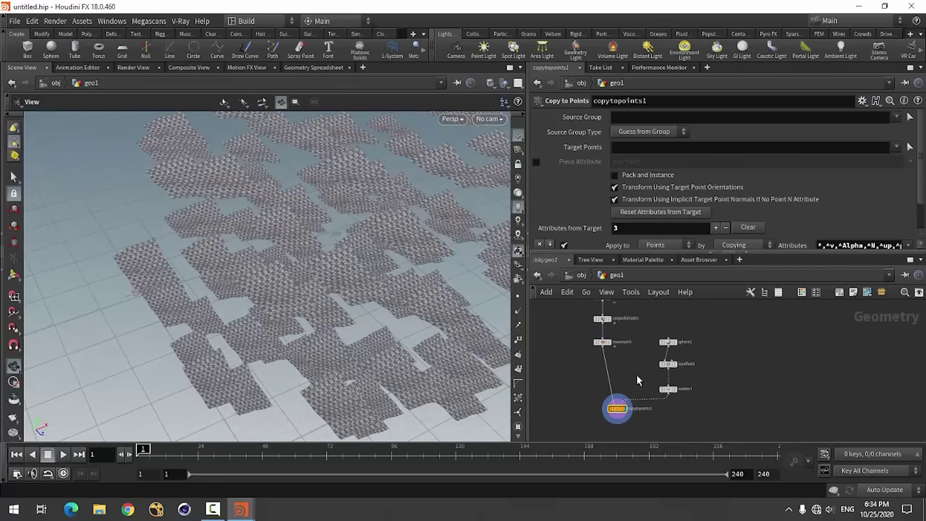
{"action": "key", "text": "l"}
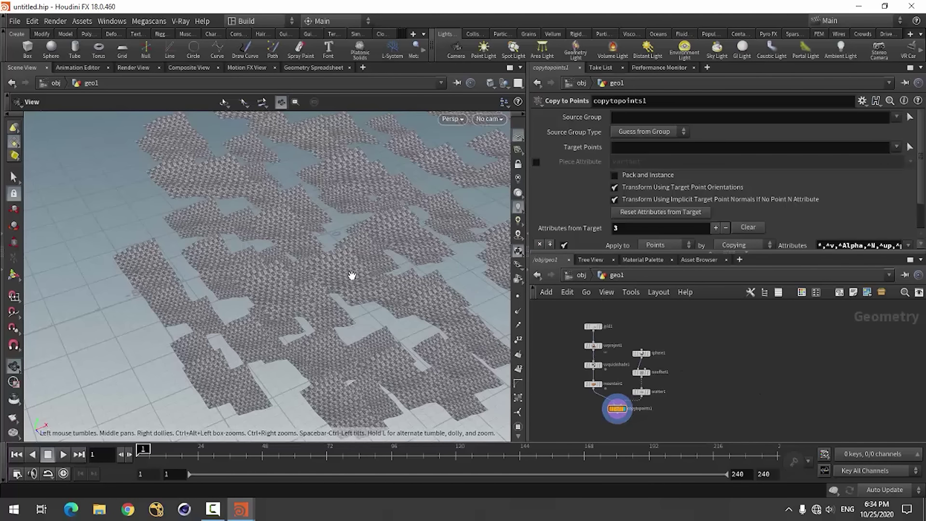
{"action": "scroll", "coordinate": [331, 262], "scroll_direction": "down", "scroll_amount": 3}
{"action": "scroll", "coordinate": [335, 248], "scroll_direction": "down", "scroll_amount": 3}
{"action": "scroll", "coordinate": [335, 232], "scroll_direction": "down", "scroll_amount": 3}
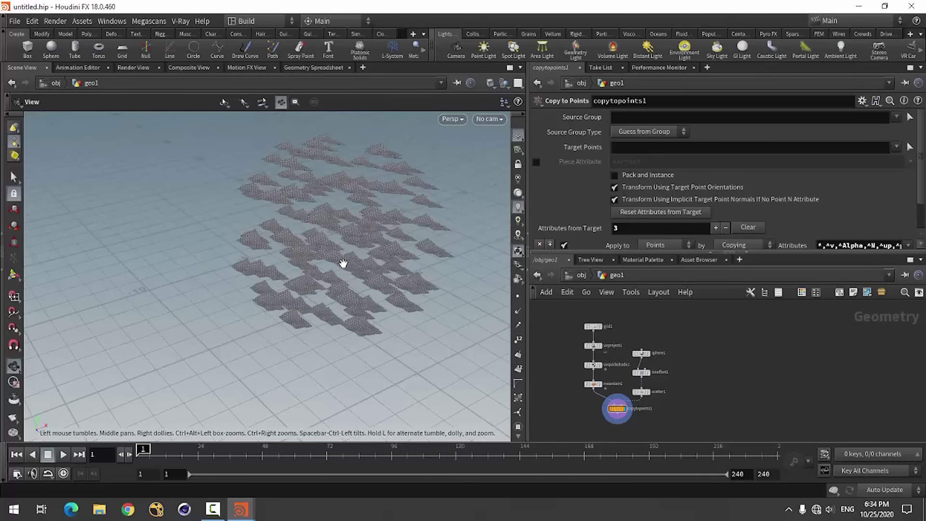
{"action": "mouse_move", "coordinate": [343, 263]}
{"action": "left_mouse_down"}
{"action": "mouse_move", "coordinate": [207, 265]}
{"action": "mouse_move", "coordinate": [317, 320]}
{"action": "mouse_move", "coordinate": [305, 300]}
{"action": "mouse_move", "coordinate": [372, 295]}
{"action": "mouse_move", "coordinate": [317, 315]}
{"action": "left_mouse_up"}
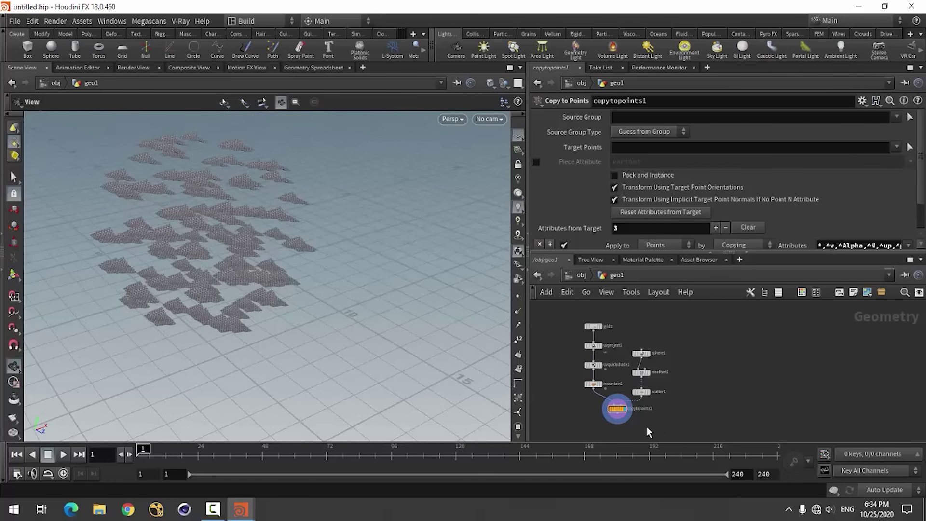
{"action": "scroll", "coordinate": [636, 406], "scroll_direction": "up", "scroll_amount": 3}
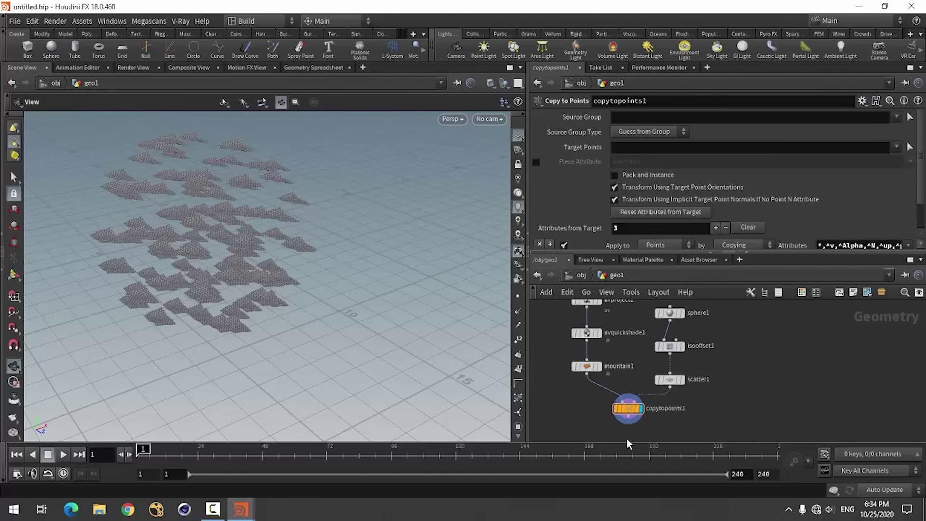
{"action": "scroll", "coordinate": [622, 400], "scroll_direction": "up", "scroll_amount": 2}
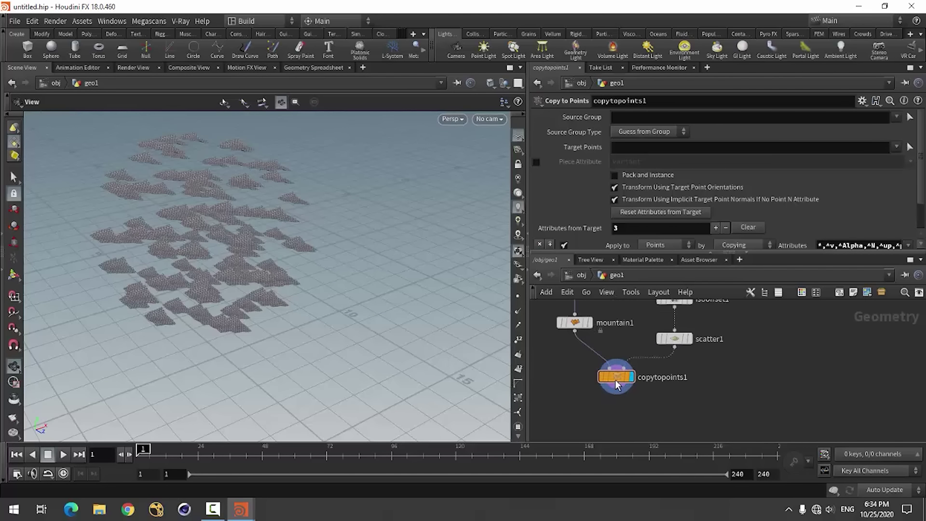
{"action": "left_click_drag", "start_coordinate": [616, 383], "coordinate": [611, 387]}
Step: Add a Null node below copytopoints1 and wire it in
{"action": "key", "text": "Tab"}
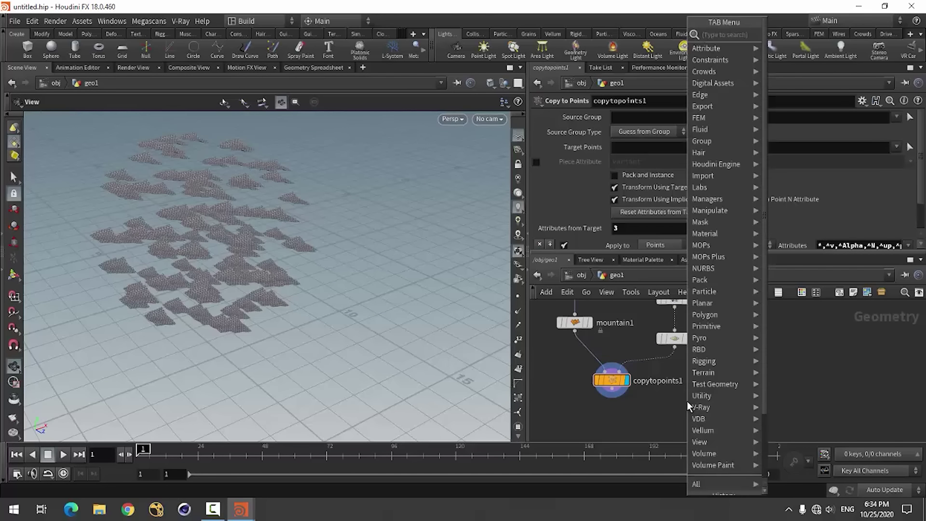
{"action": "type", "text": "null"}
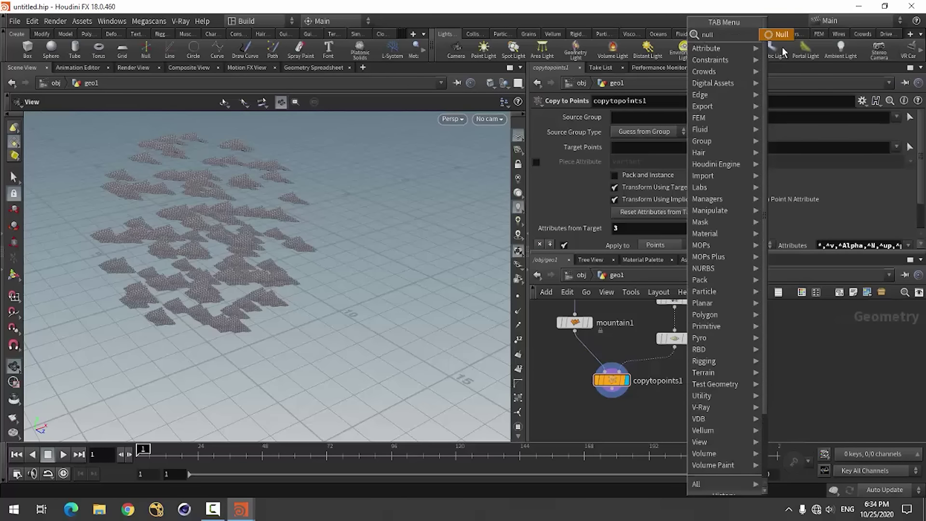
{"action": "key", "text": "Return"}
{"action": "left_click", "coordinate": [588, 436]}
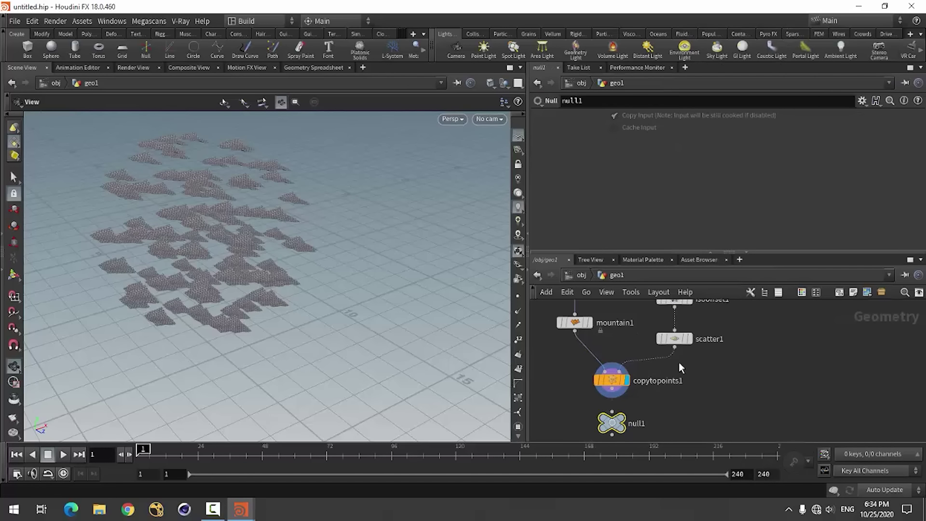
{"action": "scroll", "coordinate": [675, 363], "scroll_direction": "down", "scroll_amount": 3}
{"action": "scroll", "coordinate": [649, 367], "scroll_direction": "up", "scroll_amount": 4}
{"action": "left_click_drag", "start_coordinate": [644, 371], "coordinate": [644, 387]}
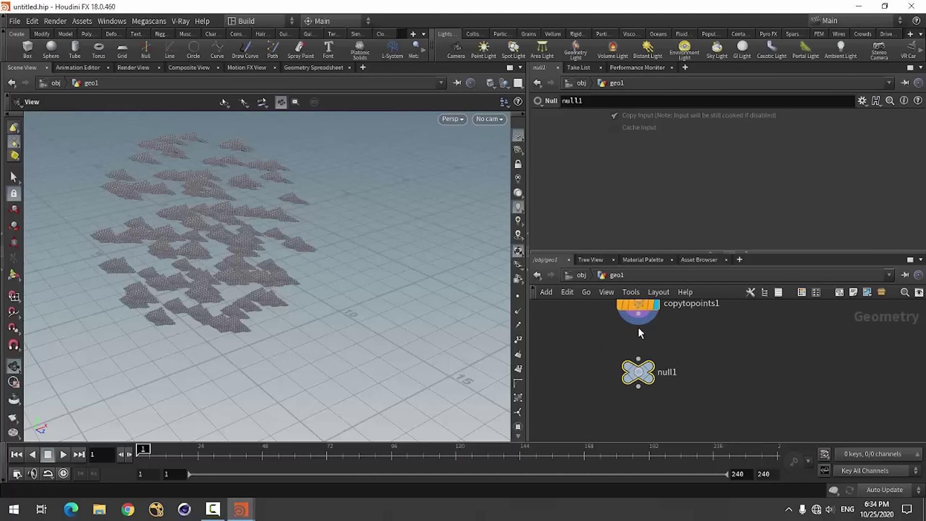
{"action": "left_click_drag", "start_coordinate": [640, 320], "coordinate": [638, 361]}
Step: Rename the null to Out and set it as the displayed output
{"action": "double_click", "coordinate": [668, 372]}
{"action": "type", "text": "Out"}
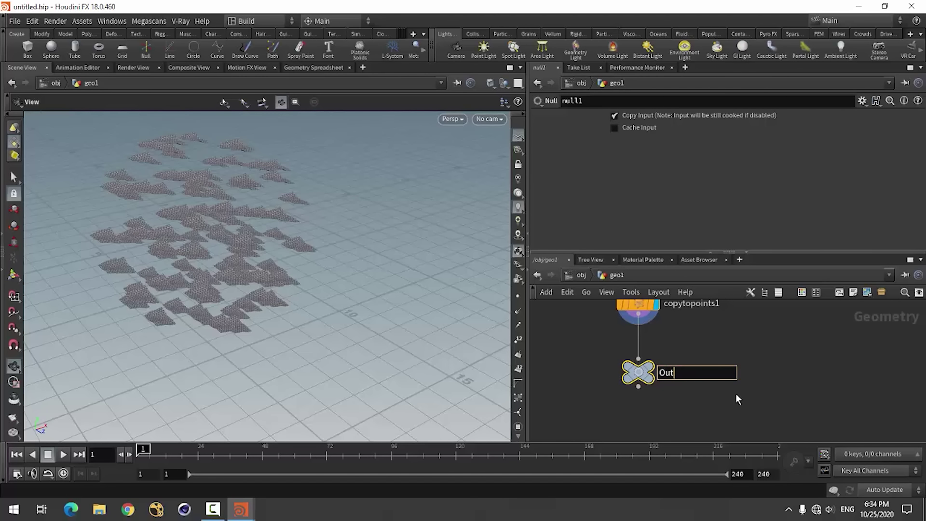
{"action": "key", "text": "Return"}
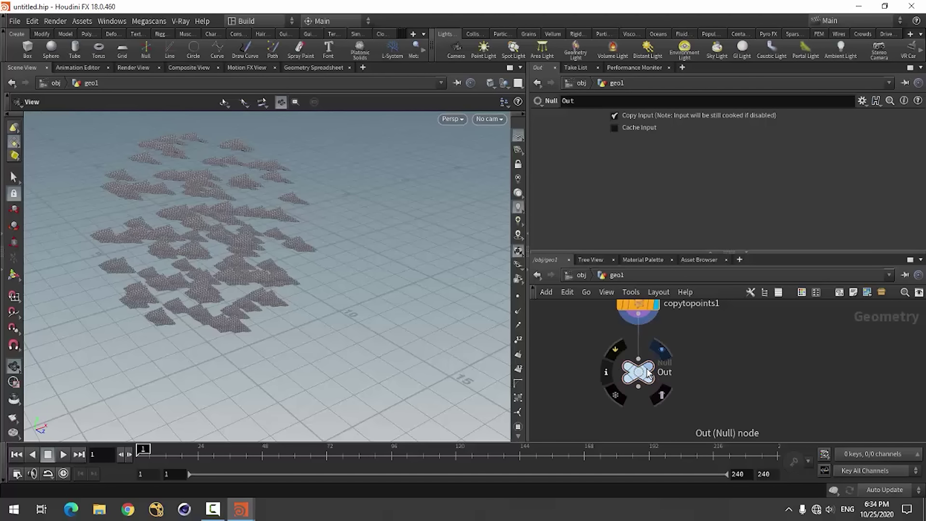
{"action": "left_click", "coordinate": [652, 372]}
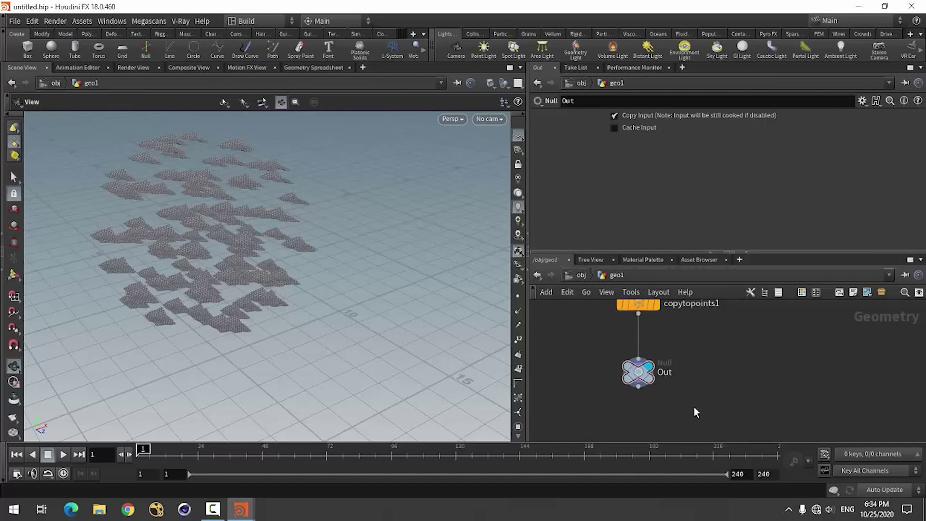
{"action": "scroll", "coordinate": [600, 363], "scroll_direction": "down", "scroll_amount": 3}
{"action": "scroll", "coordinate": [611, 411], "scroll_direction": "up", "scroll_amount": 1}
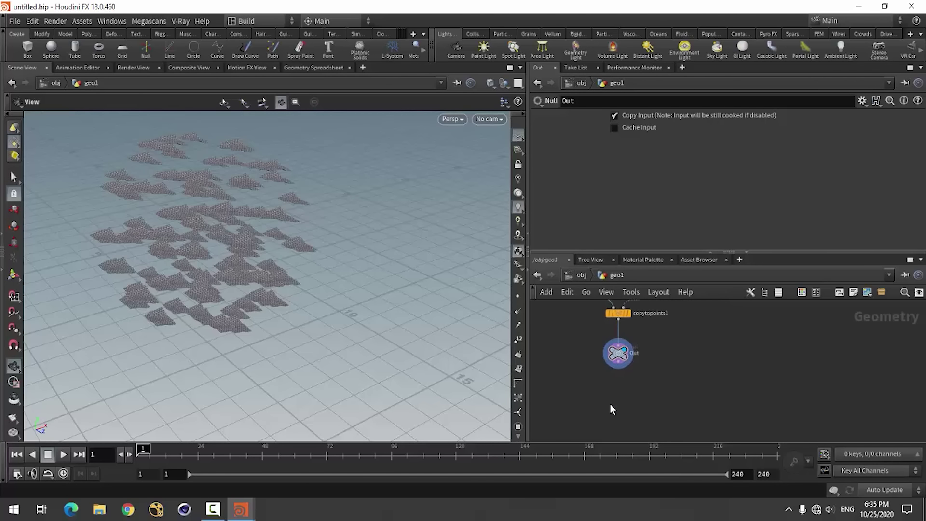
Step: Add a Vellum Configure Cloth node (vellumcloth1) below Out and wire Out into it
{"action": "key", "text": "Tab"}
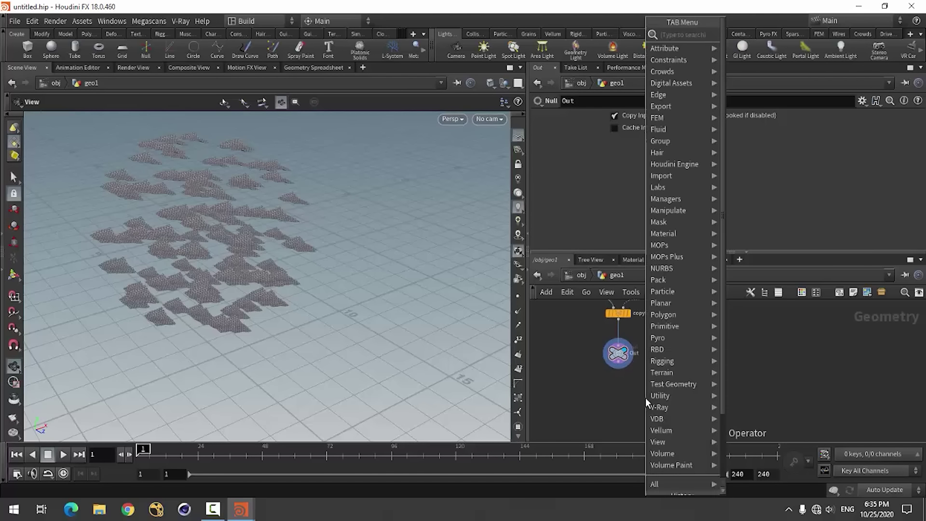
{"action": "type", "text": "ve"}
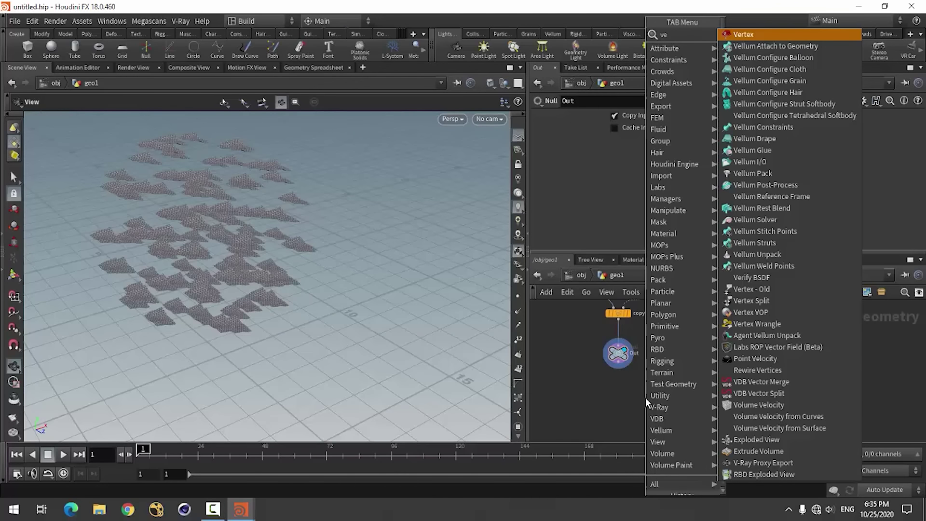
{"action": "type", "text": "llum"}
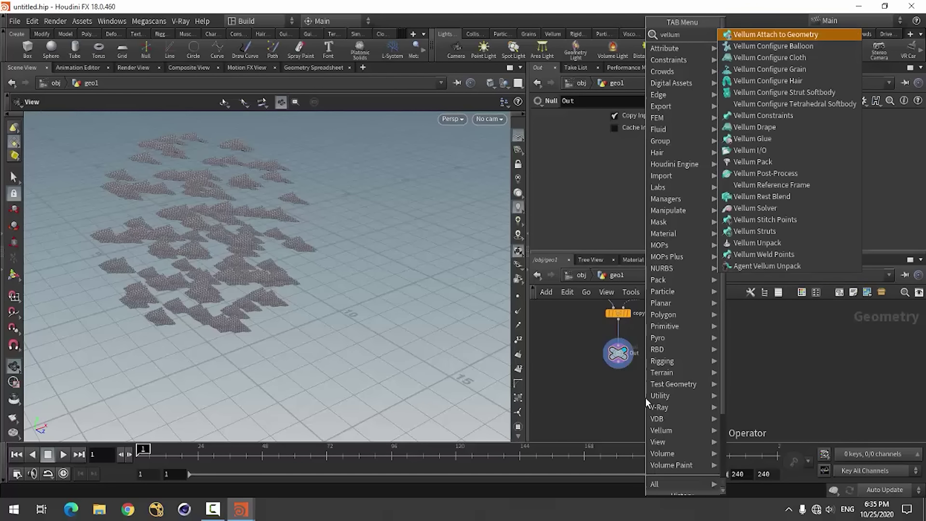
{"action": "left_click", "coordinate": [765, 59]}
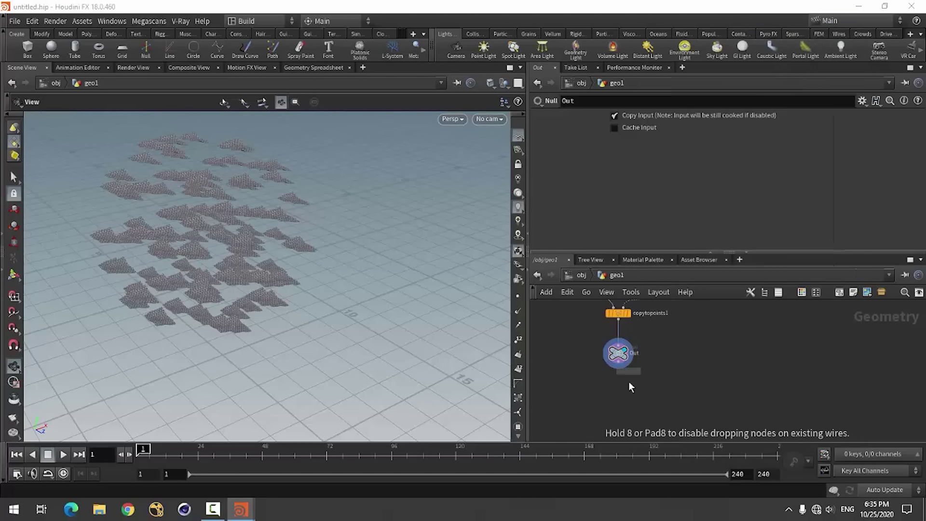
{"action": "left_click", "coordinate": [625, 392]}
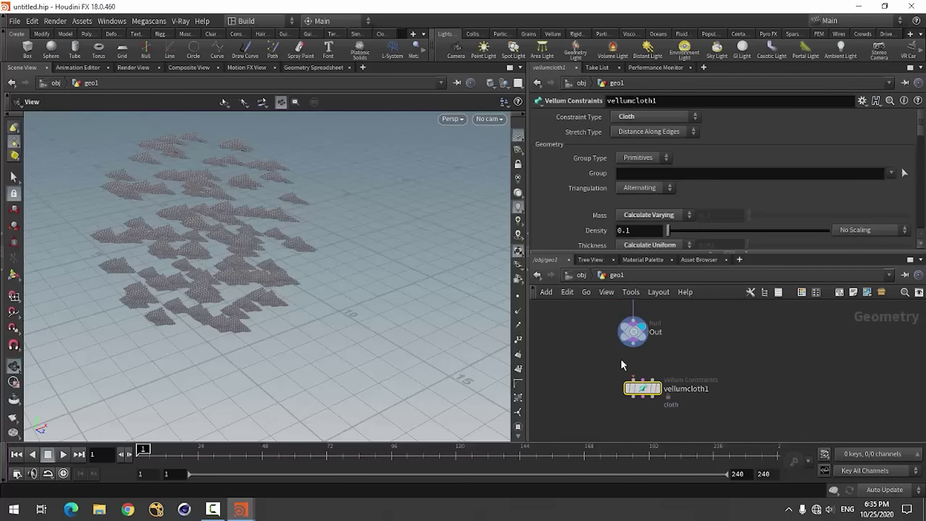
{"action": "left_click", "coordinate": [637, 348]}
{"action": "left_click", "coordinate": [636, 400]}
{"action": "mouse_move", "coordinate": [642, 389]}
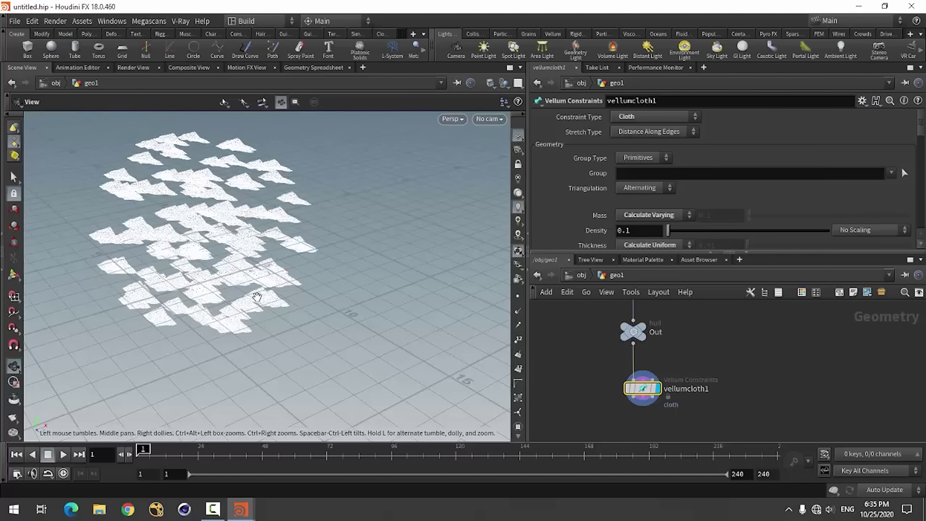
Step: Inspect the triangulated cloth tiles in the viewport, then search the node menu for 'vellum' again
{"action": "mouse_move", "coordinate": [186, 260]}
{"action": "left_mouse_down"}
{"action": "mouse_move", "coordinate": [164, 268]}
{"action": "mouse_move", "coordinate": [171, 279]}
{"action": "left_mouse_up"}
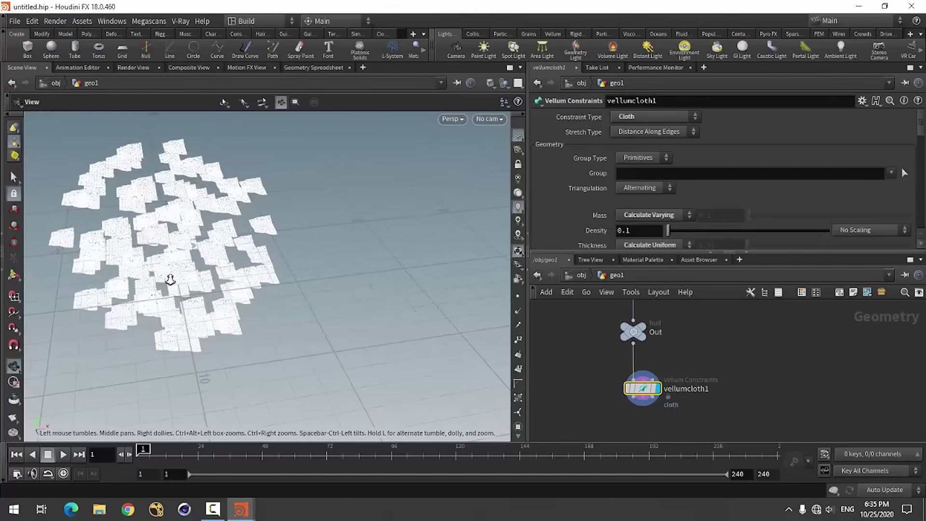
{"action": "mouse_move", "coordinate": [170, 280]}
{"action": "right_mouse_down"}
{"action": "mouse_move", "coordinate": [361, 263]}
{"action": "mouse_move", "coordinate": [289, 280]}
{"action": "right_mouse_up"}
{"action": "left_click_drag", "start_coordinate": [289, 280], "coordinate": [210, 292]}
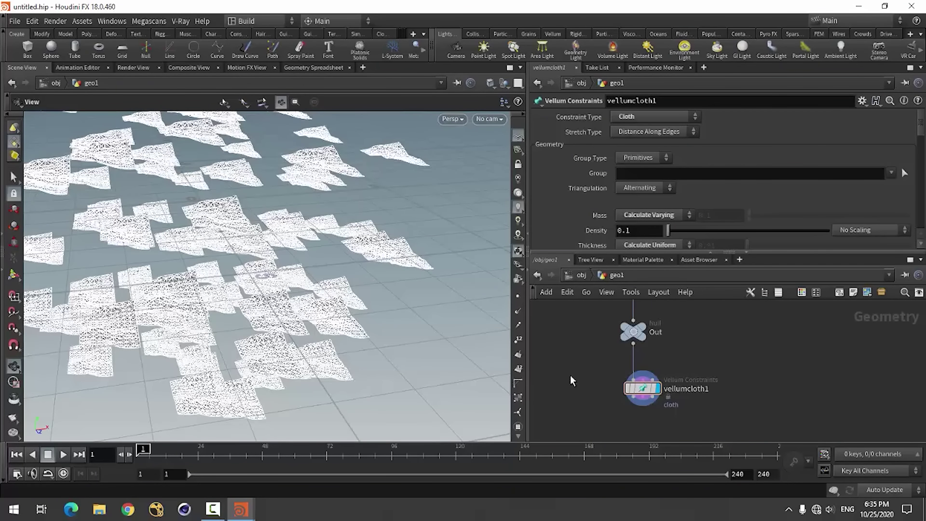
{"action": "scroll", "coordinate": [595, 366], "scroll_direction": "down", "scroll_amount": 3}
{"action": "scroll", "coordinate": [608, 377], "scroll_direction": "up", "scroll_amount": 2}
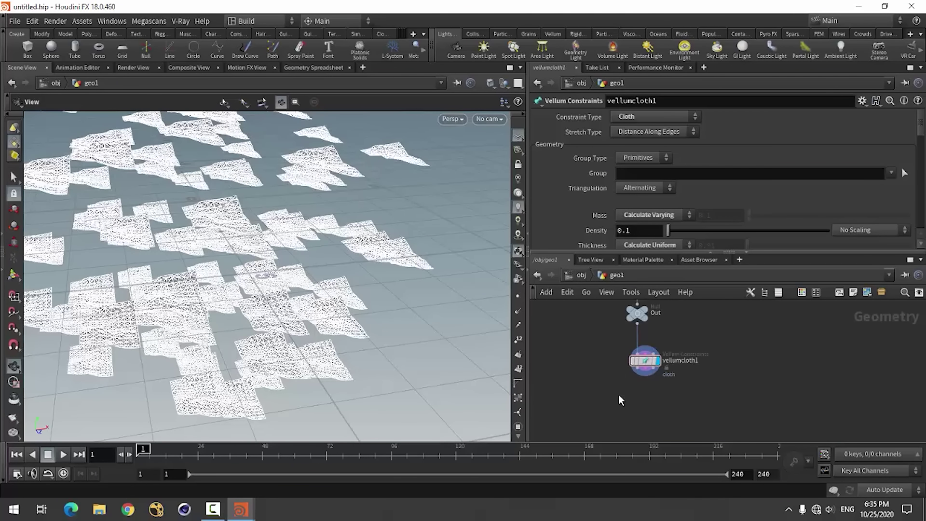
{"action": "key", "text": "Tab"}
{"action": "type", "text": "vel"}
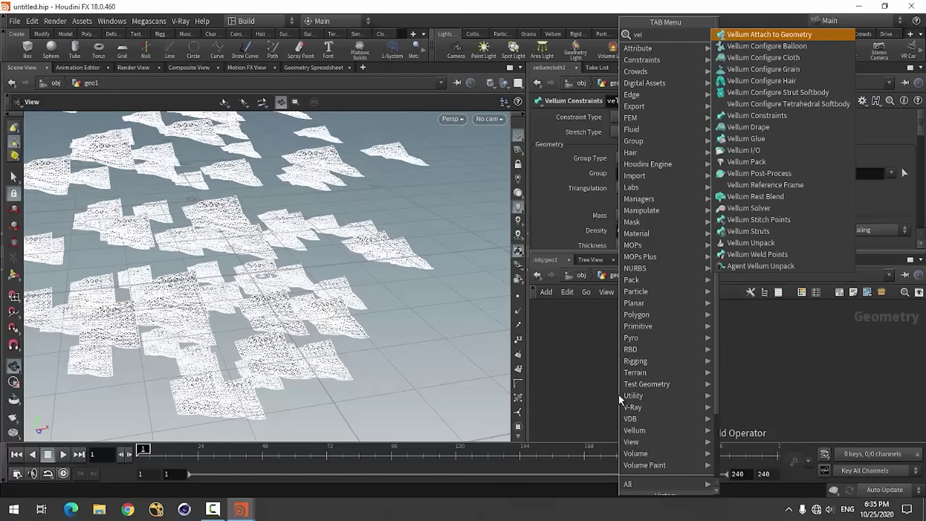
{"action": "type", "text": "lum"}
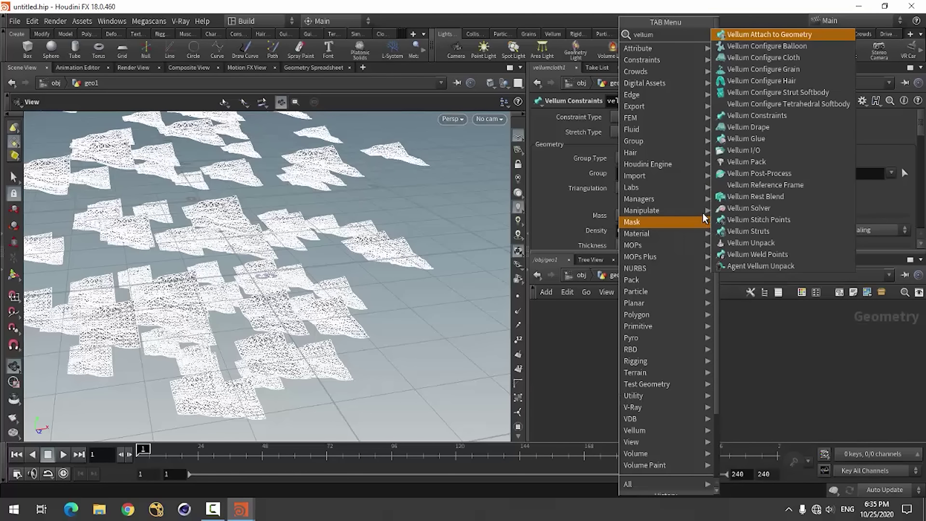
Step: Place vellumsolver1 under vellumcloth1, wiring all three vellumcloth1 outputs into its matching inputs
{"action": "left_click", "coordinate": [759, 208]}
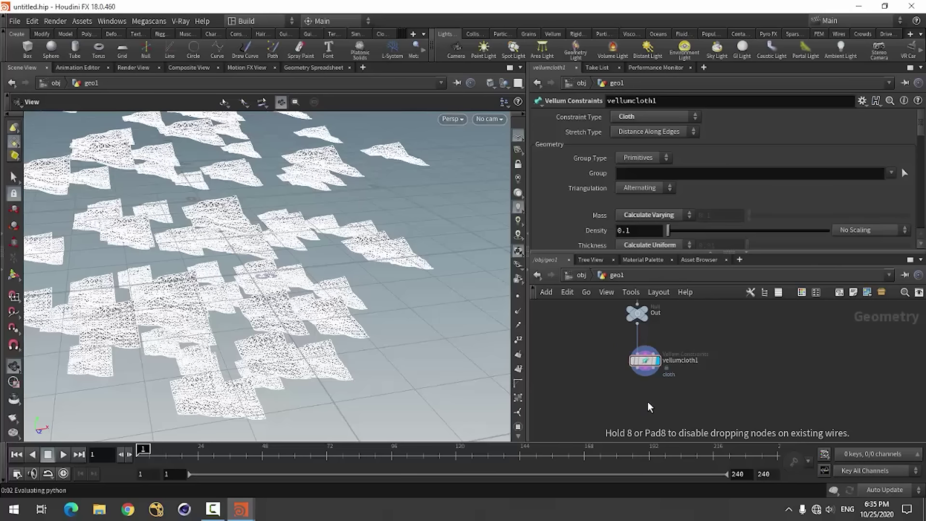
{"action": "left_click", "coordinate": [645, 415]}
{"action": "scroll", "coordinate": [644, 415], "scroll_direction": "up", "scroll_amount": 2}
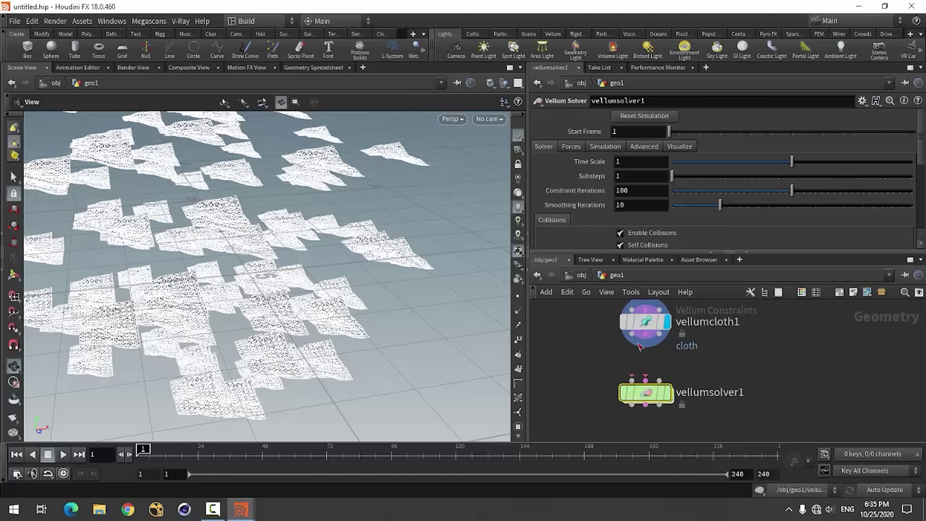
{"action": "left_click_drag", "start_coordinate": [632, 334], "coordinate": [633, 380]}
{"action": "left_click_drag", "start_coordinate": [645, 334], "coordinate": [645, 381]}
{"action": "left_click_drag", "start_coordinate": [659, 334], "coordinate": [659, 380]}
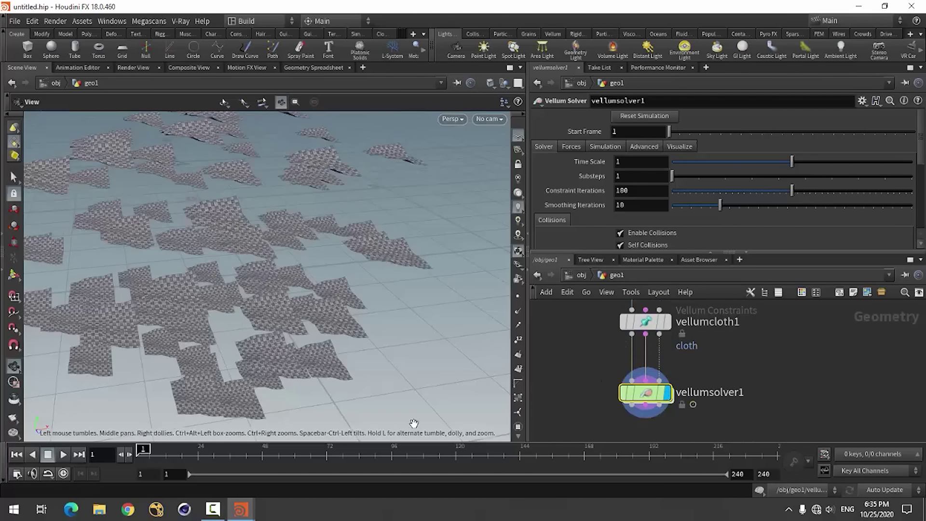
{"action": "scroll", "coordinate": [269, 332], "scroll_direction": "down", "scroll_amount": 3}
{"action": "scroll", "coordinate": [310, 368], "scroll_direction": "down", "scroll_amount": 2}
{"action": "scroll", "coordinate": [326, 316], "scroll_direction": "down", "scroll_amount": 3}
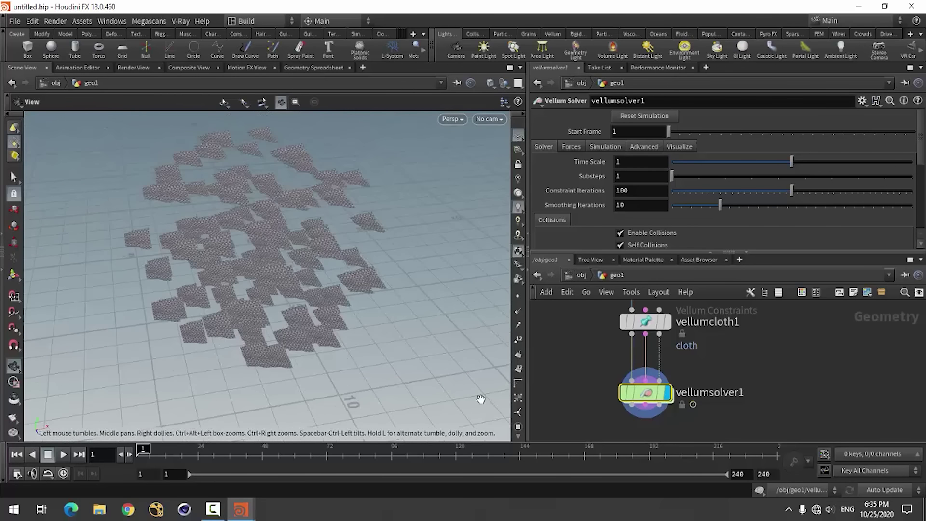
{"action": "scroll", "coordinate": [666, 383], "scroll_direction": "down", "scroll_amount": 3}
{"action": "scroll", "coordinate": [665, 383], "scroll_direction": "up", "scroll_amount": 2}
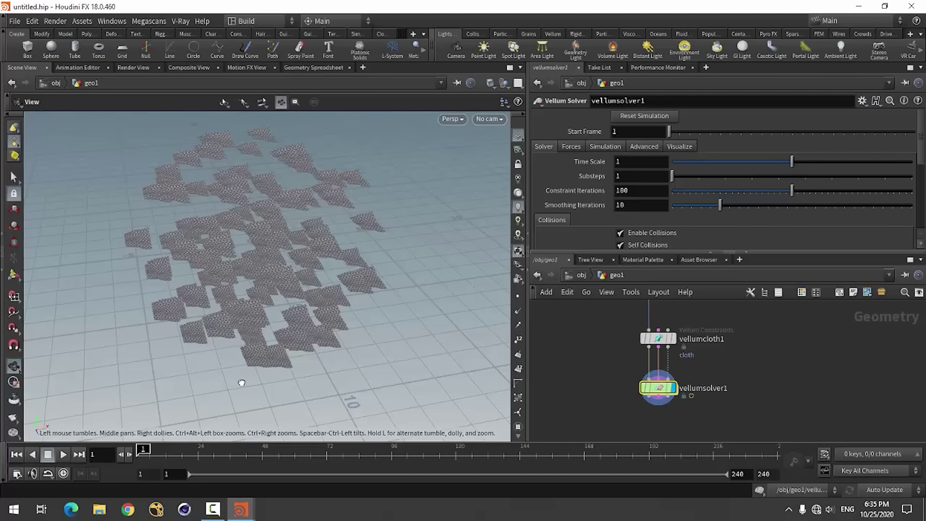
{"action": "left_click_drag", "start_coordinate": [242, 382], "coordinate": [94, 451]}
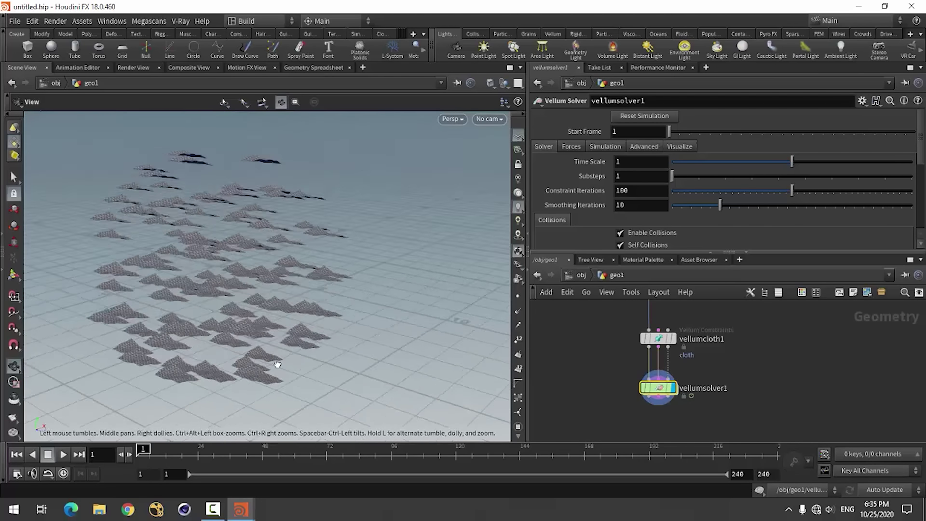
{"action": "left_click", "coordinate": [63, 454]}
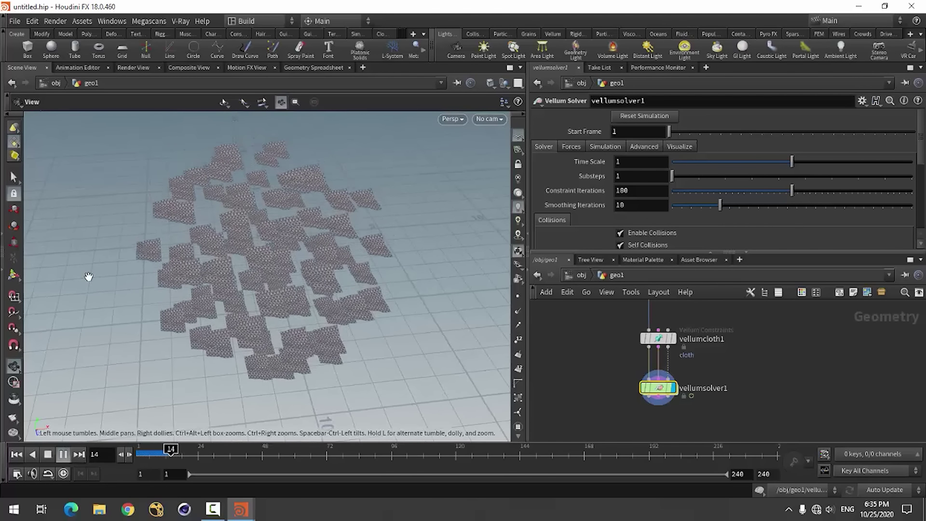
{"action": "left_click", "coordinate": [45, 456]}
{"action": "left_click", "coordinate": [19, 454]}
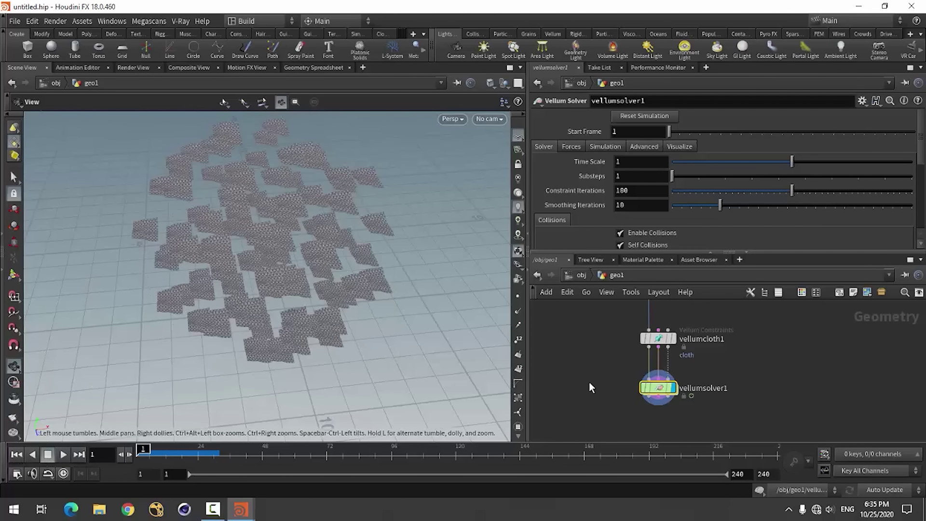
{"action": "scroll", "coordinate": [588, 369], "scroll_direction": "down", "scroll_amount": 2}
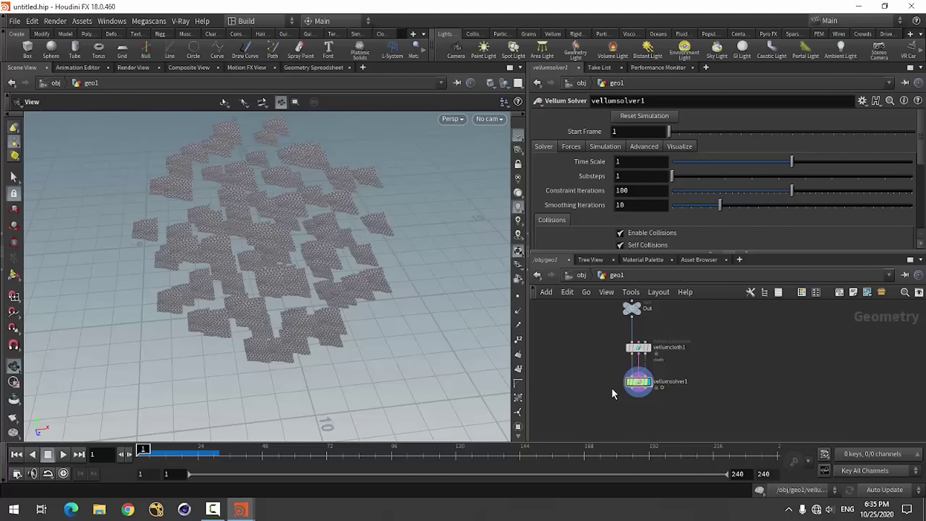
{"action": "scroll", "coordinate": [627, 401], "scroll_direction": "down", "scroll_amount": 2}
{"action": "scroll", "coordinate": [673, 340], "scroll_direction": "down", "scroll_amount": 1}
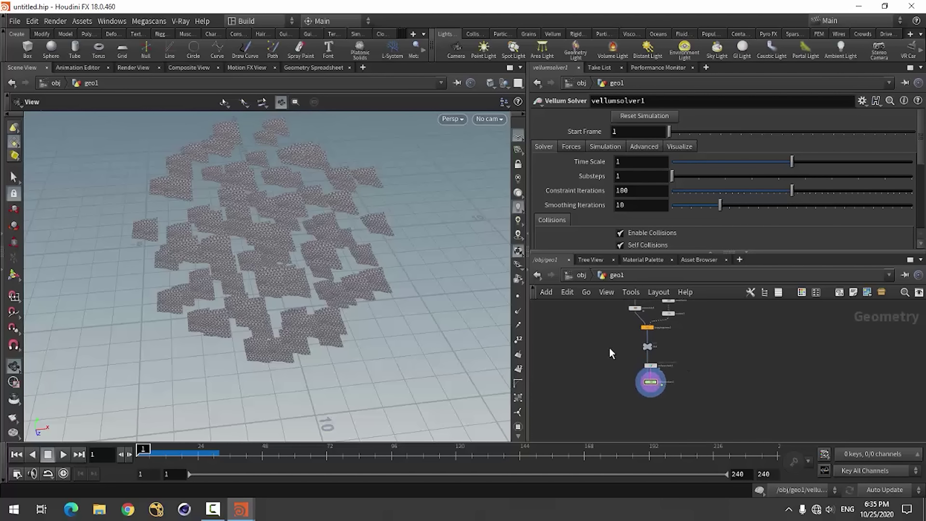
{"action": "scroll", "coordinate": [609, 338], "scroll_direction": "down", "scroll_amount": 1}
{"action": "scroll", "coordinate": [609, 314], "scroll_direction": "up", "scroll_amount": 2}
{"action": "scroll", "coordinate": [613, 337], "scroll_direction": "up", "scroll_amount": 2}
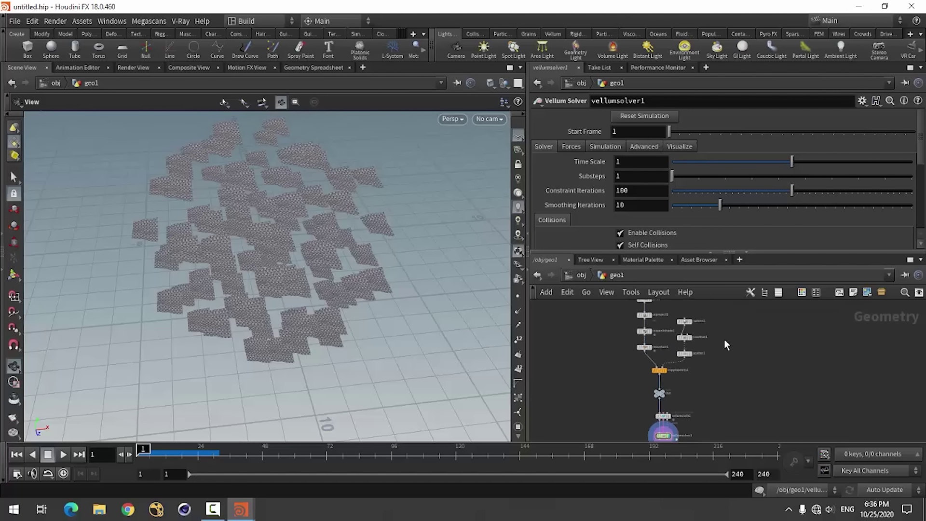
{"action": "scroll", "coordinate": [675, 338], "scroll_direction": "up", "scroll_amount": 2}
Step: Set sphere1's Center Y to 15 and orbit the viewport to find the raised tiles
{"action": "left_click", "coordinate": [651, 333]}
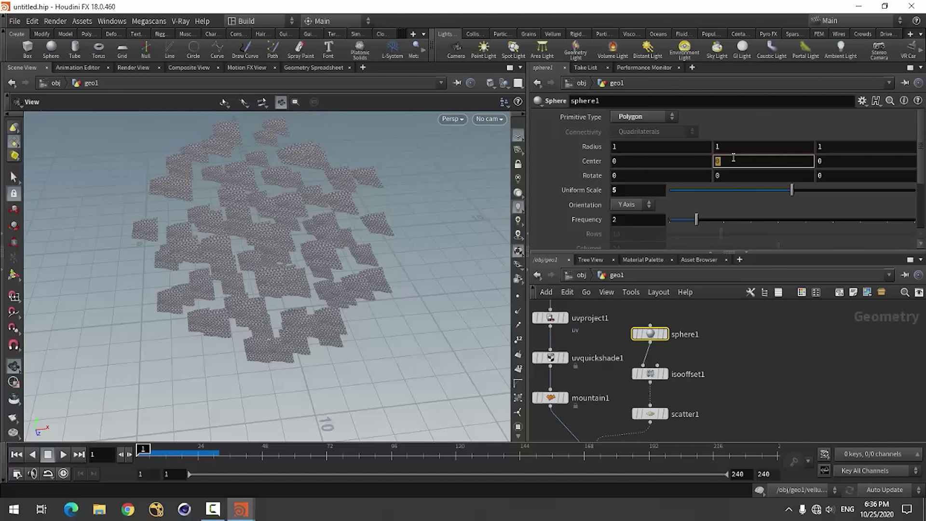
{"action": "type", "text": "20"}
{"action": "key", "text": "Return"}
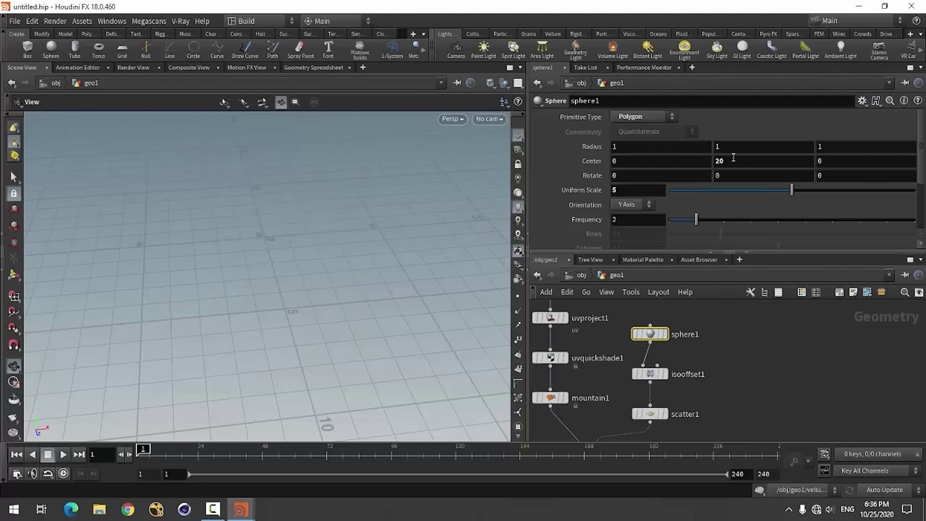
{"action": "mouse_move", "coordinate": [335, 250]}
{"action": "left_mouse_down"}
{"action": "mouse_move", "coordinate": [236, 304]}
{"action": "mouse_move", "coordinate": [292, 184]}
{"action": "left_mouse_up"}
{"action": "mouse_move", "coordinate": [292, 185]}
{"action": "right_mouse_down"}
{"action": "mouse_move", "coordinate": [267, 312]}
{"action": "mouse_move", "coordinate": [287, 242]}
{"action": "mouse_move", "coordinate": [253, 337]}
{"action": "mouse_move", "coordinate": [260, 298]}
{"action": "mouse_move", "coordinate": [275, 293]}
{"action": "right_mouse_up"}
{"action": "type", "text": "15"}
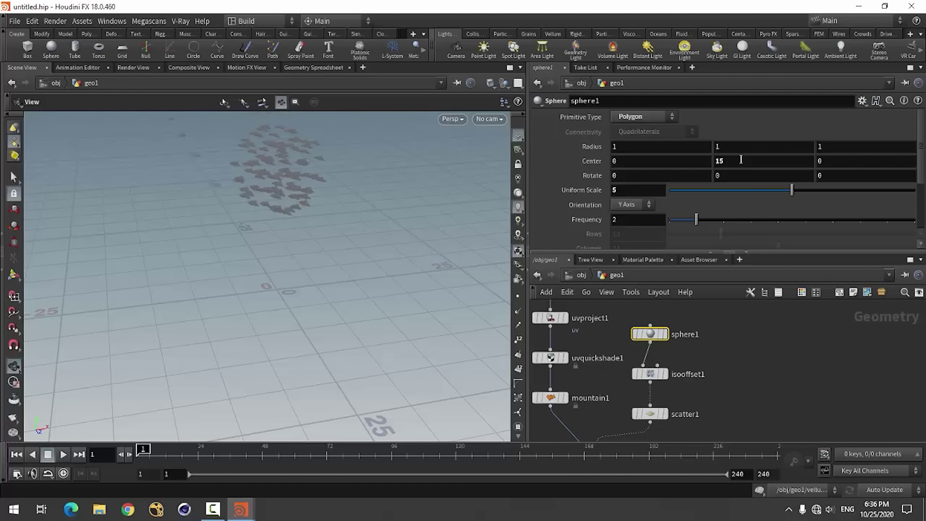
{"action": "mouse_move", "coordinate": [398, 262]}
{"action": "left_mouse_down"}
{"action": "mouse_move", "coordinate": [300, 285]}
{"action": "mouse_move", "coordinate": [362, 308]}
{"action": "left_mouse_up"}
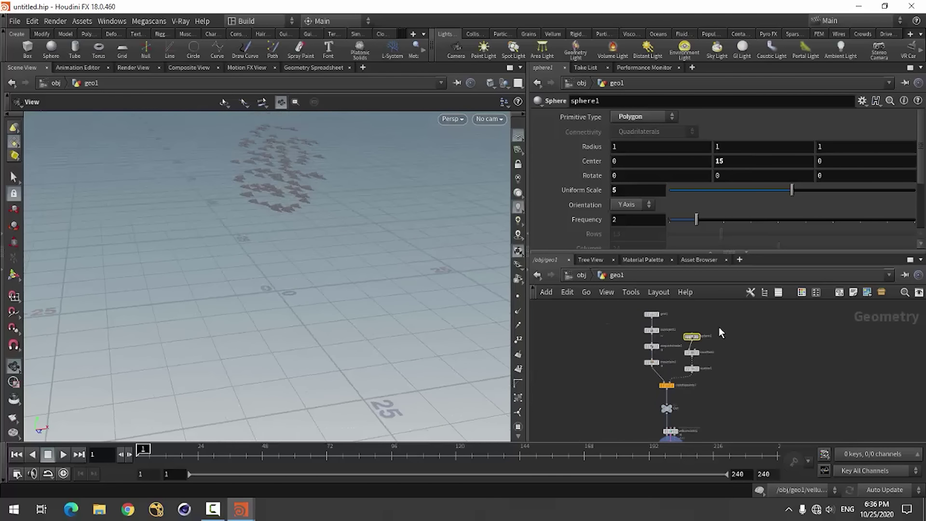
{"action": "middle_click_drag", "start_coordinate": [705, 422], "coordinate": [659, 388]}
Step: Uncheck Show Collision on vellumsolver1's Visualize tab and play the simulation from frame 1
{"action": "scroll", "coordinate": [659, 388], "scroll_direction": "up", "scroll_amount": 5}
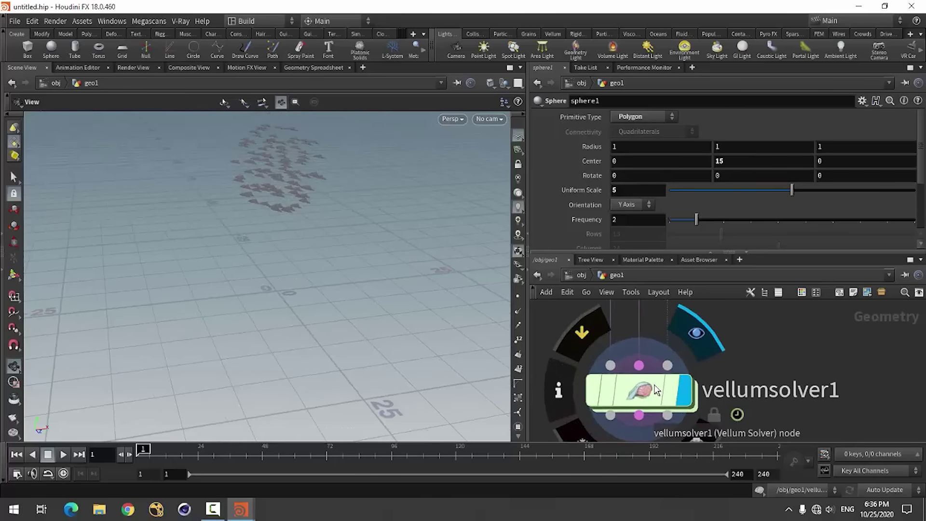
{"action": "left_click", "coordinate": [658, 389]}
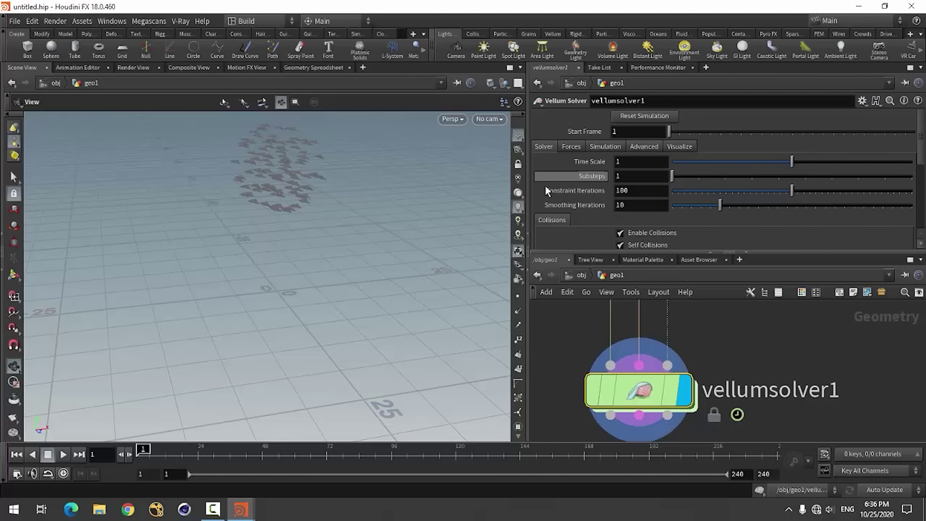
{"action": "scroll", "coordinate": [545, 186], "scroll_direction": "down", "scroll_amount": 3}
{"action": "scroll", "coordinate": [545, 155], "scroll_direction": "down", "scroll_amount": 2}
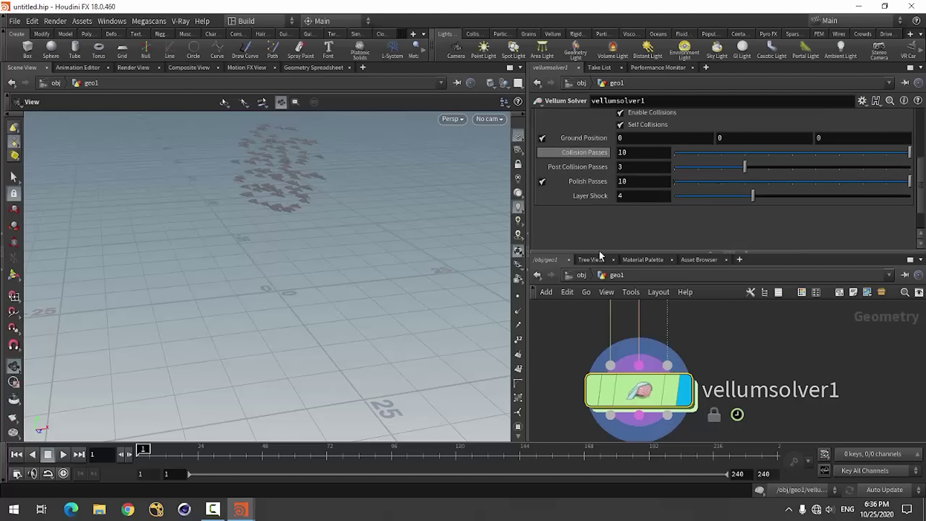
{"action": "scroll", "coordinate": [603, 203], "scroll_direction": "up", "scroll_amount": 1}
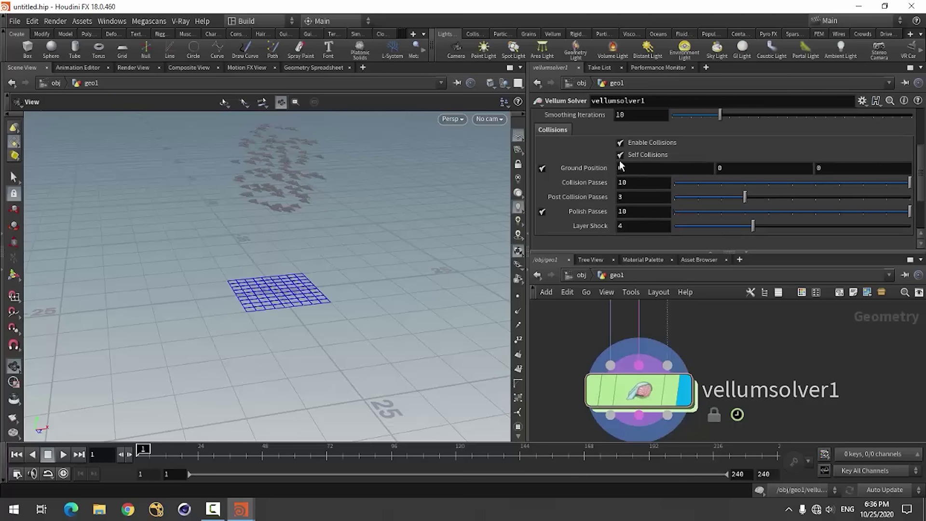
{"action": "scroll", "coordinate": [583, 200], "scroll_direction": "up", "scroll_amount": 4}
{"action": "scroll", "coordinate": [584, 201], "scroll_direction": "up", "scroll_amount": 1}
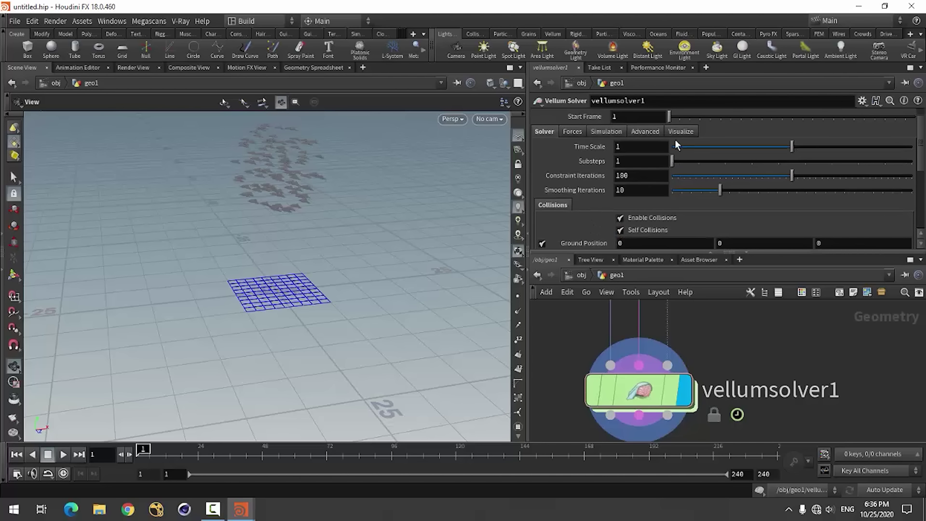
{"action": "left_click", "coordinate": [682, 132]}
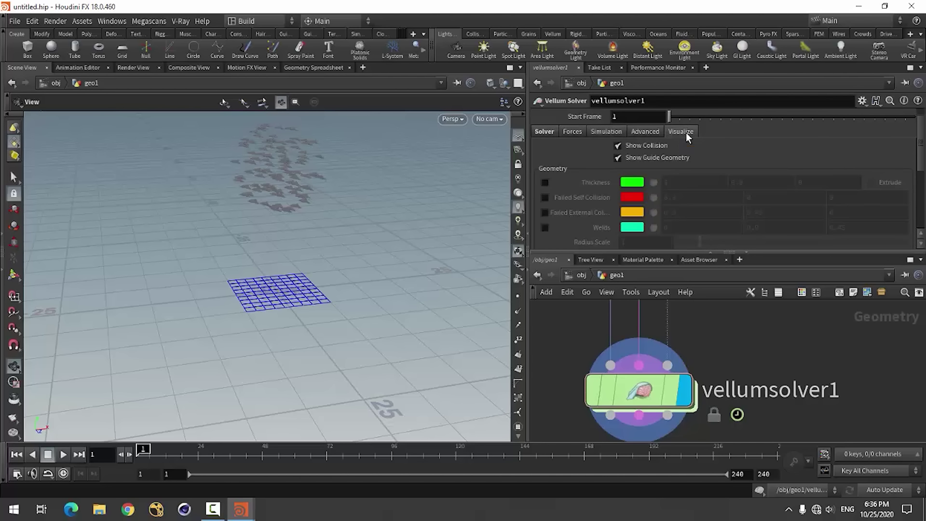
{"action": "left_click", "coordinate": [618, 146]}
{"action": "left_click_drag", "start_coordinate": [331, 314], "coordinate": [297, 308]}
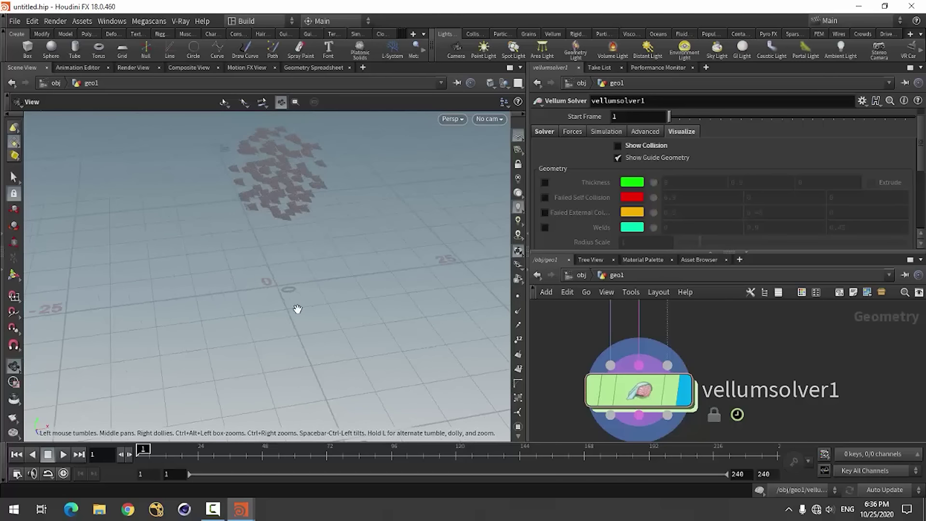
{"action": "left_click", "coordinate": [64, 455]}
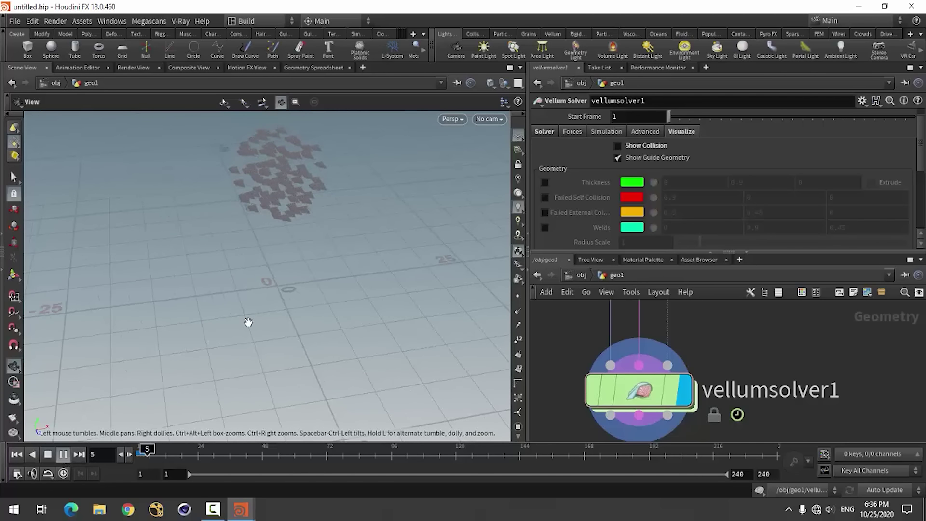
Step: Watch the cloth pieces fall, stop playback near frame 106 and scrub back to frame 83
{"action": "right_click_drag", "start_coordinate": [242, 331], "coordinate": [372, 278]}
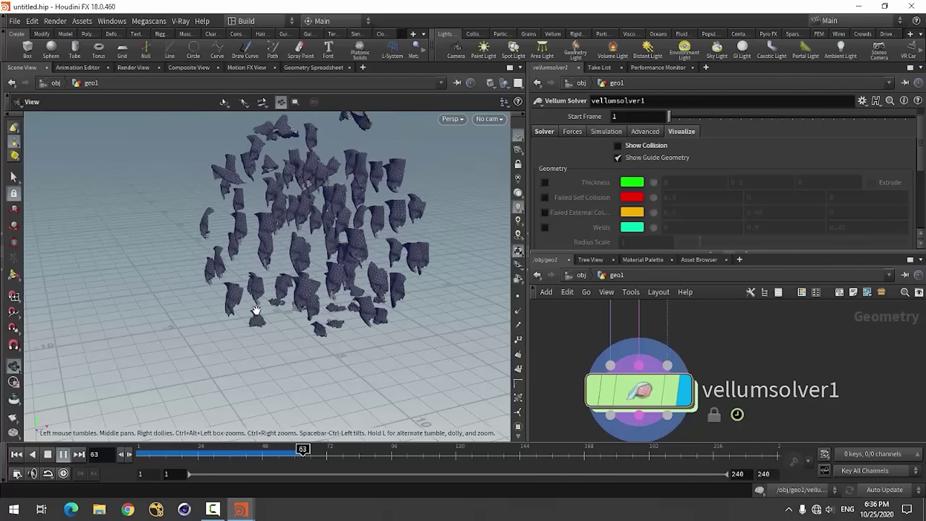
{"action": "mouse_move", "coordinate": [424, 331]}
{"action": "right_mouse_down"}
{"action": "mouse_move", "coordinate": [286, 357]}
{"action": "mouse_move", "coordinate": [428, 362]}
{"action": "right_mouse_up"}
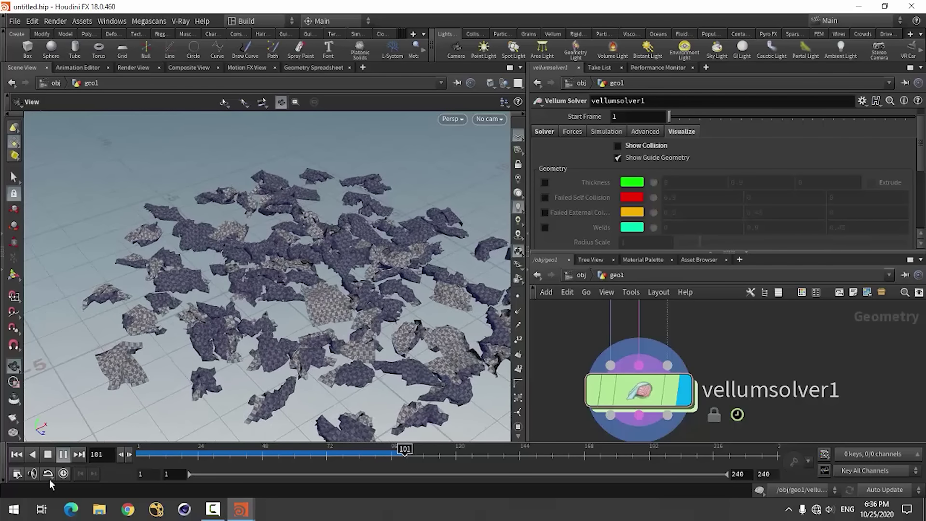
{"action": "left_click", "coordinate": [47, 454]}
{"action": "mouse_move", "coordinate": [419, 450]}
{"action": "left_mouse_down"}
{"action": "mouse_move", "coordinate": [370, 462]}
{"action": "mouse_move", "coordinate": [279, 462]}
{"action": "left_mouse_up"}
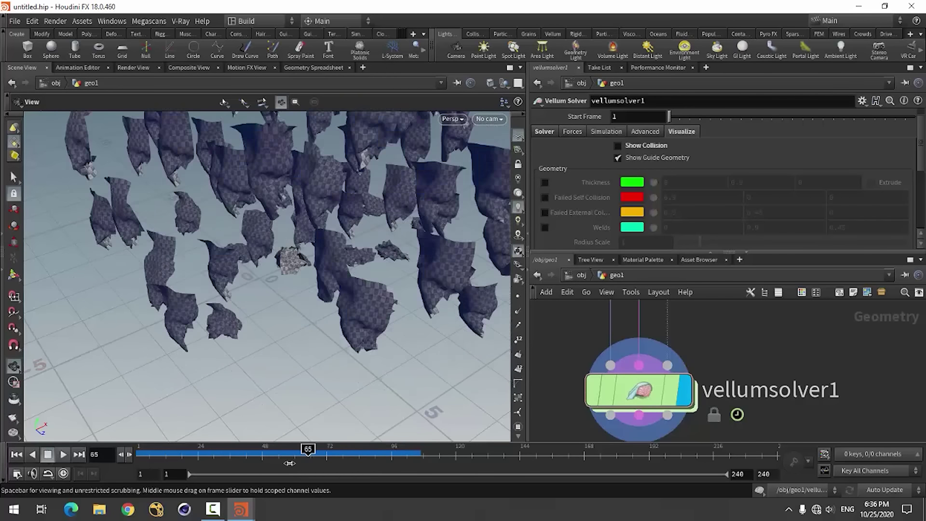
Step: Show vellumcloth1's parameters in an enlarged pane and set Stretch Stiffness to 100
{"action": "scroll", "coordinate": [748, 406], "scroll_direction": "down", "scroll_amount": 5}
{"action": "scroll", "coordinate": [708, 368], "scroll_direction": "up", "scroll_amount": 4}
{"action": "left_click", "coordinate": [707, 367]}
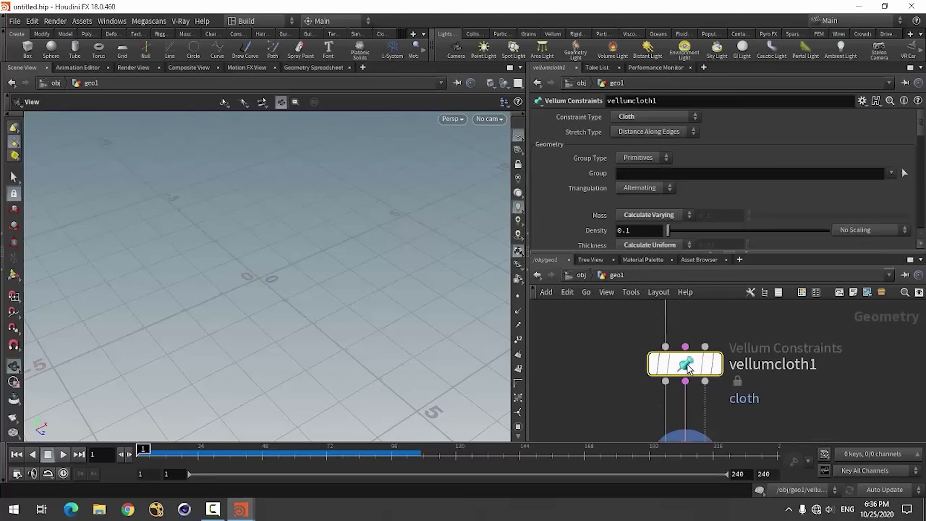
{"action": "left_click_drag", "start_coordinate": [716, 251], "coordinate": [716, 317]}
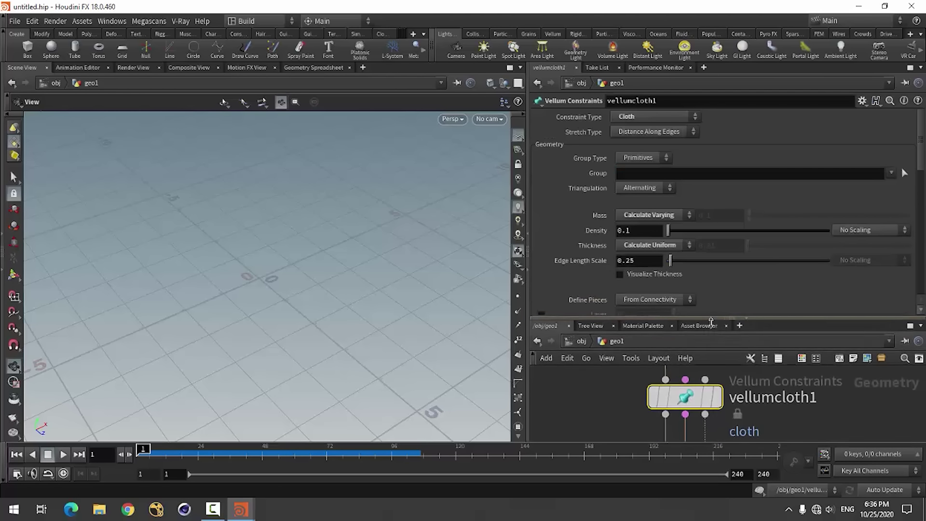
{"action": "left_click", "coordinate": [699, 325]}
{"action": "left_click", "coordinate": [547, 326]}
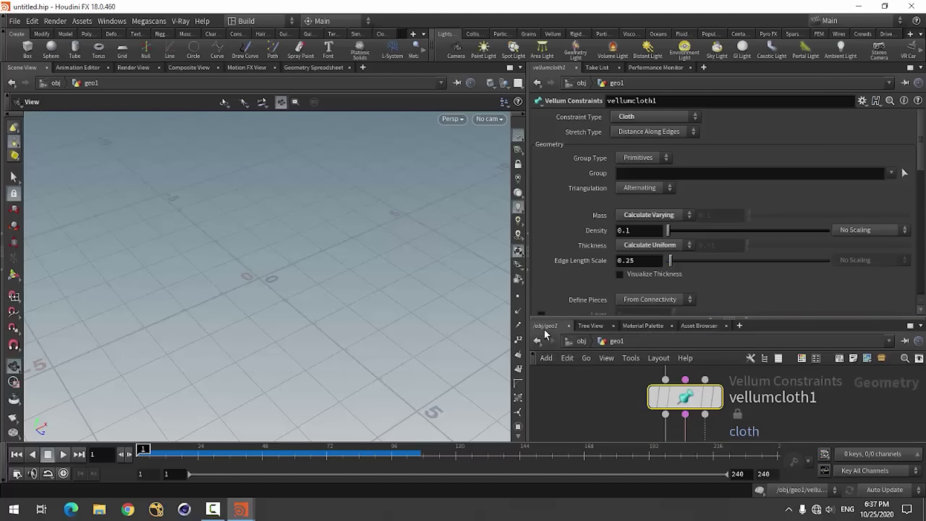
{"action": "scroll", "coordinate": [566, 219], "scroll_direction": "down", "scroll_amount": 1}
{"action": "scroll", "coordinate": [565, 224], "scroll_direction": "down", "scroll_amount": 5}
{"action": "scroll", "coordinate": [566, 224], "scroll_direction": "down", "scroll_amount": 5}
{"action": "type", "text": "1"}
{"action": "scroll", "coordinate": [568, 234], "scroll_direction": "down", "scroll_amount": 5}
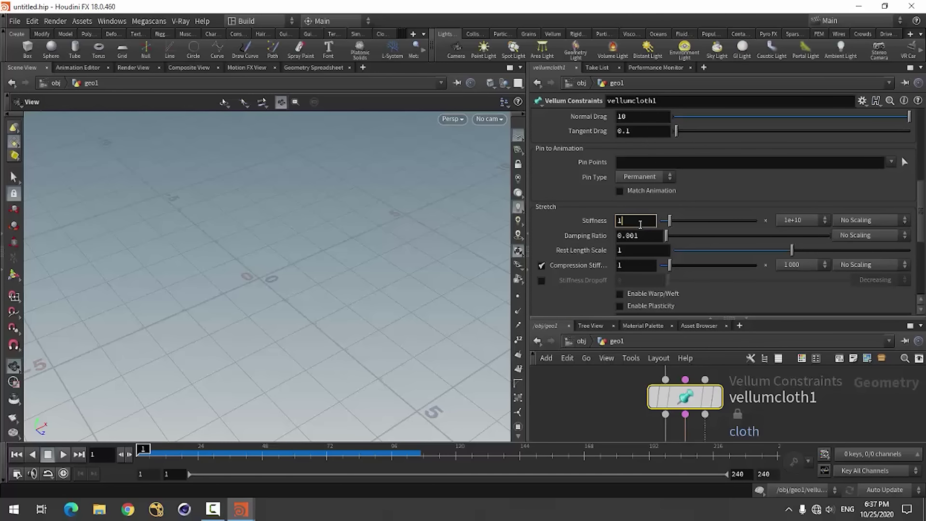
{"action": "type", "text": "0"}
{"action": "key", "text": "Return"}
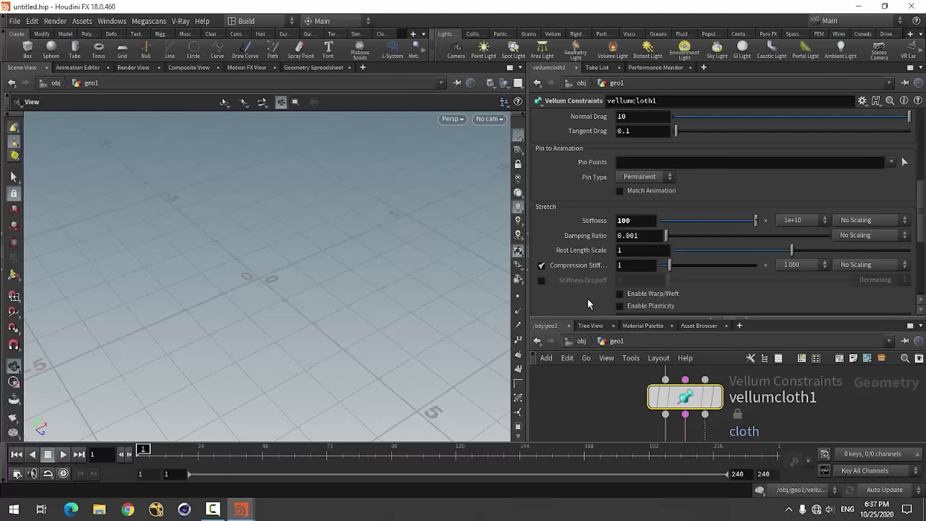
Step: Reset vellumcloth1's Stretch Stiffness to 1 and set Bend Stiffness to 100
{"action": "scroll", "coordinate": [591, 265], "scroll_direction": "down", "scroll_amount": 6}
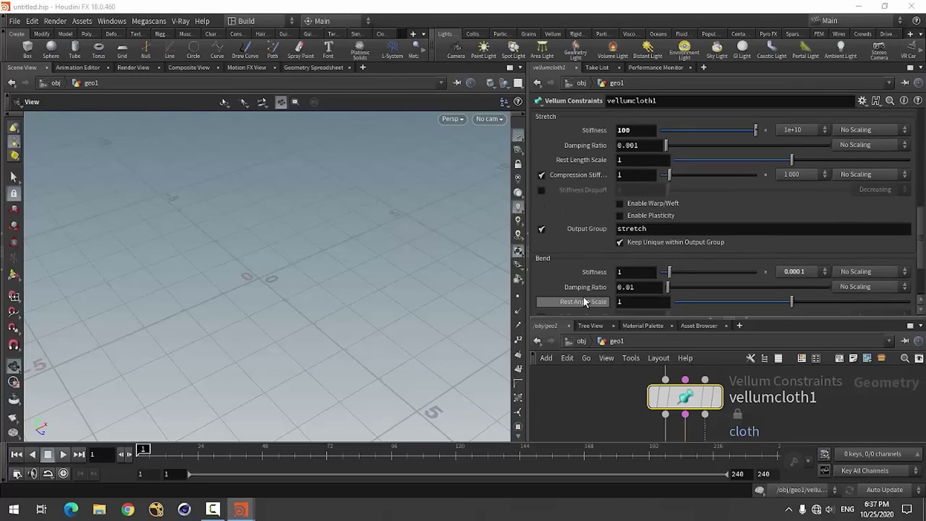
{"action": "scroll", "coordinate": [583, 297], "scroll_direction": "up", "scroll_amount": 1}
{"action": "scroll", "coordinate": [583, 296], "scroll_direction": "up", "scroll_amount": 4}
{"action": "left_click", "coordinate": [645, 203]}
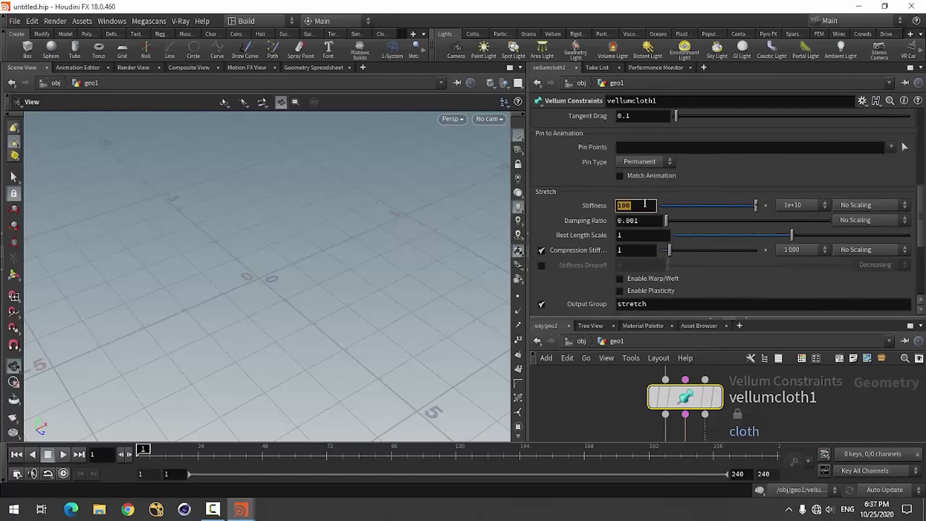
{"action": "type", "text": "1"}
{"action": "key", "text": "Return"}
{"action": "scroll", "coordinate": [607, 251], "scroll_direction": "down", "scroll_amount": 5}
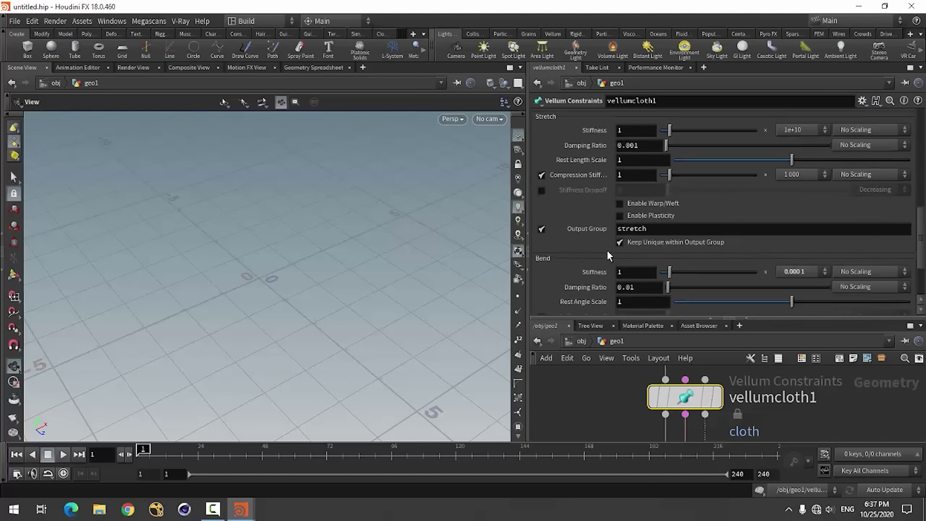
{"action": "scroll", "coordinate": [625, 241], "scroll_direction": "down", "scroll_amount": 3}
{"action": "type", "text": "00"}
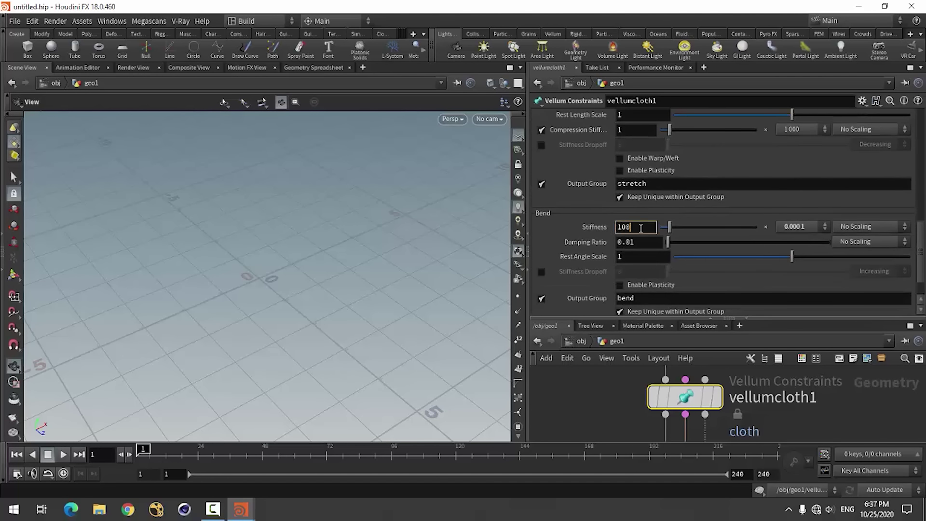
{"action": "key", "text": "Return"}
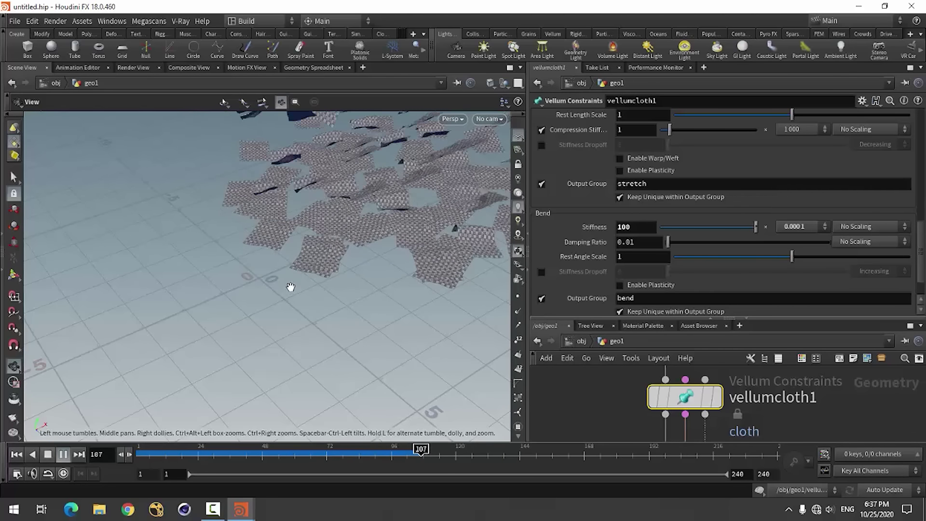
Step: Stop playback, rewind, and scrub to about frame 95, orbiting around the settled cloth pile
{"action": "left_click", "coordinate": [47, 454]}
{"action": "mouse_move", "coordinate": [224, 306]}
{"action": "left_mouse_down"}
{"action": "mouse_move", "coordinate": [289, 348]}
{"action": "mouse_move", "coordinate": [292, 291]}
{"action": "mouse_move", "coordinate": [260, 304]}
{"action": "mouse_move", "coordinate": [351, 290]}
{"action": "left_mouse_up"}
{"action": "scroll", "coordinate": [251, 321], "scroll_direction": "up", "scroll_amount": 2}
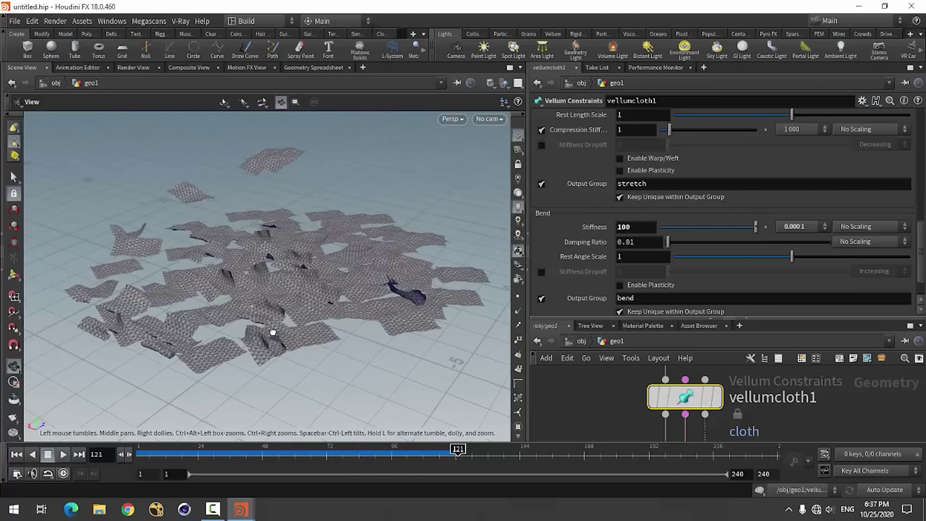
{"action": "scroll", "coordinate": [294, 324], "scroll_direction": "up", "scroll_amount": 2}
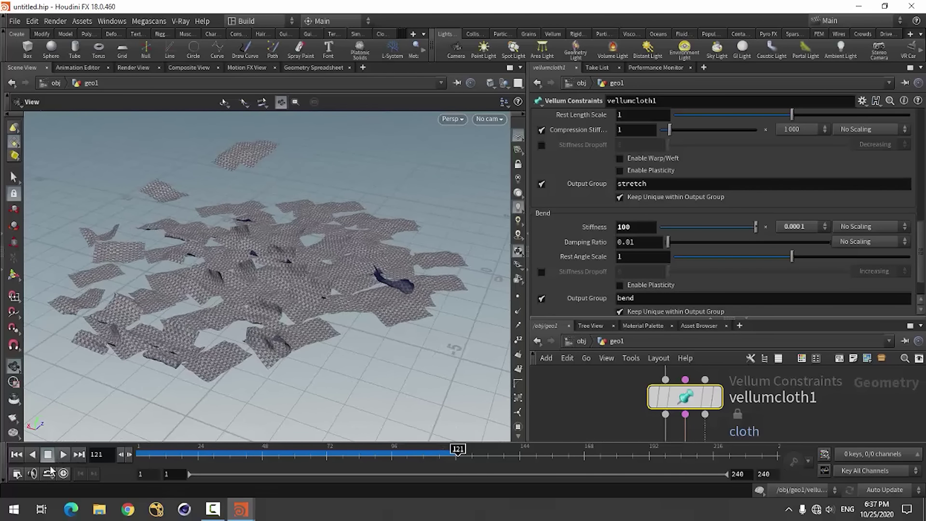
{"action": "left_click", "coordinate": [16, 456]}
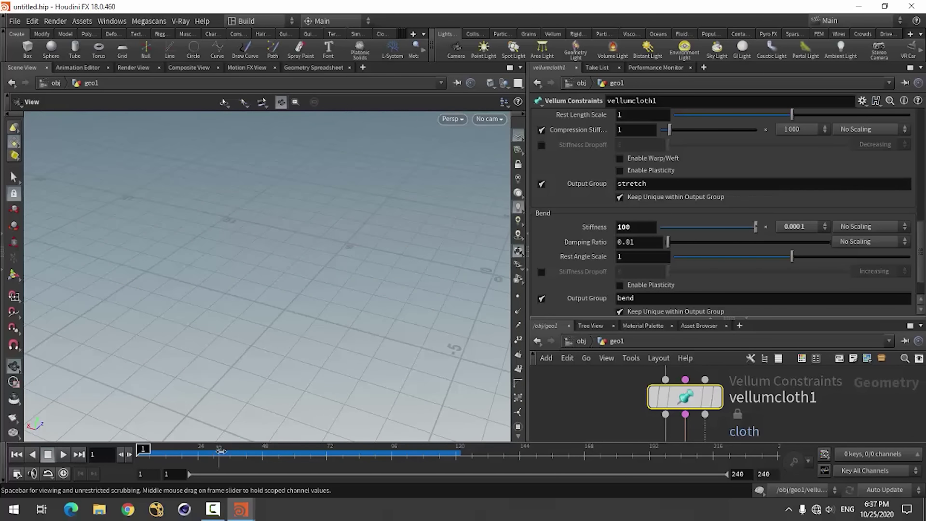
{"action": "left_click_drag", "start_coordinate": [218, 453], "coordinate": [405, 455]}
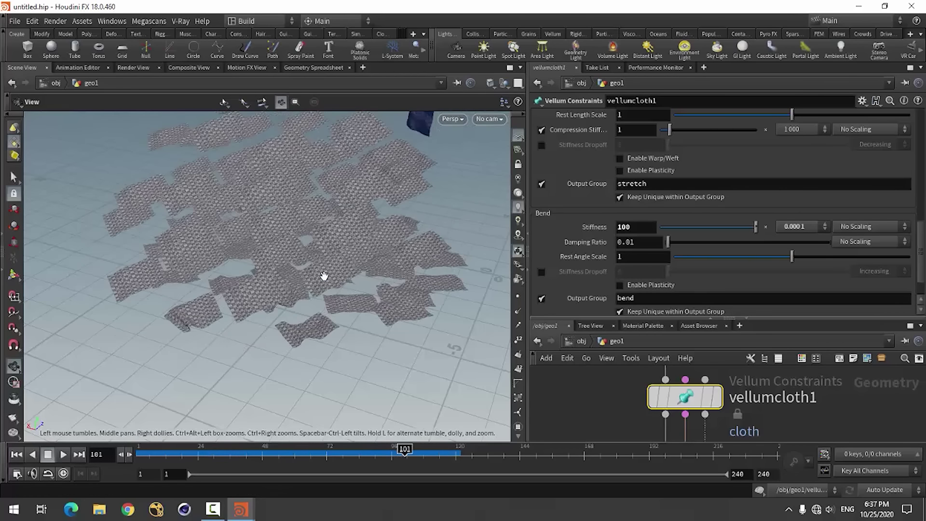
{"action": "scroll", "coordinate": [324, 275], "scroll_direction": "down", "scroll_amount": 5}
{"action": "left_click_drag", "start_coordinate": [194, 321], "coordinate": [320, 399]}
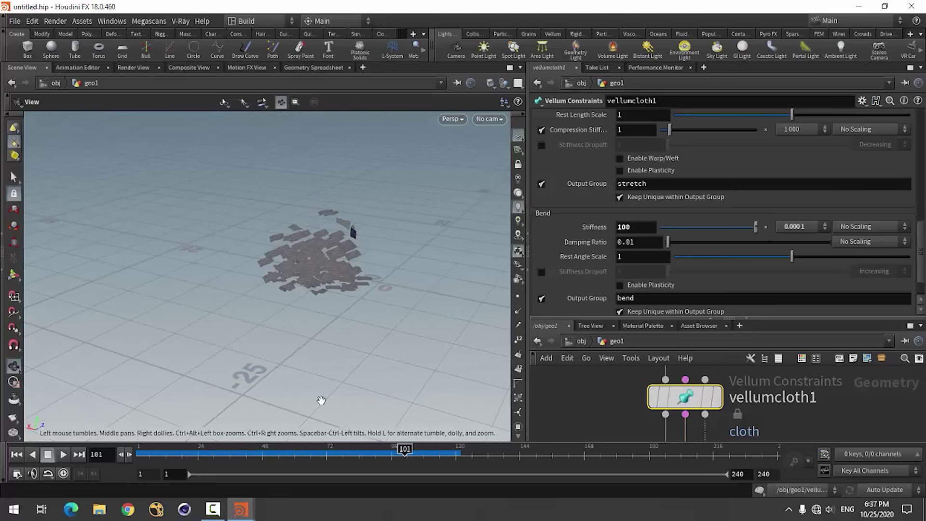
Step: Enlarge the network pane, rewind the simulation to frame 1, and open the File menu
{"action": "left_click_drag", "start_coordinate": [714, 317], "coordinate": [714, 203]}
{"action": "left_click", "coordinate": [17, 456]}
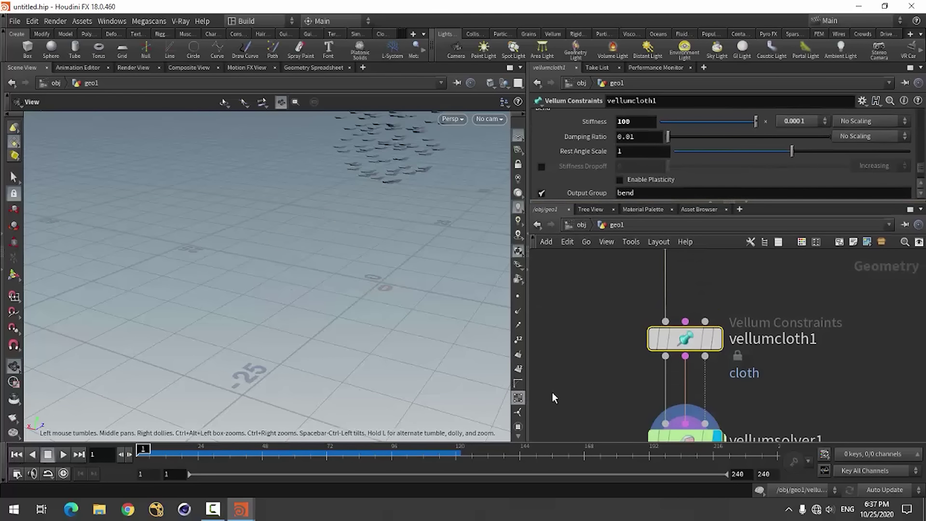
{"action": "scroll", "coordinate": [565, 290], "scroll_direction": "down", "scroll_amount": 3}
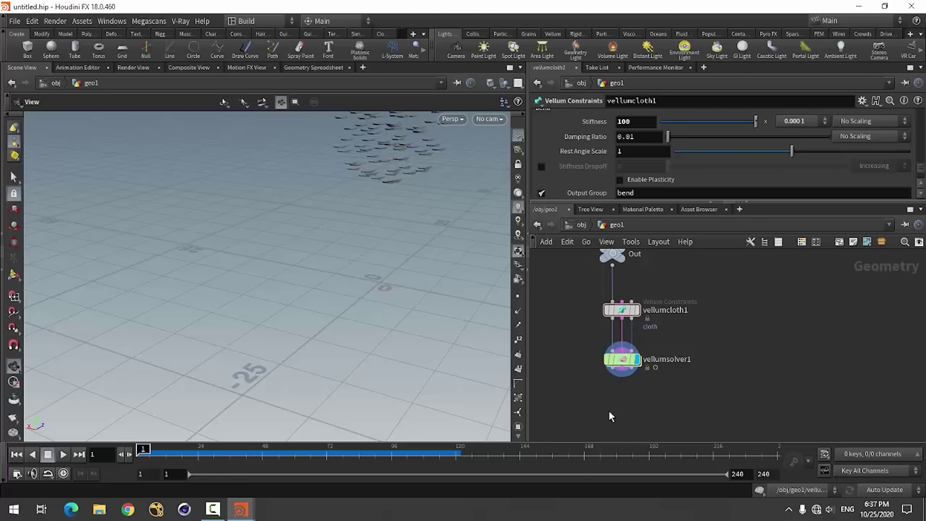
{"action": "left_click", "coordinate": [16, 21]}
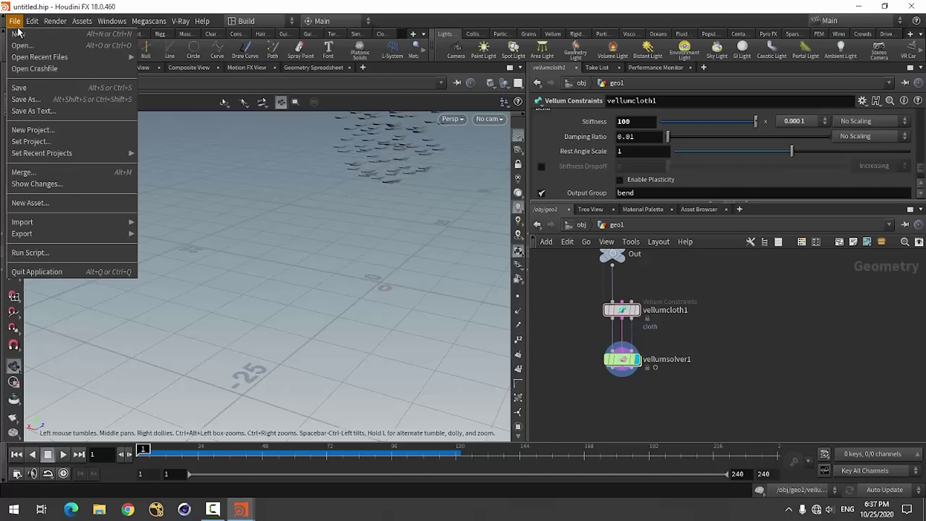
Step: Use Save As with the Desktop location, renaming the file to paper.hip
{"action": "left_click", "coordinate": [25, 87]}
{"action": "left_click", "coordinate": [34, 70]}
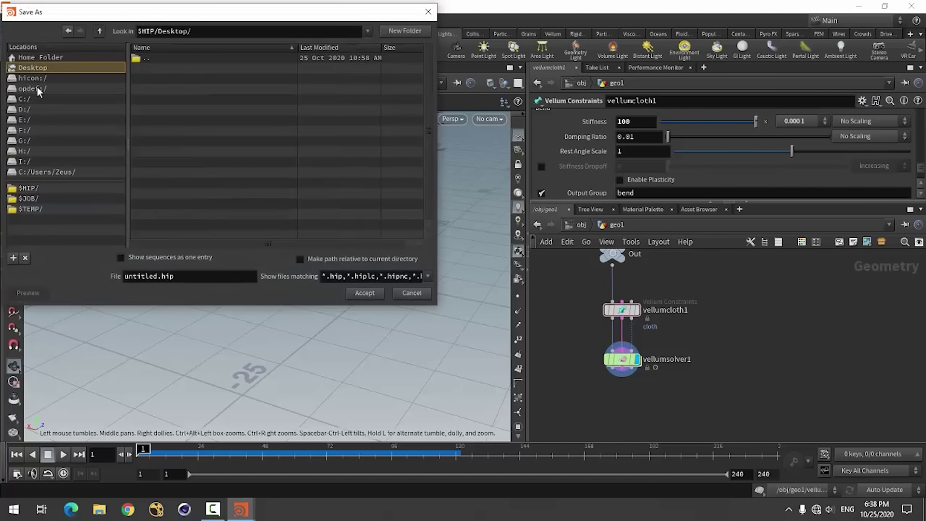
{"action": "double_click", "coordinate": [155, 276]}
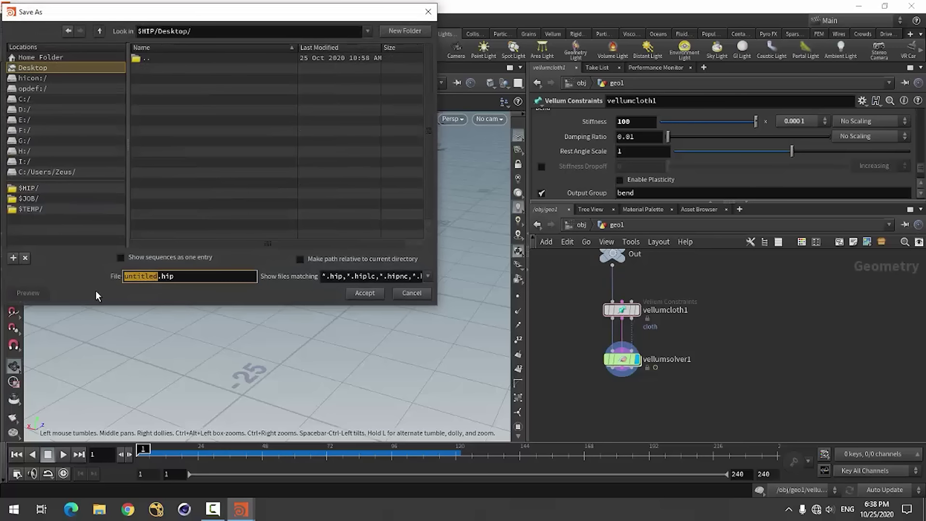
{"action": "type", "text": "pap"}
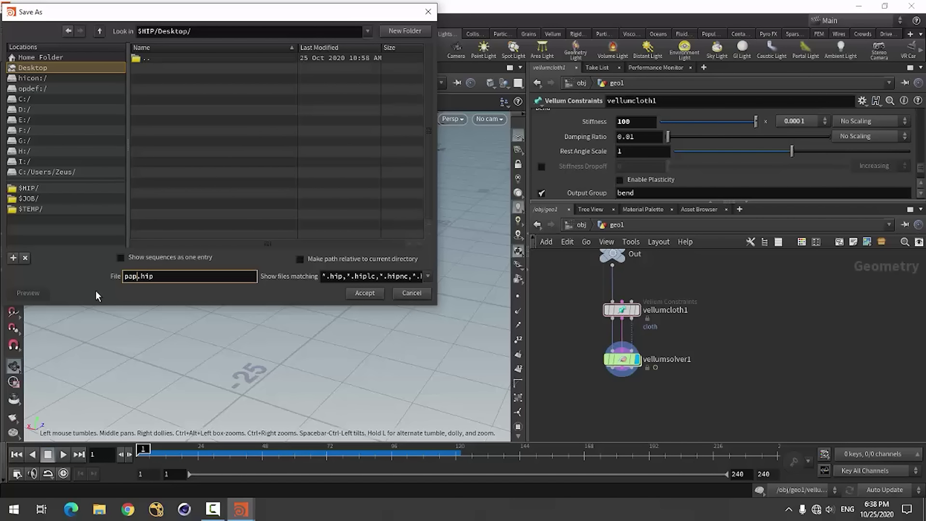
{"action": "type", "text": "er"}
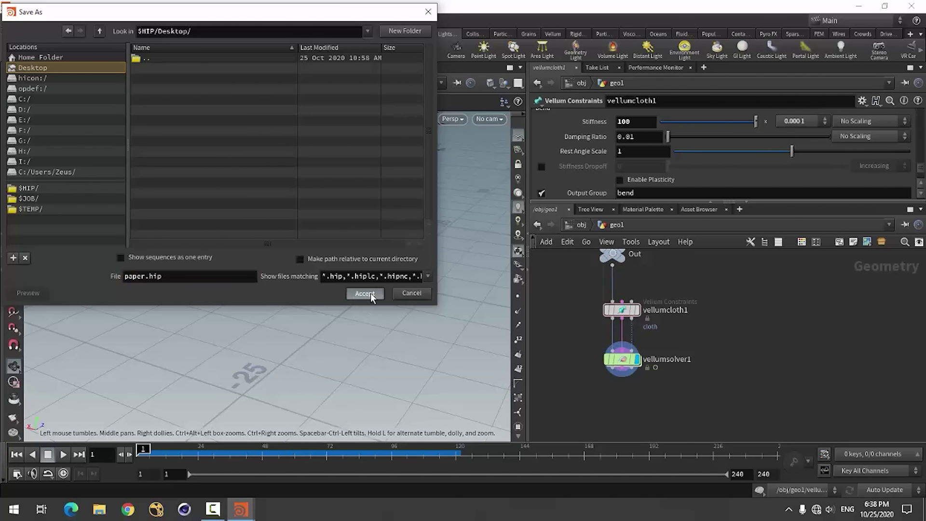
{"action": "left_click", "coordinate": [371, 293]}
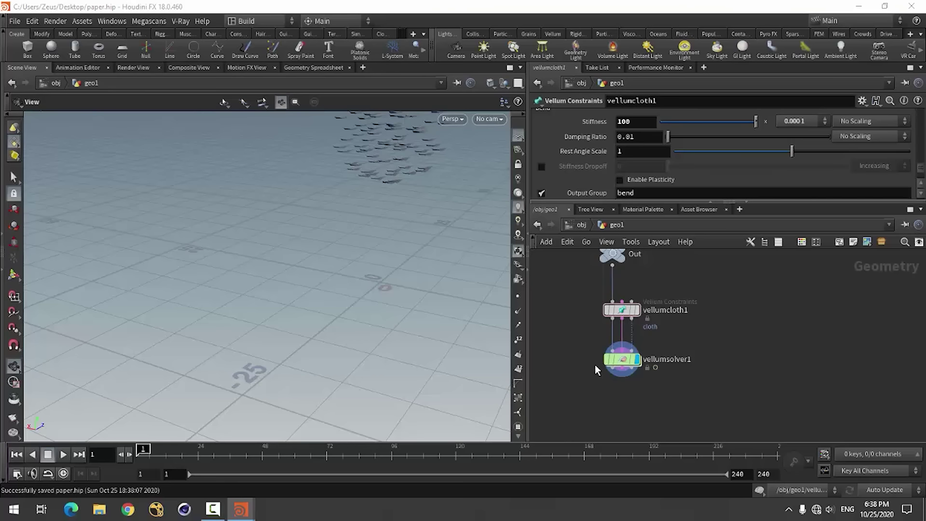
Step: Add a Test Geometry: Rubber Toy node to the geo1 network
{"action": "scroll", "coordinate": [591, 360], "scroll_direction": "up", "scroll_amount": 2}
{"action": "scroll", "coordinate": [582, 370], "scroll_direction": "down", "scroll_amount": 2}
{"action": "scroll", "coordinate": [668, 346], "scroll_direction": "up", "scroll_amount": 3}
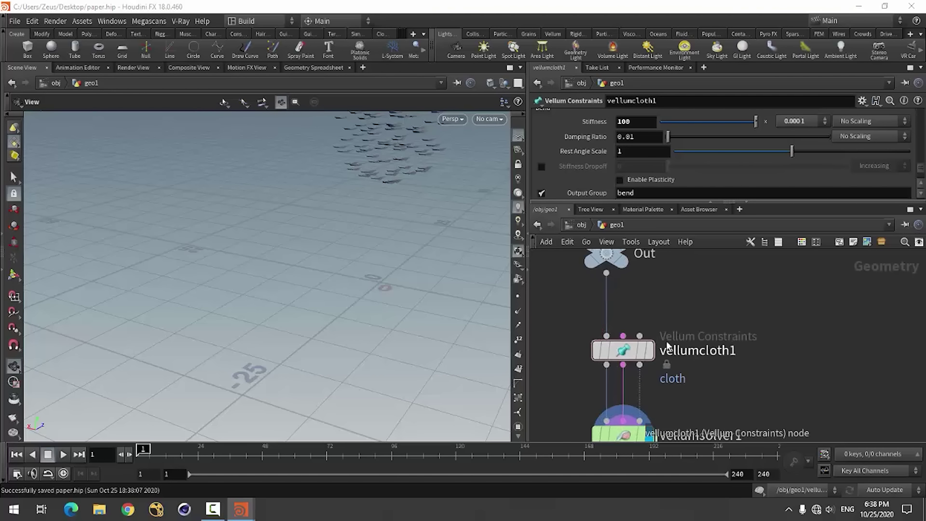
{"action": "scroll", "coordinate": [668, 346], "scroll_direction": "down", "scroll_amount": 2}
{"action": "scroll", "coordinate": [656, 360], "scroll_direction": "down", "scroll_amount": 2}
{"action": "key", "text": "Tab"}
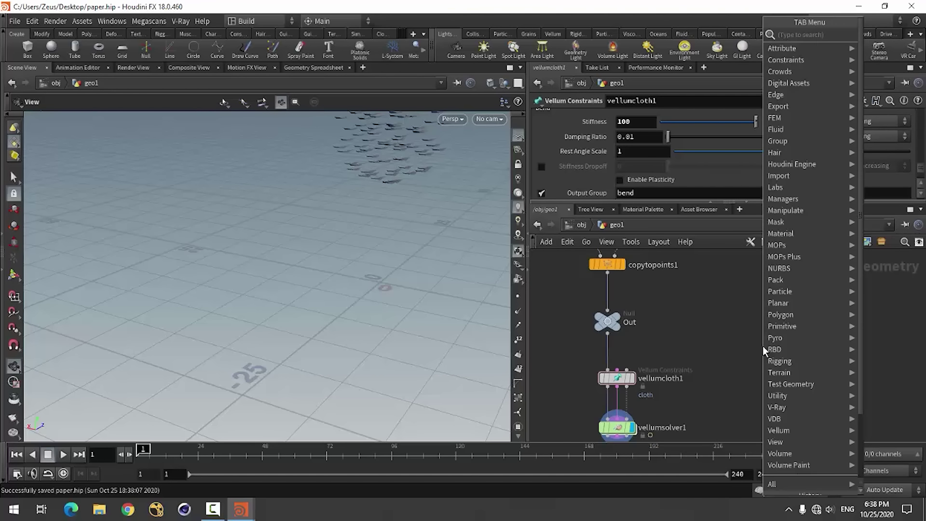
{"action": "type", "text": "test"}
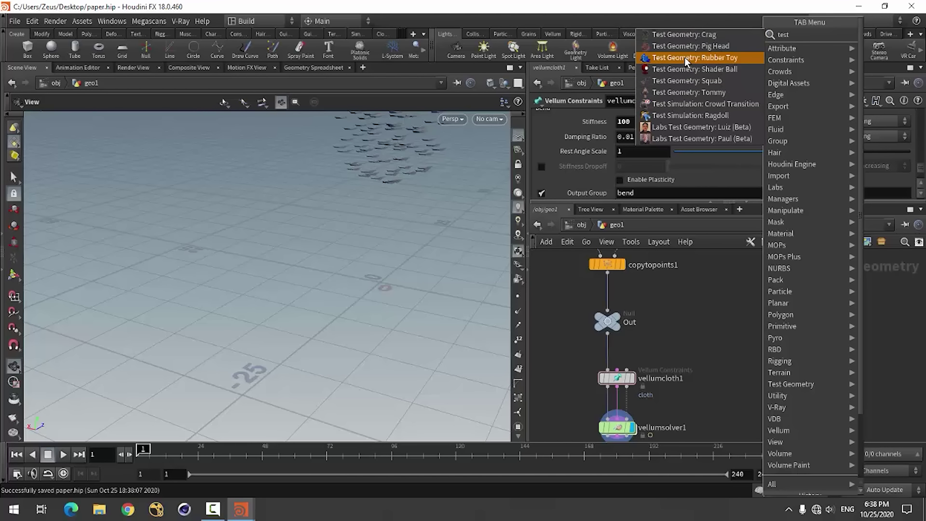
{"action": "left_click", "coordinate": [684, 57]}
{"action": "left_click", "coordinate": [721, 314]}
Step: Wire the Rubber Toy output into vellumcloth1's third input as collision geometry
{"action": "scroll", "coordinate": [703, 338], "scroll_direction": "up", "scroll_amount": 2}
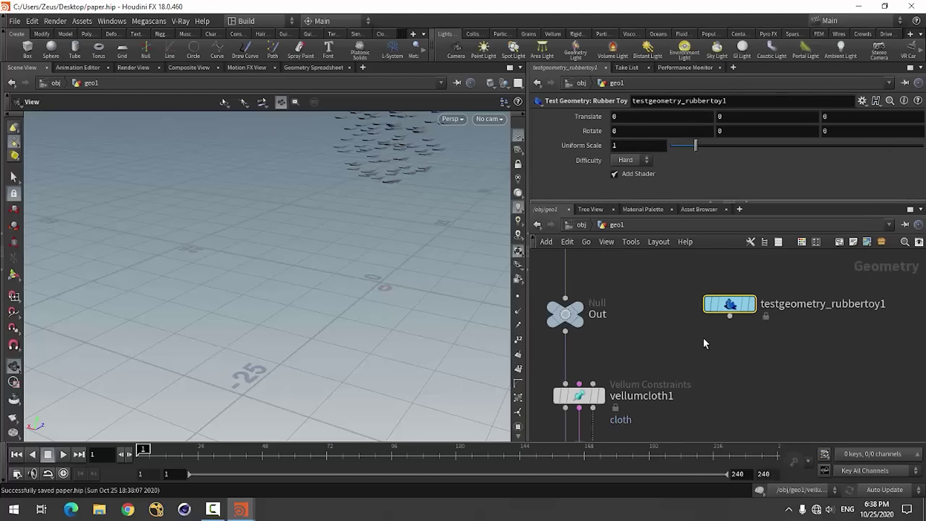
{"action": "left_click", "coordinate": [729, 316]}
{"action": "left_click", "coordinate": [601, 358]}
{"action": "left_click_drag", "start_coordinate": [310, 323], "coordinate": [348, 331]}
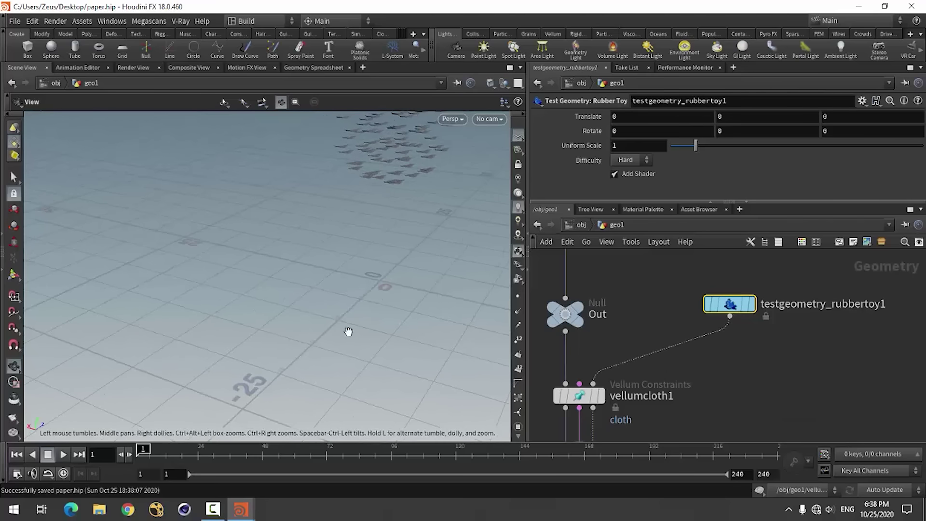
{"action": "scroll", "coordinate": [590, 349], "scroll_direction": "down", "scroll_amount": 3}
Step: Display the Vellum solver's collision geometry and orbit around the rubber toy
{"action": "left_click", "coordinate": [588, 414]}
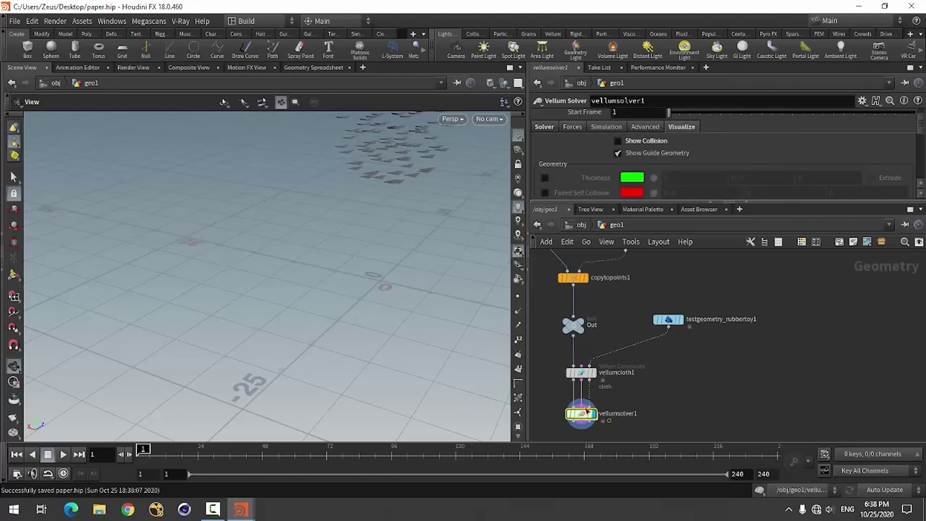
{"action": "left_click", "coordinate": [620, 141]}
{"action": "mouse_move", "coordinate": [368, 334]}
{"action": "left_mouse_down"}
{"action": "mouse_move", "coordinate": [383, 314]}
{"action": "mouse_move", "coordinate": [420, 295]}
{"action": "left_mouse_up"}
{"action": "scroll", "coordinate": [420, 295], "scroll_direction": "up", "scroll_amount": 5}
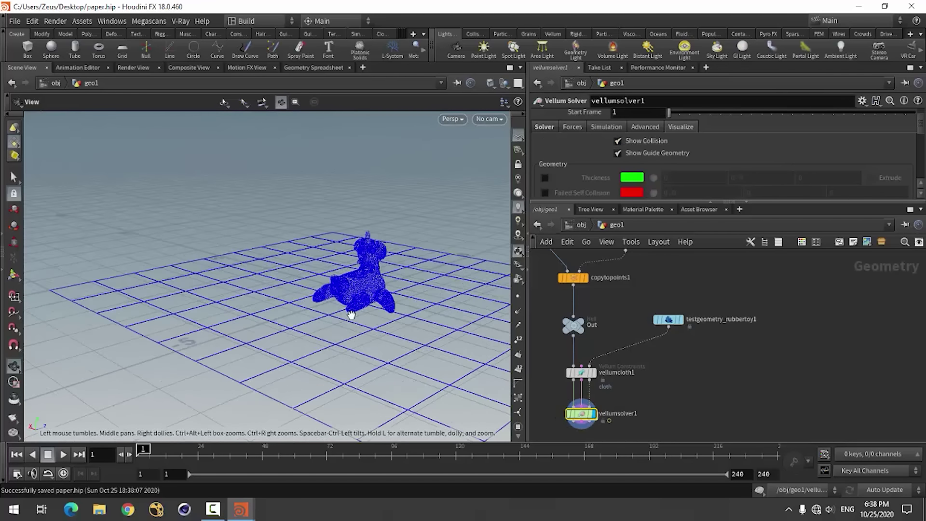
{"action": "left_click_drag", "start_coordinate": [351, 314], "coordinate": [288, 312]}
{"action": "scroll", "coordinate": [288, 313], "scroll_direction": "down", "scroll_amount": 5}
{"action": "left_click_drag", "start_coordinate": [244, 332], "coordinate": [270, 333]}
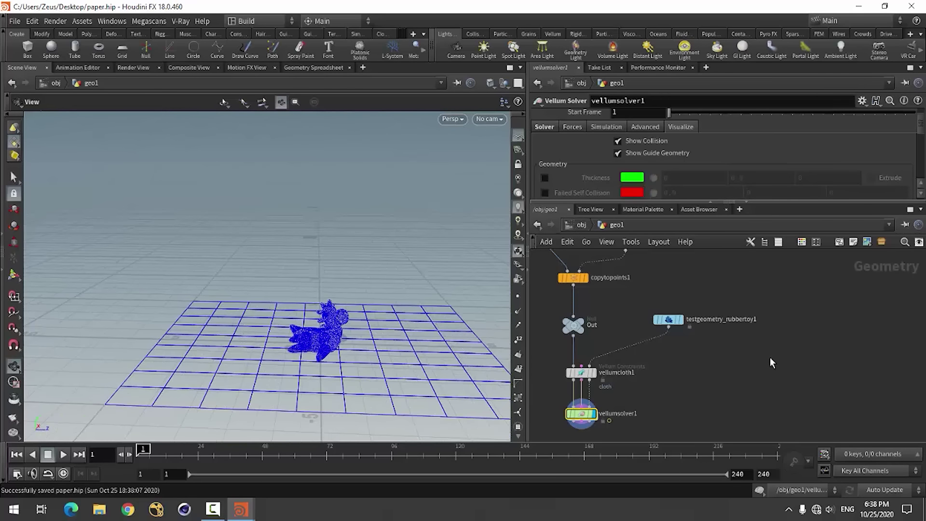
Step: Scale the rubber toy uniformly to 2, raise it to Y 0.8, and play the simulation
{"action": "left_click", "coordinate": [668, 321]}
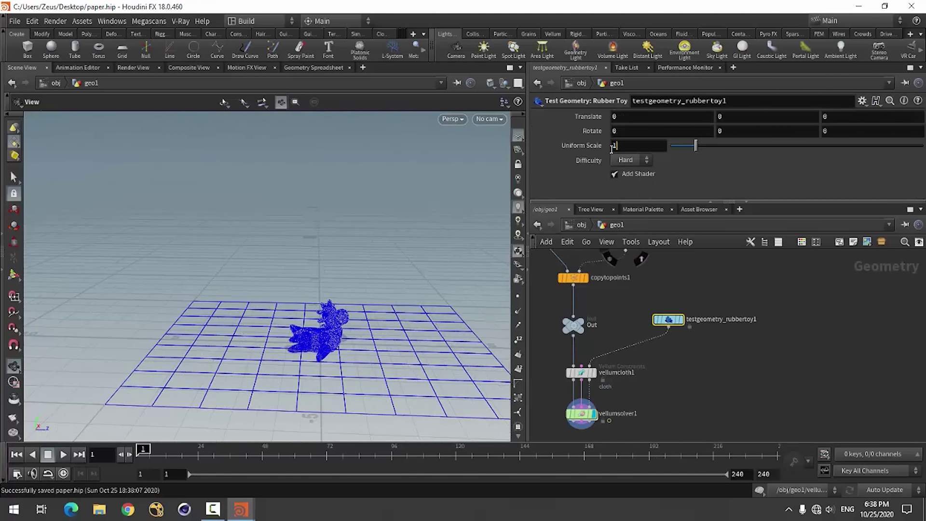
{"action": "type", "text": "2"}
{"action": "key", "text": "Return"}
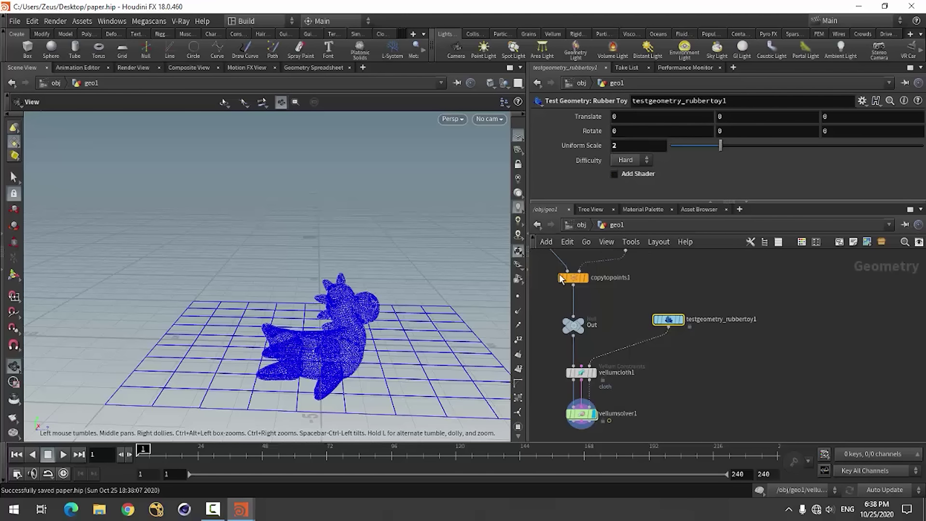
{"action": "left_click", "coordinate": [757, 117]}
{"action": "scroll", "coordinate": [756, 116], "scroll_direction": "up", "scroll_amount": 4}
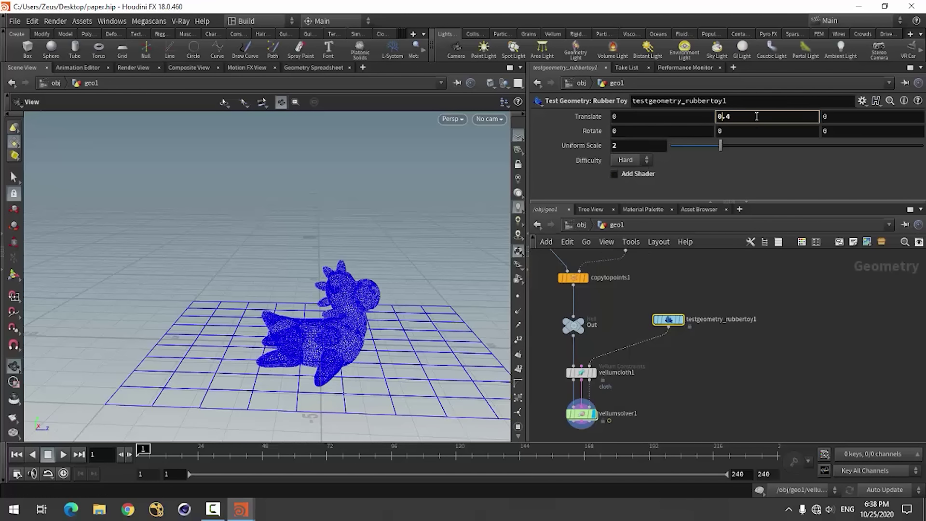
{"action": "scroll", "coordinate": [757, 116], "scroll_direction": "up", "scroll_amount": 3}
{"action": "scroll", "coordinate": [757, 116], "scroll_direction": "up", "scroll_amount": 1}
{"action": "mouse_move", "coordinate": [290, 338]}
{"action": "left_mouse_down"}
{"action": "mouse_move", "coordinate": [336, 310]}
{"action": "mouse_move", "coordinate": [279, 350]}
{"action": "mouse_move", "coordinate": [336, 349]}
{"action": "mouse_move", "coordinate": [299, 357]}
{"action": "left_mouse_up"}
{"action": "left_click", "coordinate": [63, 454]}
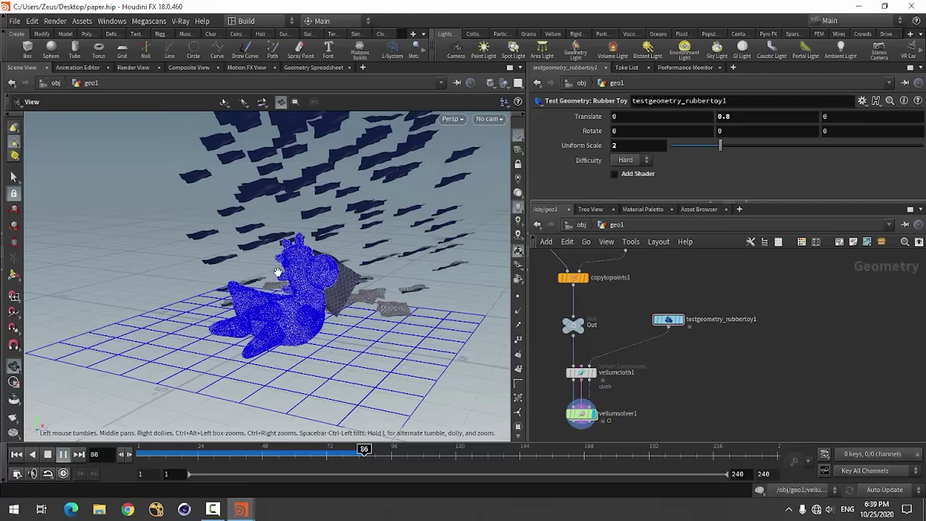
Step: Watch the paper pieces land around the enlarged toy, then stop and rewind to frame 1
{"action": "left_click_drag", "start_coordinate": [278, 272], "coordinate": [318, 312]}
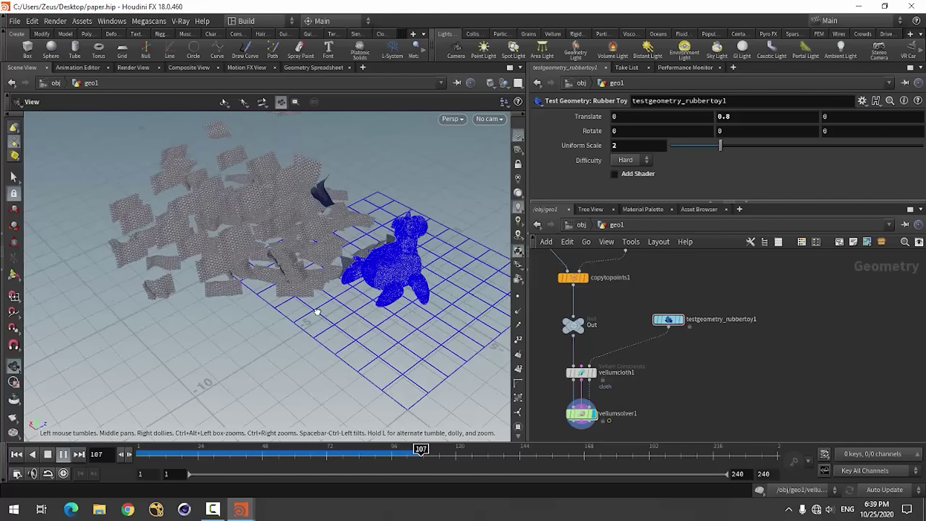
{"action": "mouse_move", "coordinate": [317, 312]}
{"action": "left_mouse_down"}
{"action": "mouse_move", "coordinate": [273, 344]}
{"action": "mouse_move", "coordinate": [292, 327]}
{"action": "left_mouse_up"}
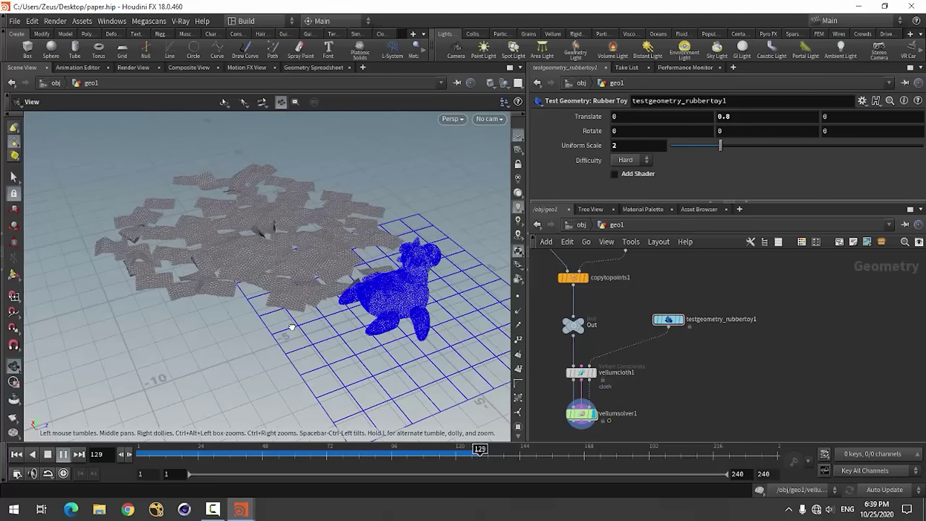
{"action": "left_click", "coordinate": [47, 455]}
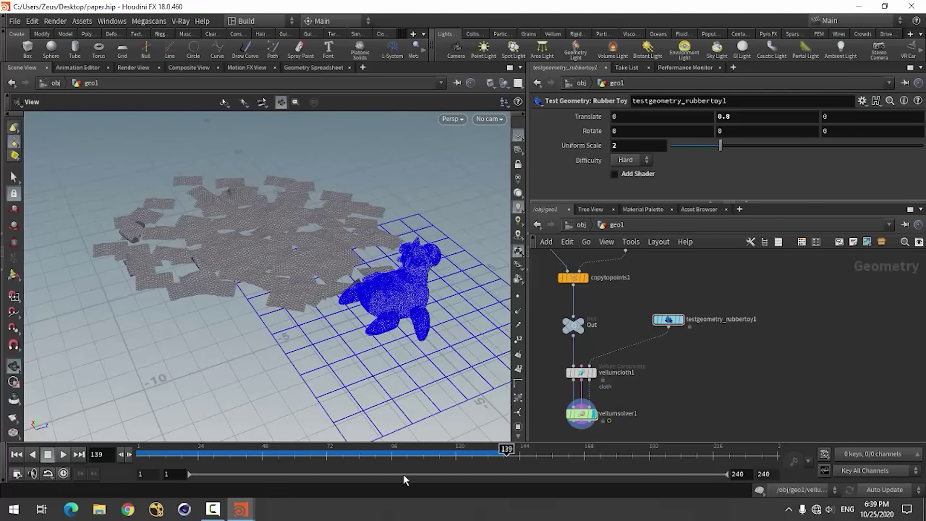
{"action": "left_click_drag", "start_coordinate": [507, 451], "coordinate": [281, 455]}
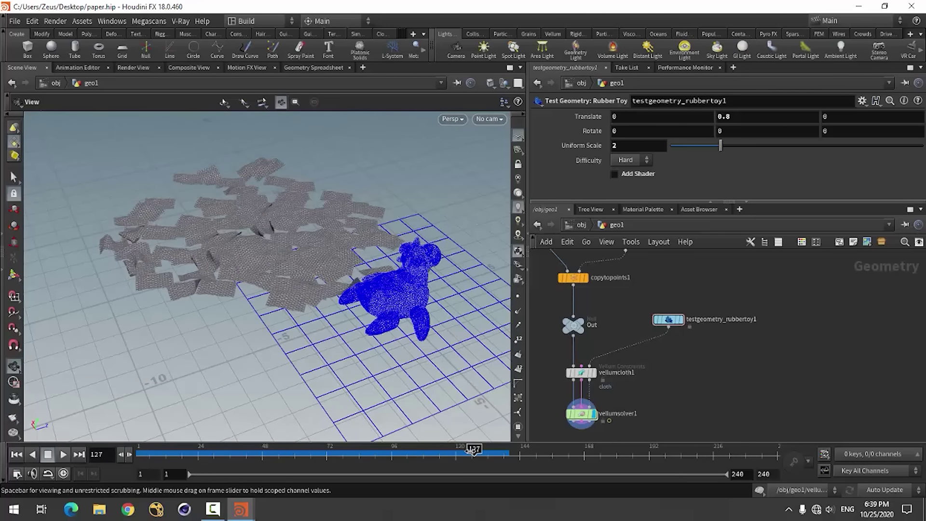
{"action": "left_click", "coordinate": [16, 454]}
Step: Add a POP Wind node inside vellumsolver1's forces network
{"action": "scroll", "coordinate": [601, 433], "scroll_direction": "up", "scroll_amount": 2}
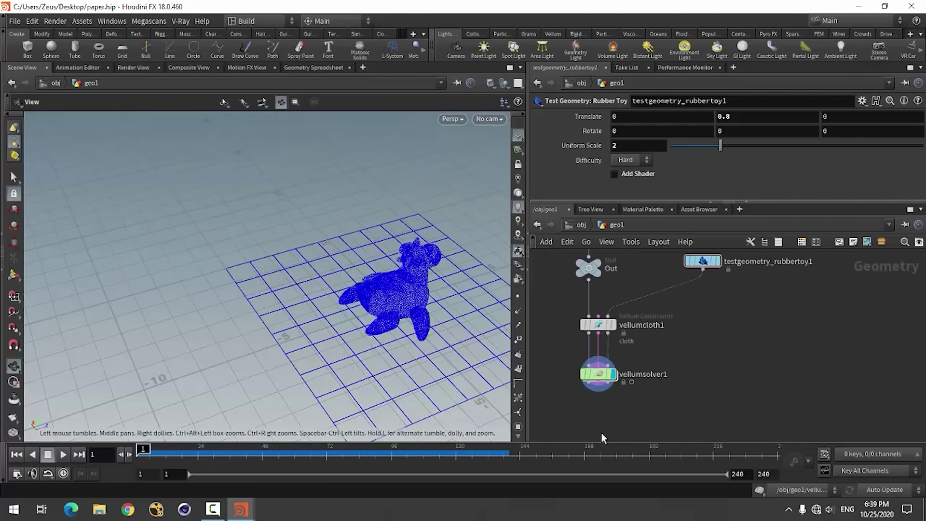
{"action": "scroll", "coordinate": [601, 433], "scroll_direction": "up", "scroll_amount": 2}
{"action": "left_click", "coordinate": [594, 348]}
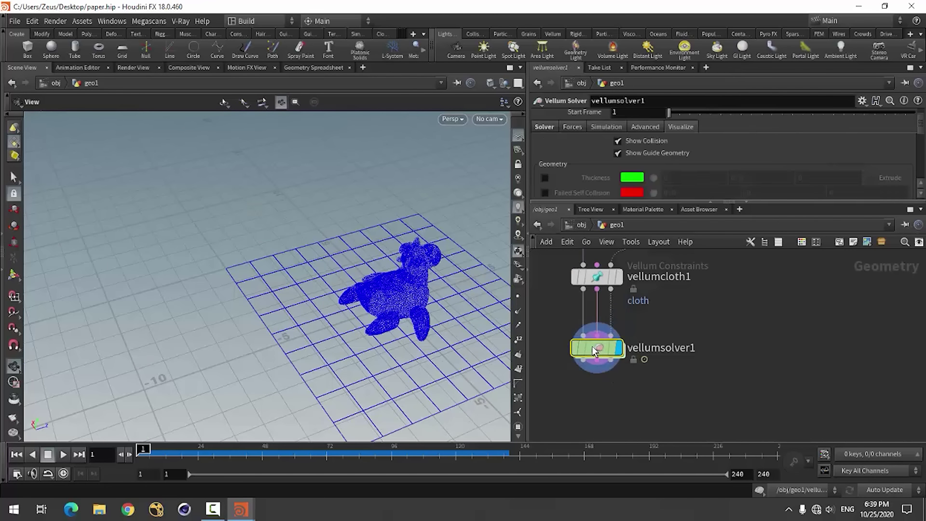
{"action": "double_click", "coordinate": [594, 348]}
{"action": "key", "text": "Tab"}
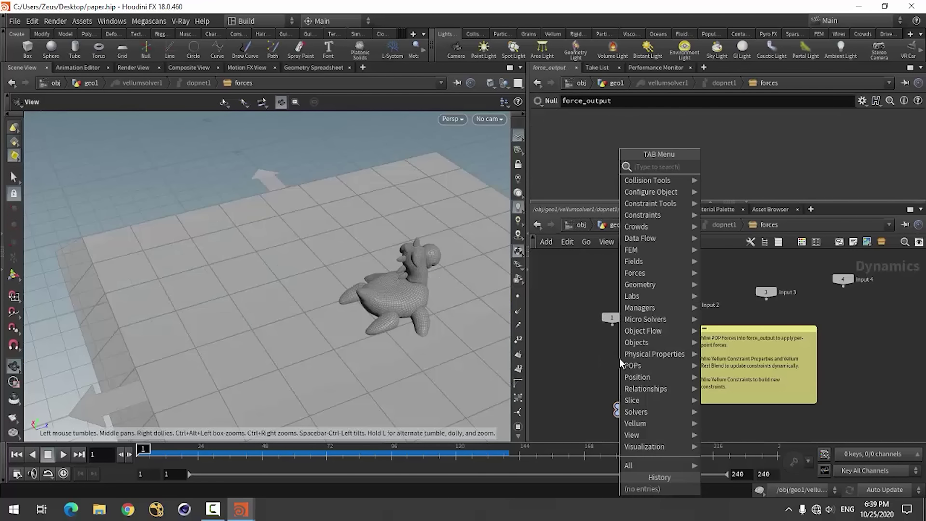
{"action": "type", "text": "pop"}
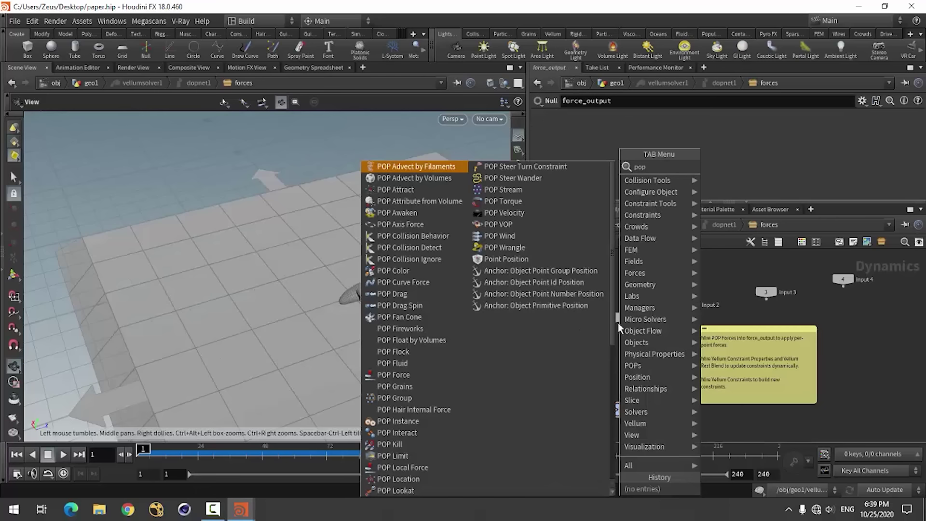
{"action": "left_click", "coordinate": [501, 248]}
{"action": "left_click", "coordinate": [622, 362]}
Step: Wire popwind1 into force_output, set its noise Amplitude to 2, and return to geo1
{"action": "scroll", "coordinate": [627, 410], "scroll_direction": "up", "scroll_amount": 4}
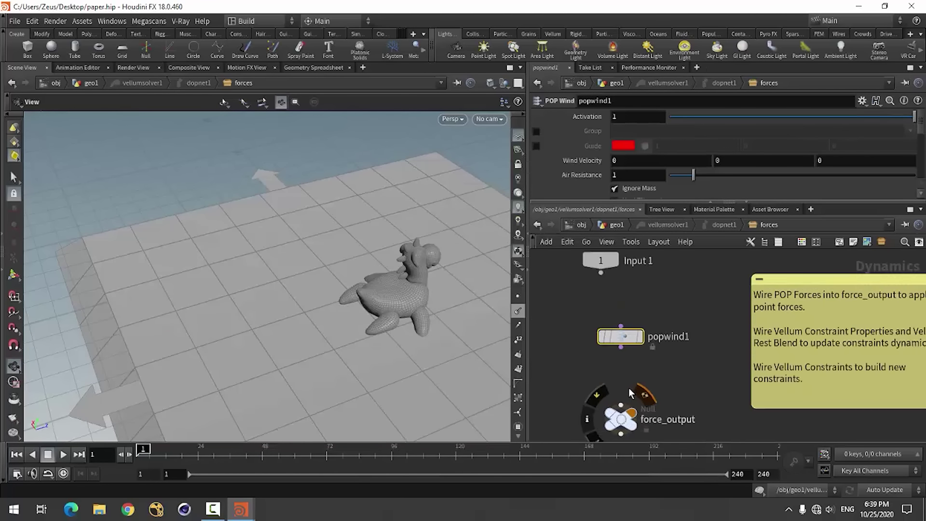
{"action": "left_click", "coordinate": [620, 340]}
{"action": "left_click", "coordinate": [625, 424]}
{"action": "scroll", "coordinate": [682, 366], "scroll_direction": "up", "scroll_amount": 1}
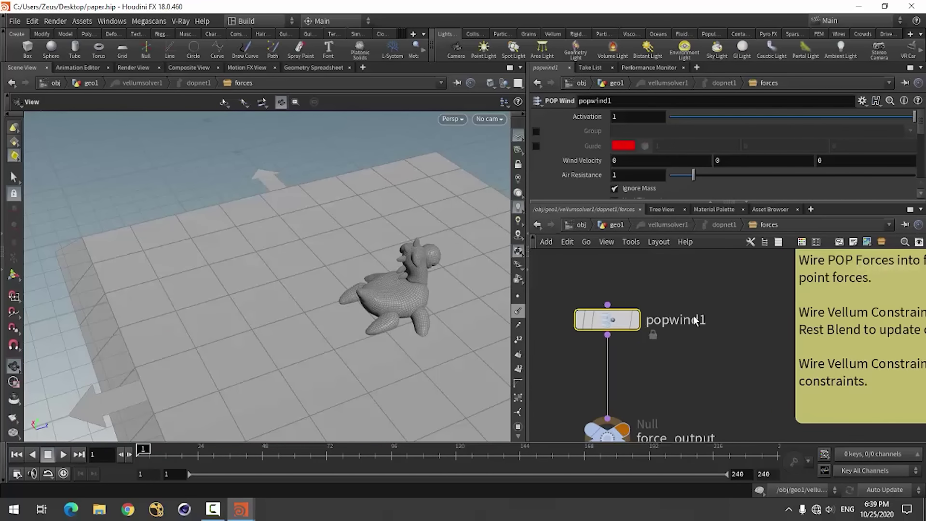
{"action": "left_click_drag", "start_coordinate": [712, 209], "coordinate": [712, 265]}
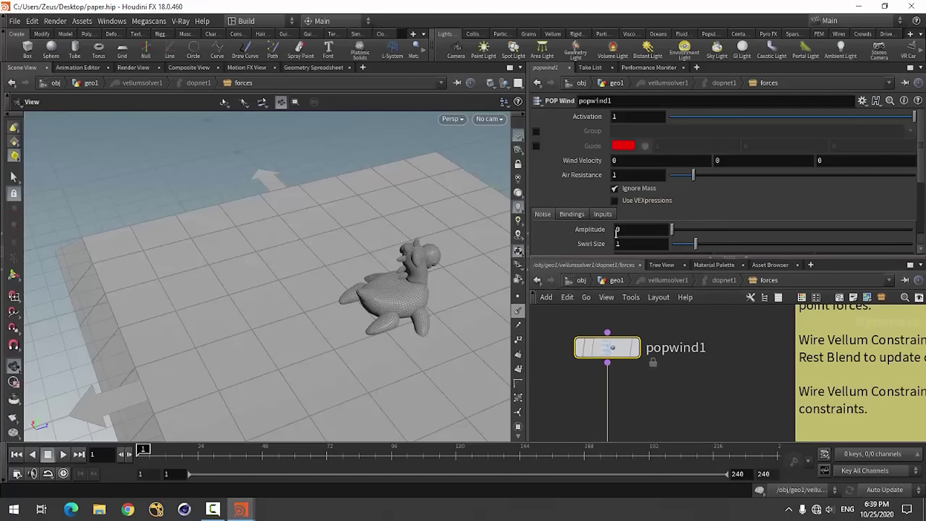
{"action": "type", "text": "2"}
{"action": "key", "text": "Return"}
{"action": "left_click", "coordinate": [537, 280]}
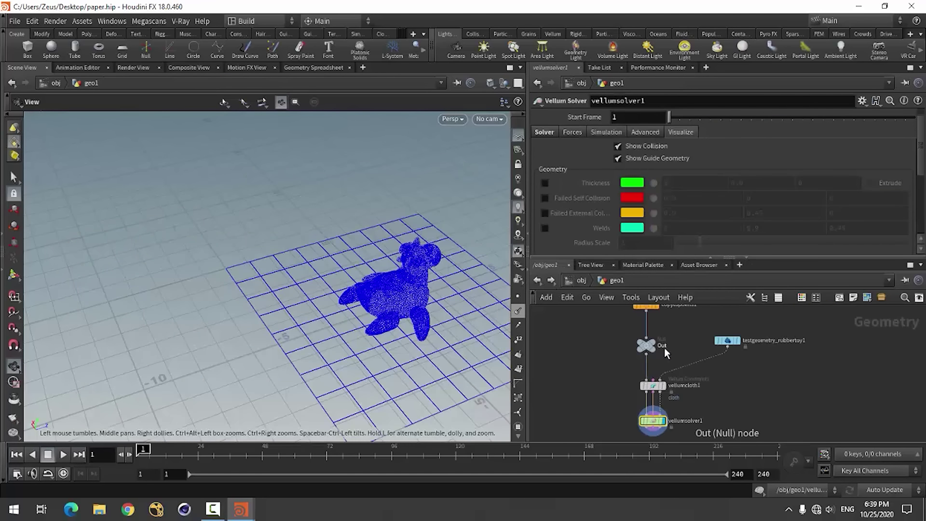
Step: Set vellumsolver1's Gravity Y to -2 and pull the view back from the toy
{"action": "left_click", "coordinate": [605, 135]}
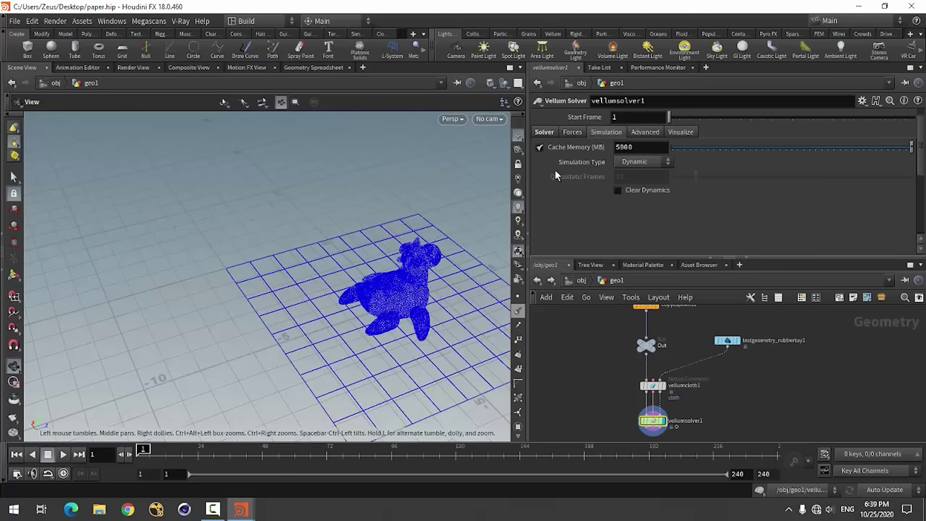
{"action": "left_click", "coordinate": [573, 133]}
{"action": "left_click", "coordinate": [769, 148]}
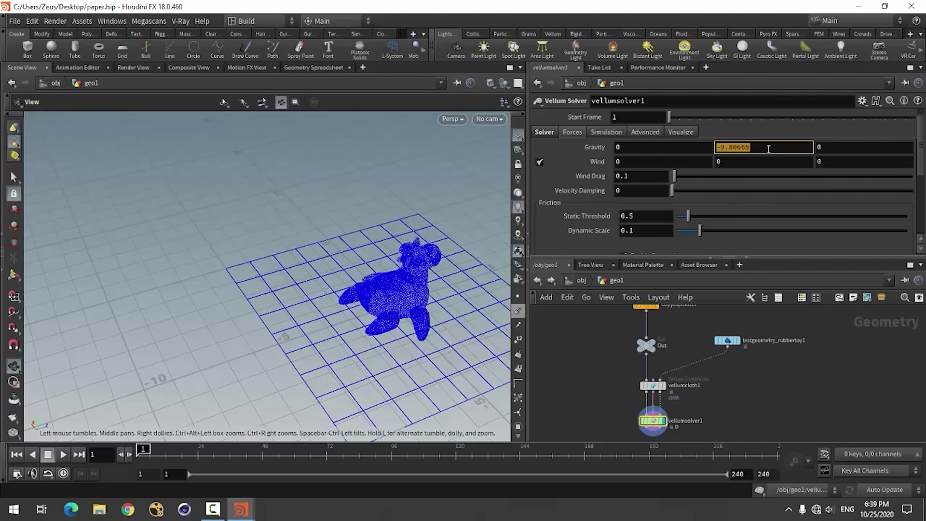
{"action": "type", "text": "-2"}
{"action": "key", "text": "Return"}
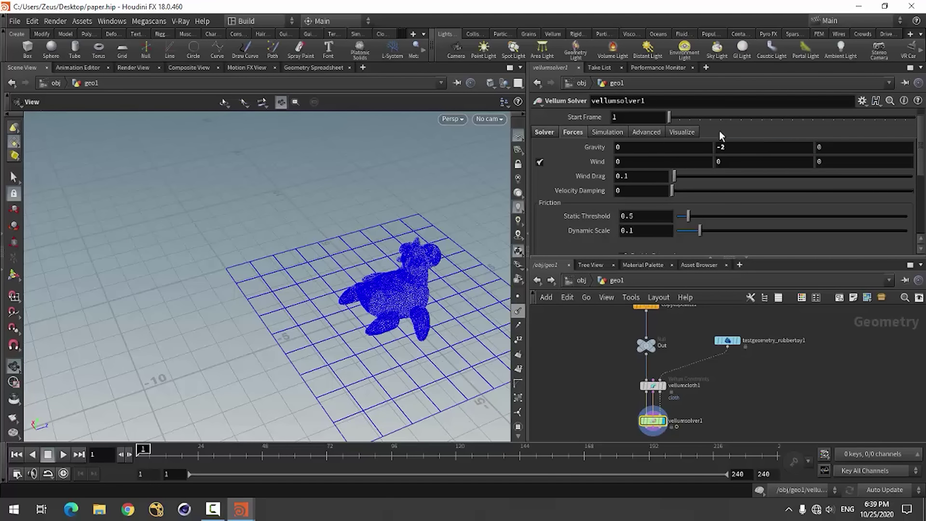
{"action": "left_click_drag", "start_coordinate": [322, 283], "coordinate": [344, 386]}
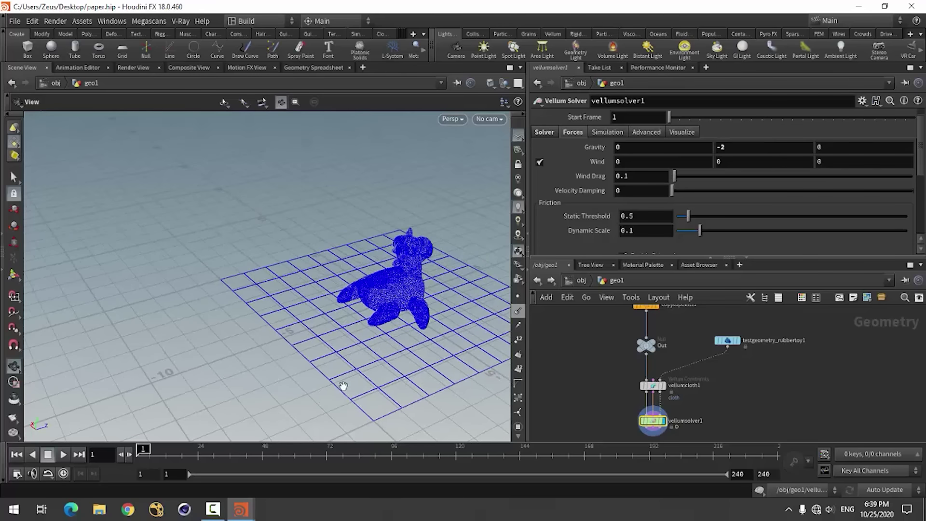
{"action": "right_click_drag", "start_coordinate": [393, 282], "coordinate": [264, 355]}
{"action": "mouse_move", "coordinate": [316, 321]}
{"action": "left_mouse_down"}
{"action": "mouse_move", "coordinate": [386, 293]}
{"action": "mouse_move", "coordinate": [309, 337]}
{"action": "mouse_move", "coordinate": [298, 367]}
{"action": "left_mouse_up"}
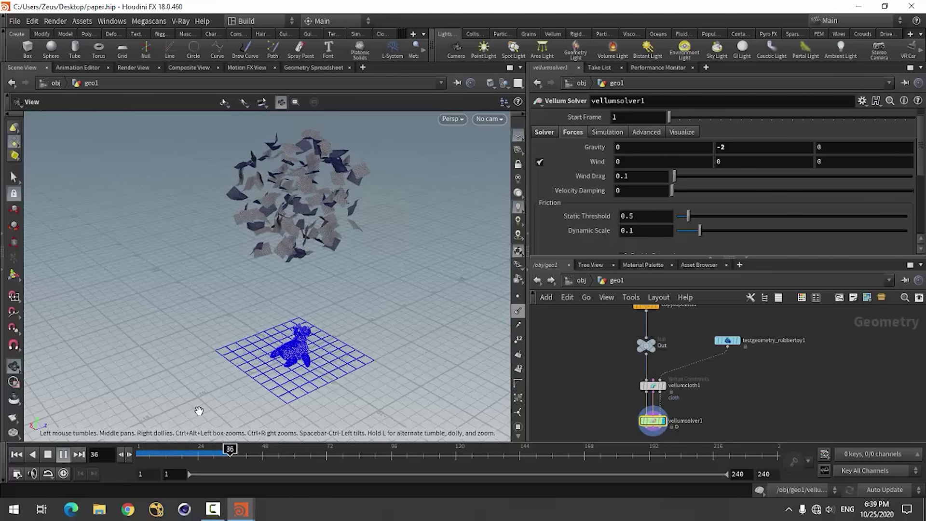
Step: Watch the papers swirl in the wind during playback, then stop and rewind to frame 1
{"action": "mouse_move", "coordinate": [245, 328]}
{"action": "left_mouse_down"}
{"action": "mouse_move", "coordinate": [281, 286]}
{"action": "mouse_move", "coordinate": [385, 262]}
{"action": "mouse_move", "coordinate": [234, 321]}
{"action": "mouse_move", "coordinate": [277, 319]}
{"action": "mouse_move", "coordinate": [244, 314]}
{"action": "left_mouse_up"}
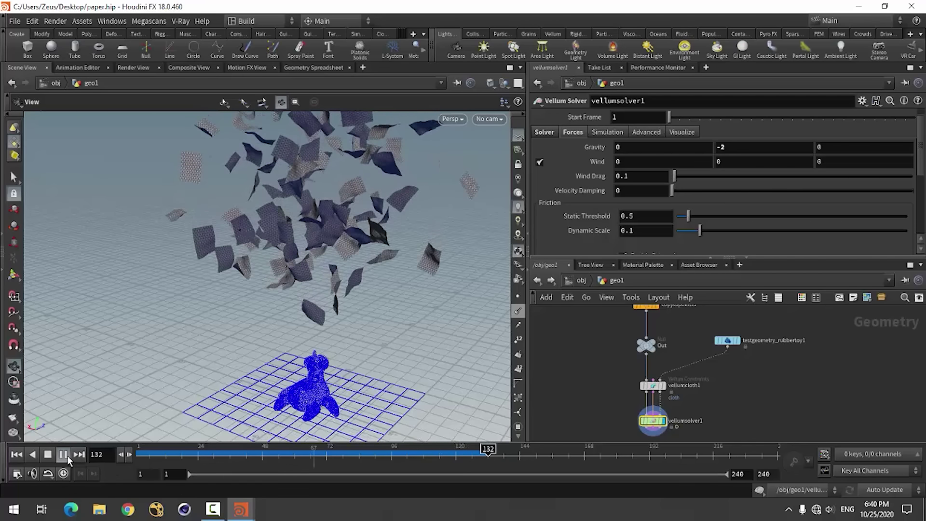
{"action": "left_click", "coordinate": [48, 454]}
{"action": "left_click_drag", "start_coordinate": [502, 453], "coordinate": [227, 449]}
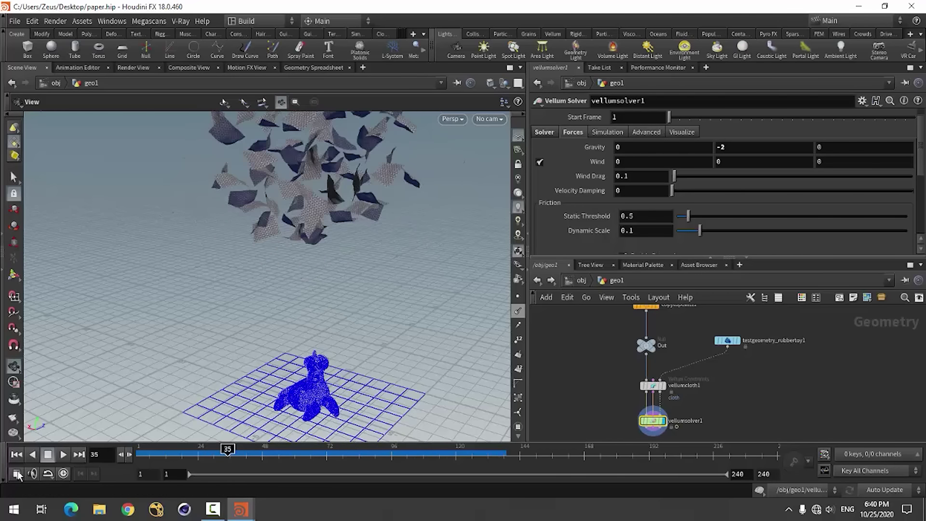
{"action": "left_click", "coordinate": [16, 454]}
{"action": "scroll", "coordinate": [646, 414], "scroll_direction": "up", "scroll_amount": 2}
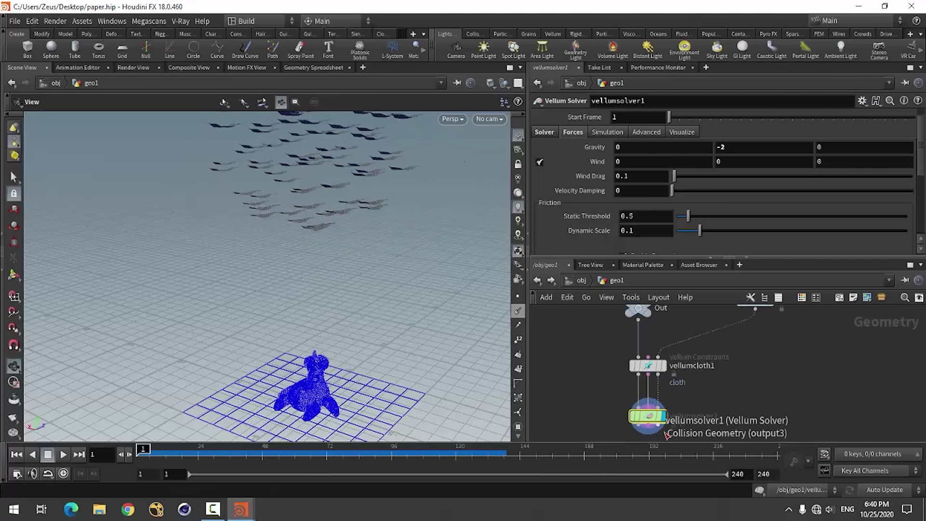
{"action": "scroll", "coordinate": [644, 410], "scroll_direction": "up", "scroll_amount": 2}
Step: Insert a POP Axis Force below popwind1 in the solver's forces network
{"action": "double_click", "coordinate": [644, 410]}
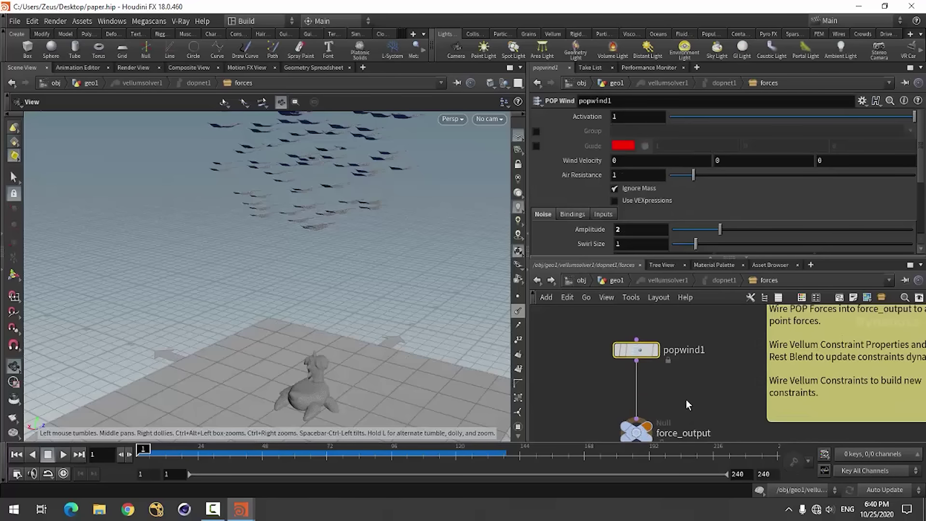
{"action": "key", "text": "Tab"}
{"action": "type", "text": "pop"}
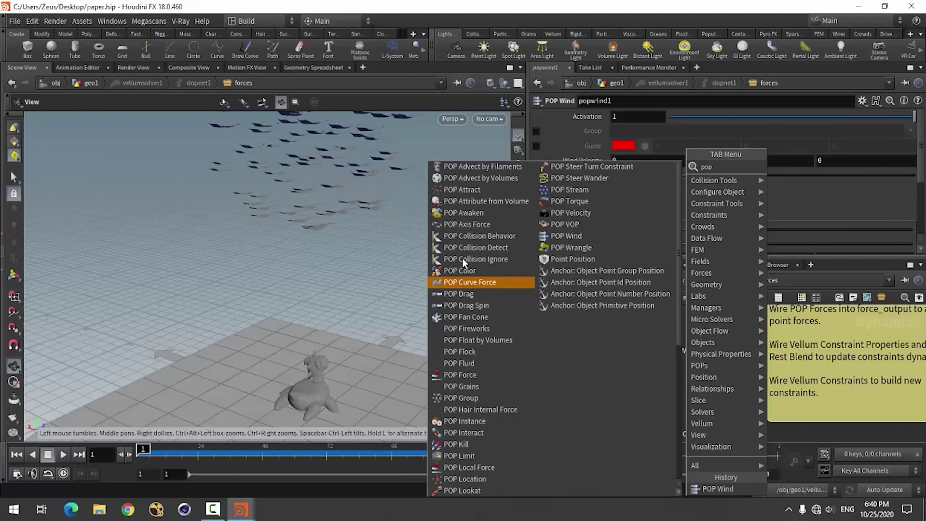
{"action": "left_click", "coordinate": [467, 228]}
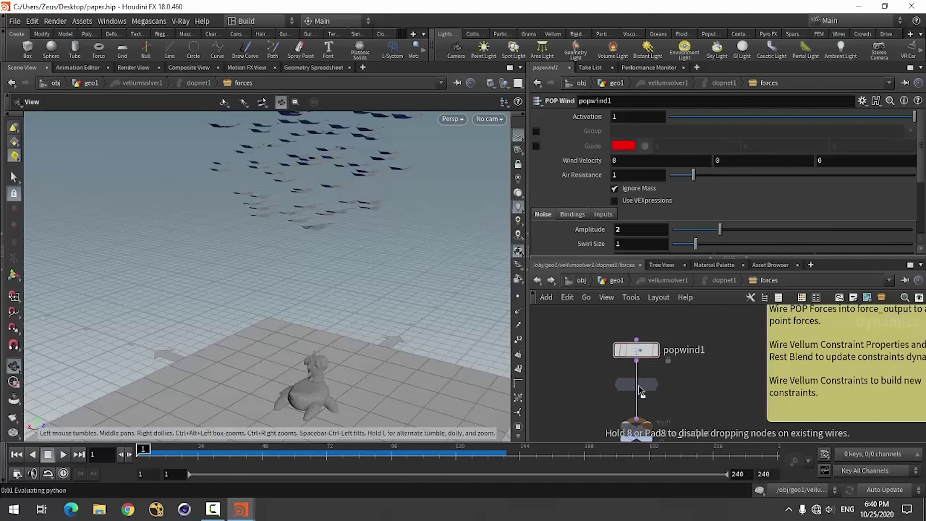
{"action": "left_click", "coordinate": [638, 385]}
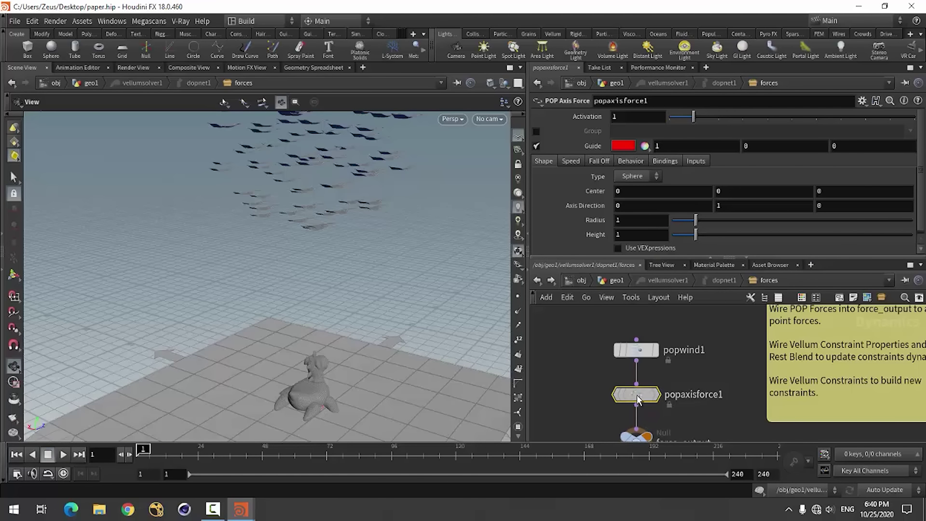
Step: Enlarge the axis force radius and set its height to 30
{"action": "scroll", "coordinate": [594, 235], "scroll_direction": "down", "scroll_amount": 1}
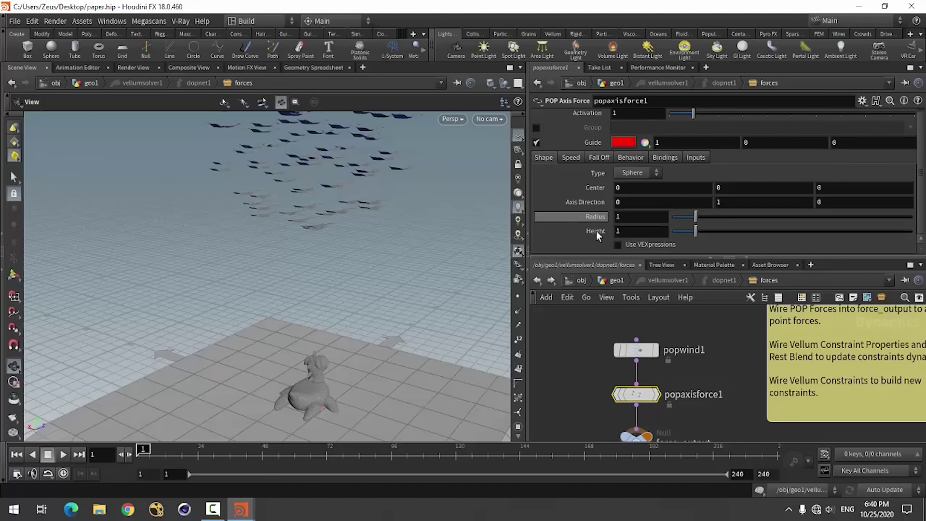
{"action": "left_click_drag", "start_coordinate": [697, 217], "coordinate": [911, 219]}
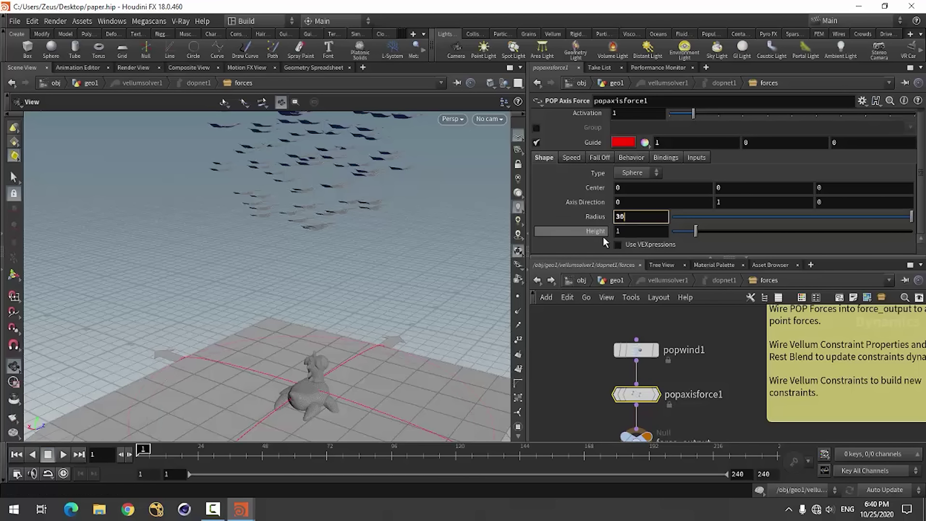
{"action": "double_click", "coordinate": [621, 231]}
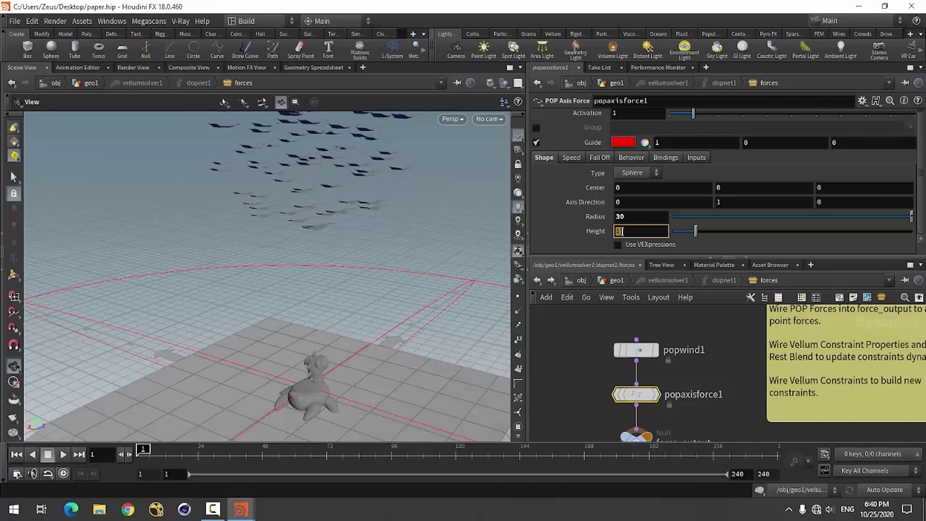
{"action": "type", "text": "3"}
{"action": "key", "text": "Return"}
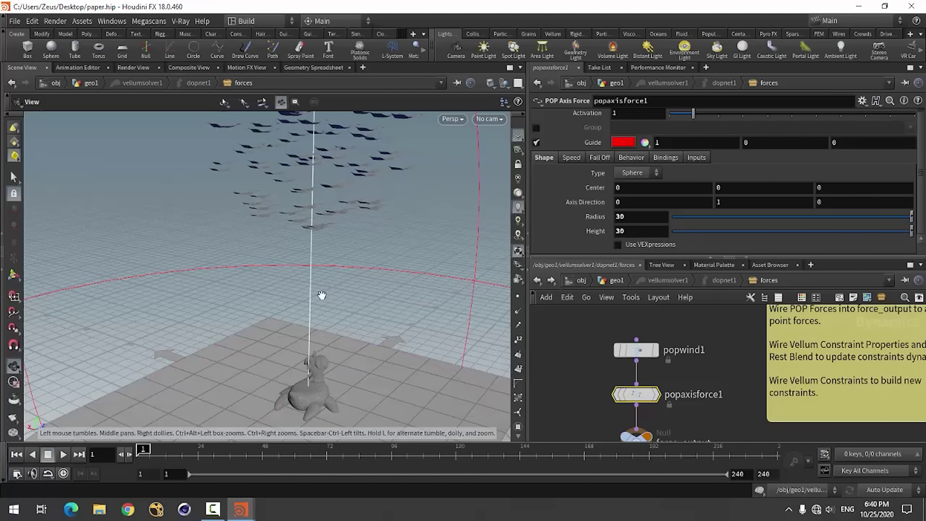
{"action": "left_click_drag", "start_coordinate": [289, 254], "coordinate": [316, 253]}
{"action": "scroll", "coordinate": [252, 321], "scroll_direction": "down", "scroll_amount": 5}
{"action": "left_click_drag", "start_coordinate": [252, 320], "coordinate": [217, 335]}
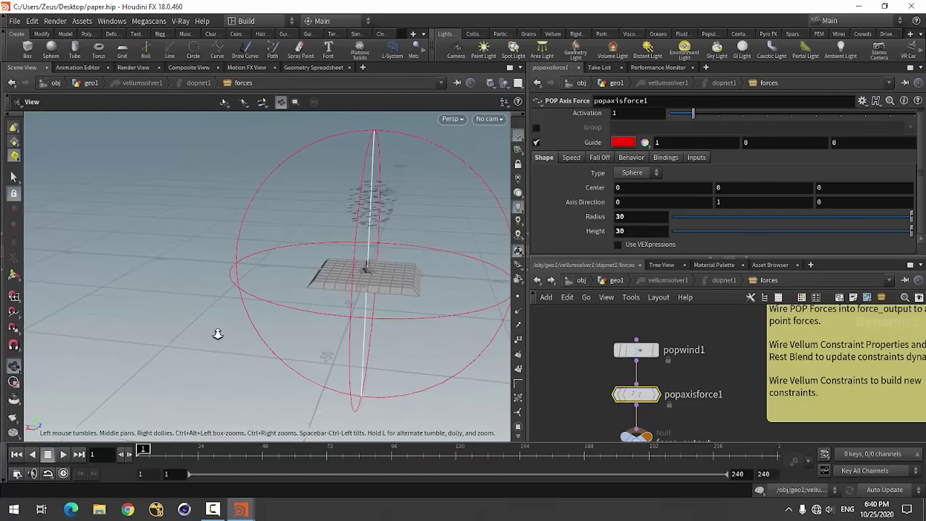
{"action": "scroll", "coordinate": [487, 281], "scroll_direction": "up", "scroll_amount": 5}
Step: Set the axis force's Orbit Speed to 0.1
{"action": "left_click", "coordinate": [574, 158]}
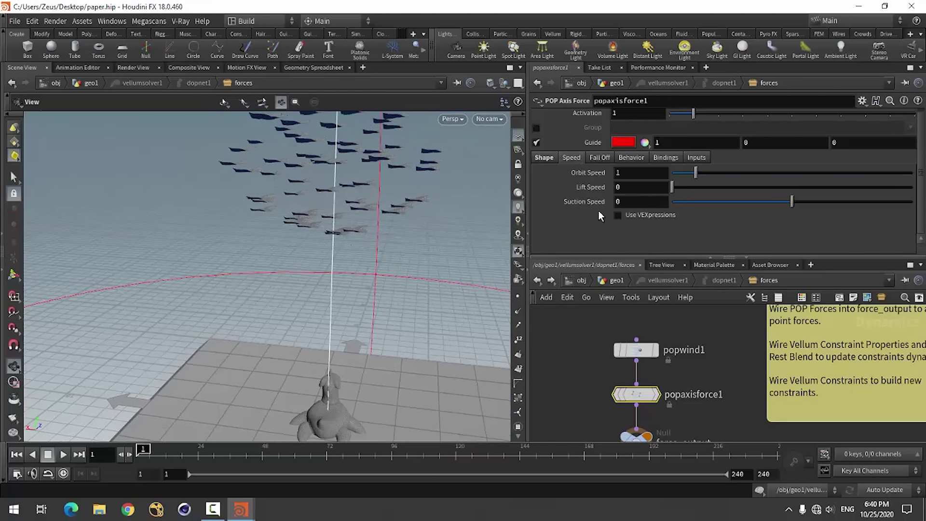
{"action": "left_click", "coordinate": [621, 172]}
{"action": "type", "text": ".1"}
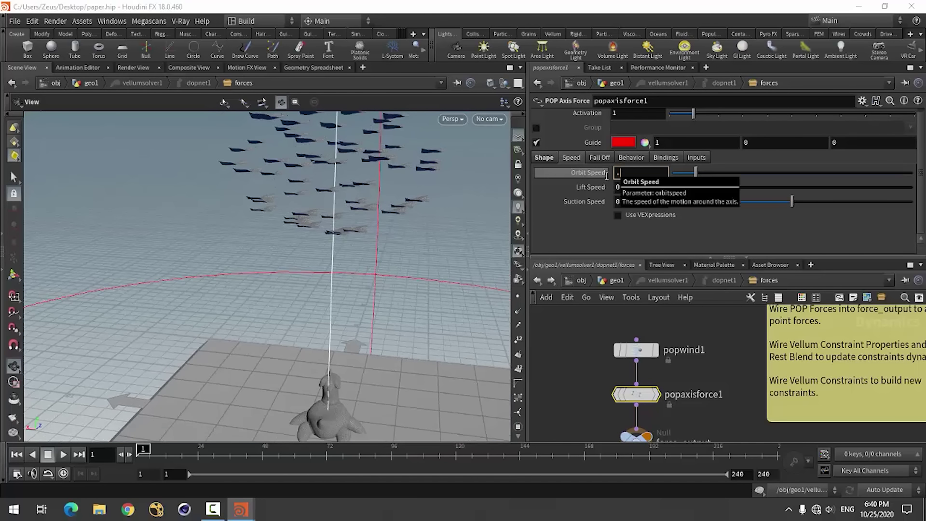
{"action": "key", "text": "Return"}
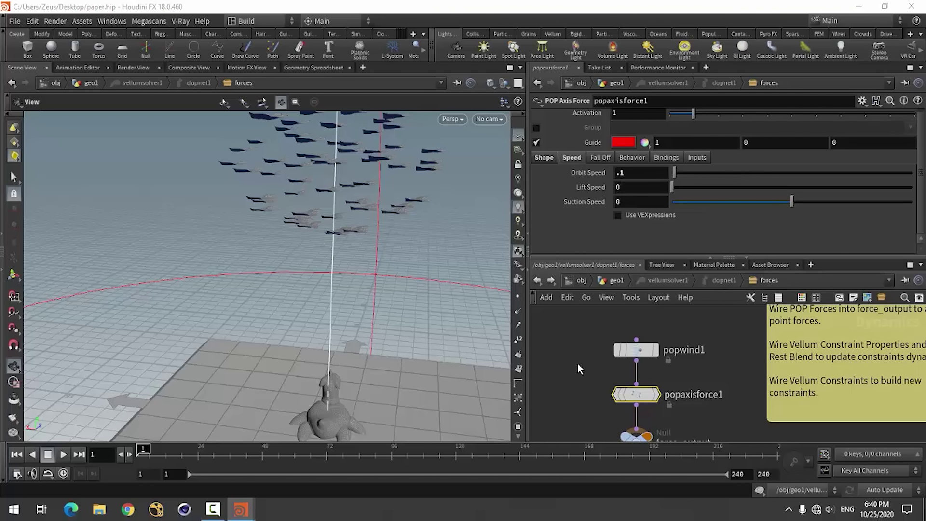
Step: Preview the slower swirl, rewind to frame 1, and search for POP nodes near force_output
{"action": "left_click", "coordinate": [61, 456]}
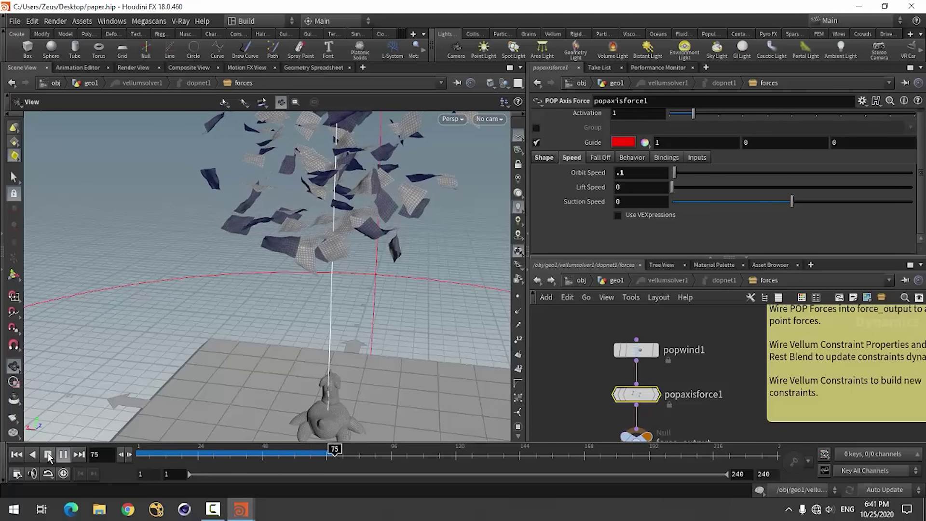
{"action": "left_click", "coordinate": [49, 455]}
{"action": "left_click", "coordinate": [15, 455]}
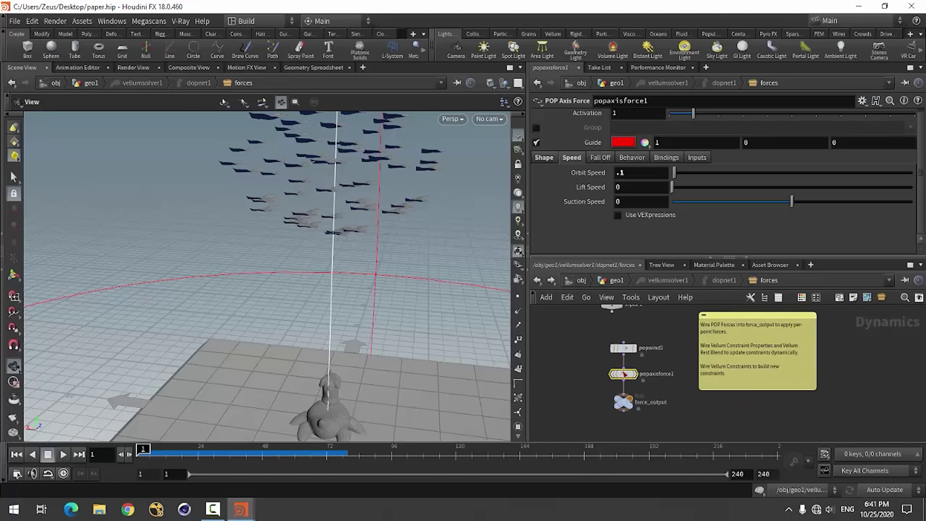
{"action": "middle_click_drag", "start_coordinate": [642, 425], "coordinate": [616, 378]}
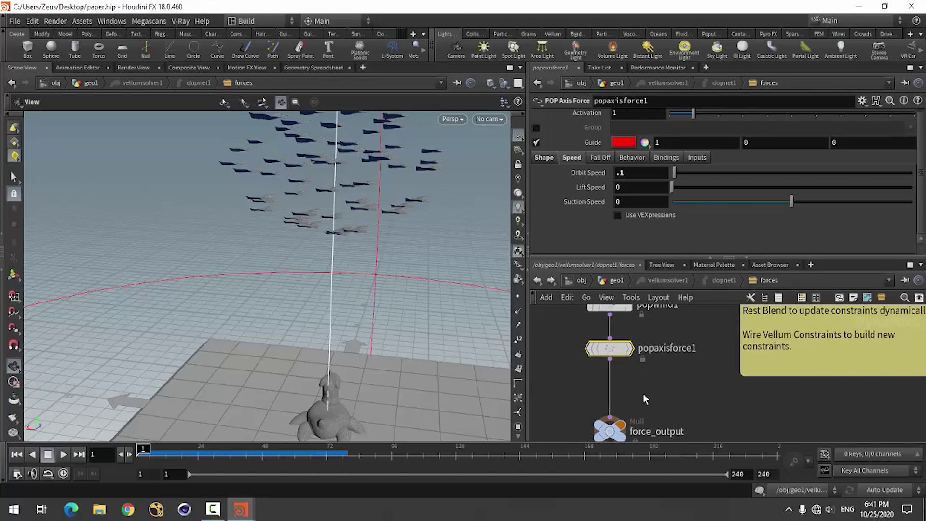
{"action": "key", "text": "Tab"}
{"action": "type", "text": "pop"}
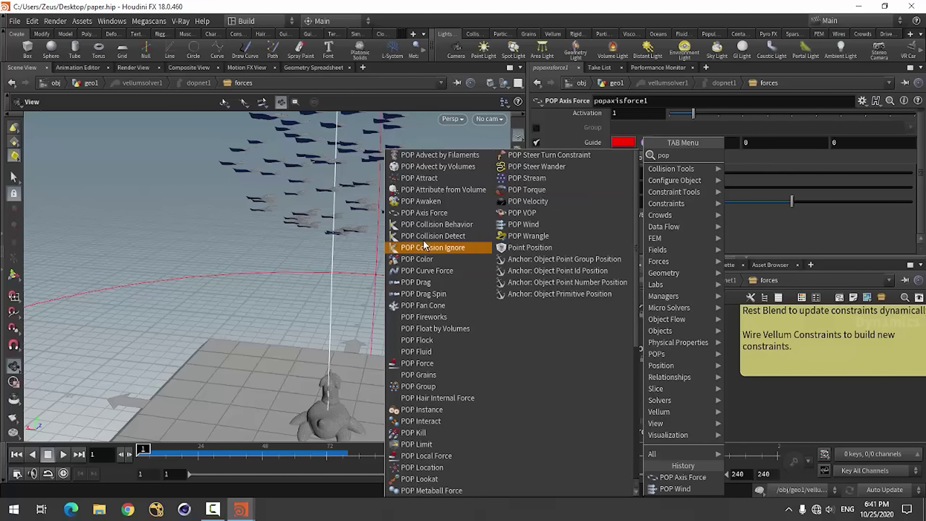
Step: Place a POP Attract node below popaxisforce1
{"action": "scroll", "coordinate": [436, 353], "scroll_direction": "down", "scroll_amount": 2}
{"action": "scroll", "coordinate": [436, 353], "scroll_direction": "down", "scroll_amount": 3}
{"action": "scroll", "coordinate": [436, 353], "scroll_direction": "up", "scroll_amount": 2}
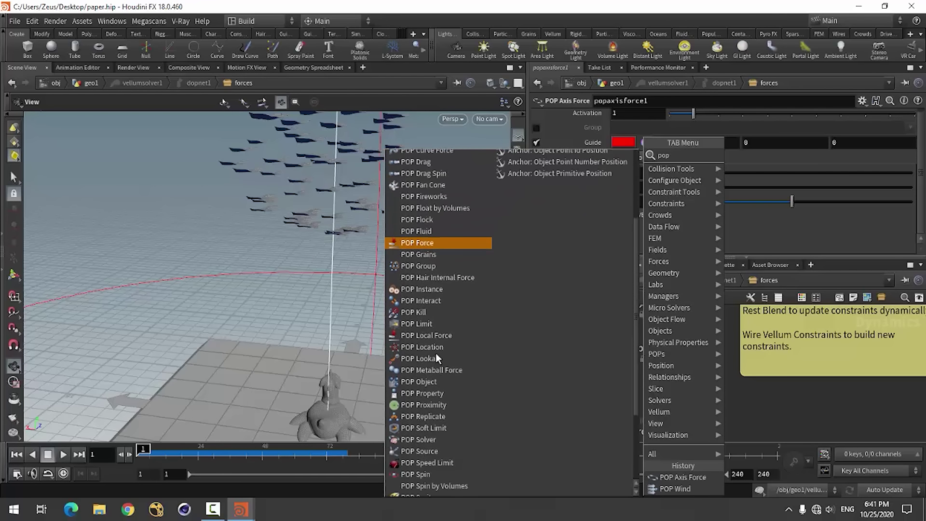
{"action": "scroll", "coordinate": [435, 353], "scroll_direction": "up", "scroll_amount": 3}
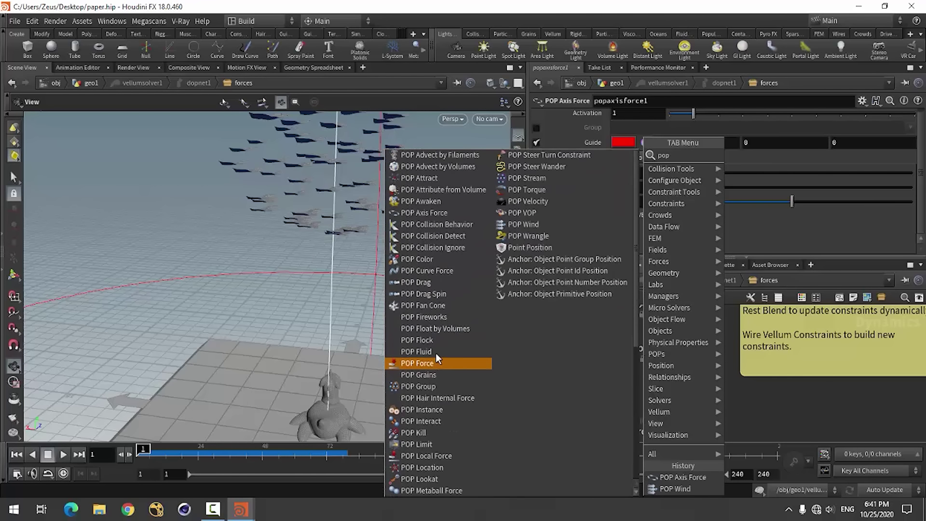
{"action": "left_click", "coordinate": [419, 178]}
{"action": "left_click", "coordinate": [610, 393]}
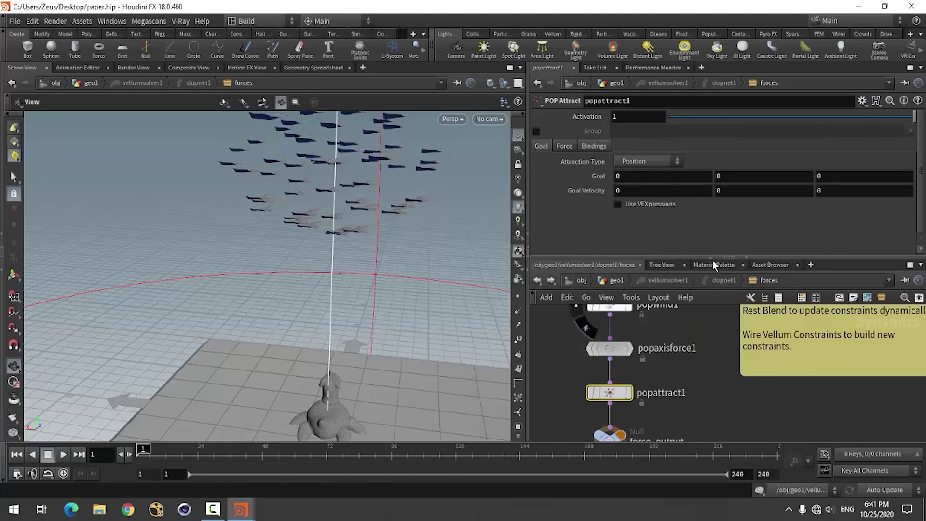
{"action": "left_click_drag", "start_coordinate": [713, 258], "coordinate": [713, 285]}
Step: Set popattract1's goal geometry to testgeometry_rubbertoy1
{"action": "left_click", "coordinate": [564, 146]}
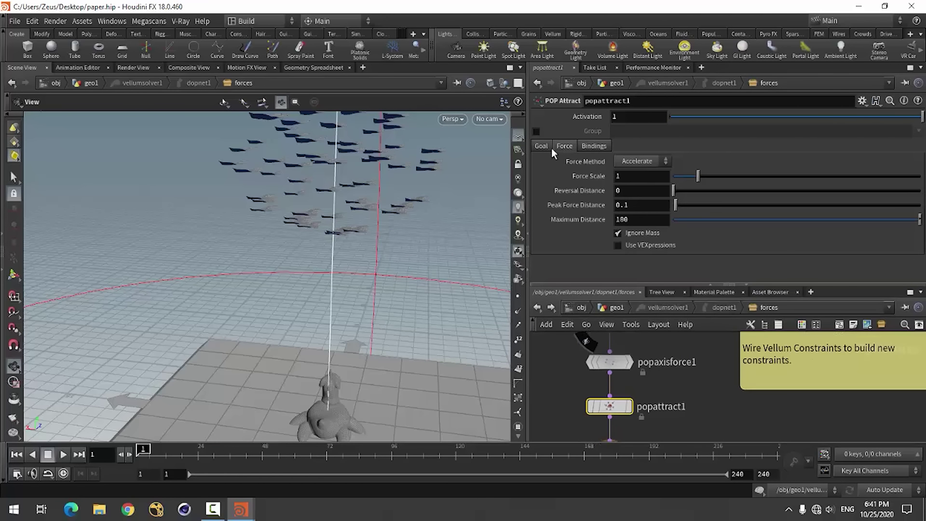
{"action": "left_click", "coordinate": [649, 161]}
{"action": "left_click", "coordinate": [640, 208]}
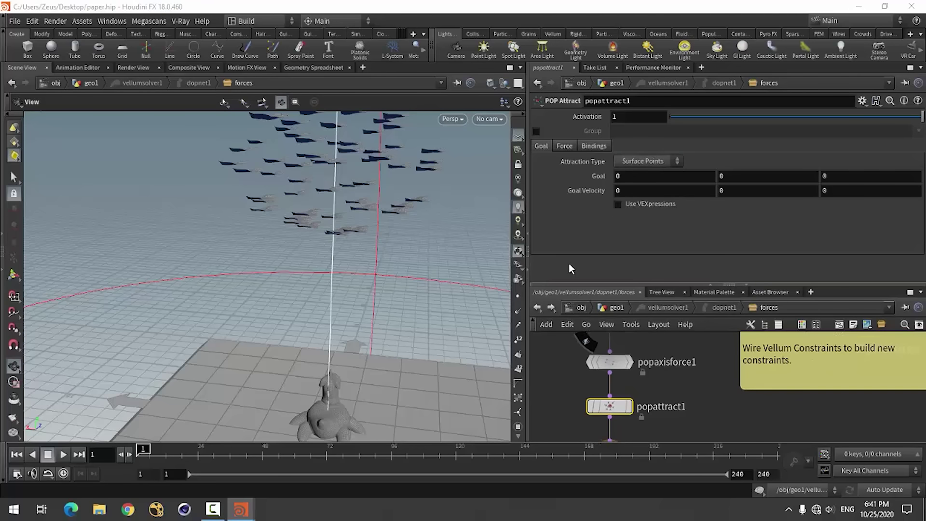
{"action": "left_click", "coordinate": [633, 206]}
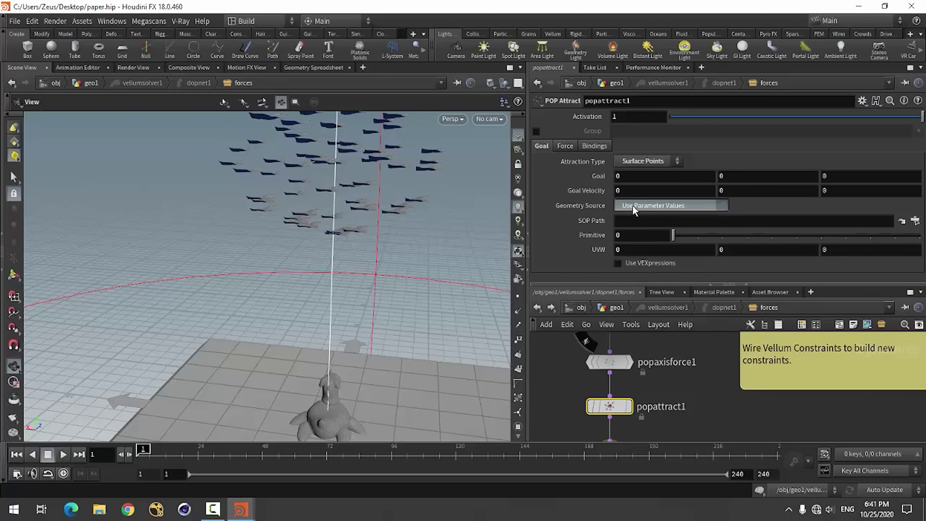
{"action": "left_click", "coordinate": [915, 220]}
{"action": "scroll", "coordinate": [806, 211], "scroll_direction": "up", "scroll_amount": 5}
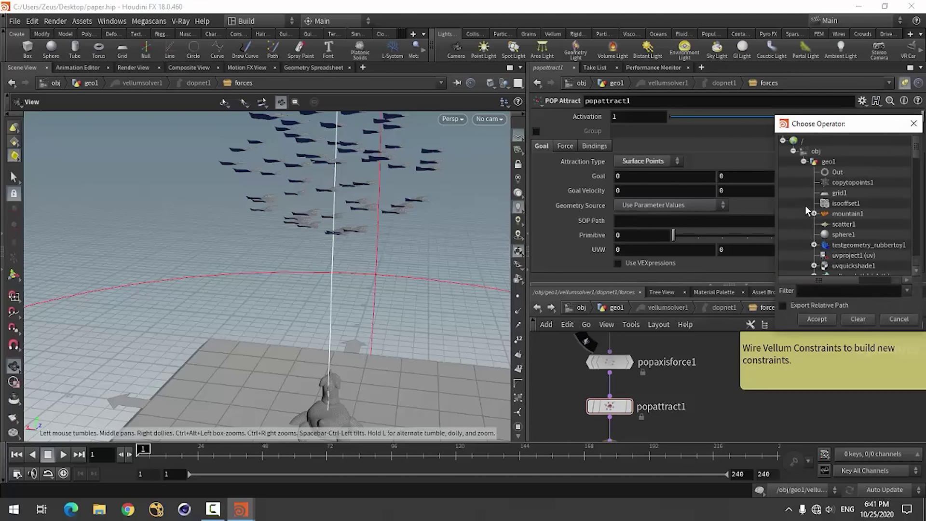
{"action": "left_click", "coordinate": [847, 245]}
{"action": "left_click", "coordinate": [817, 319]}
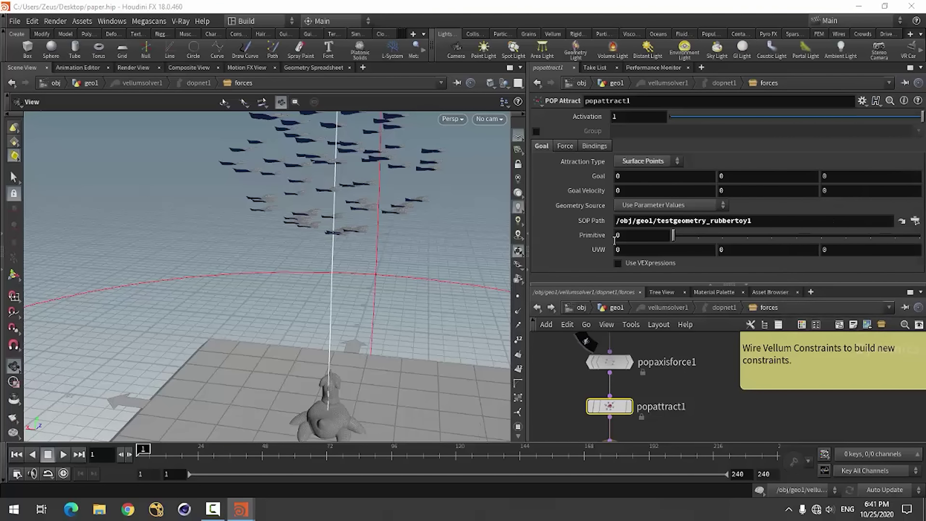
{"action": "left_click", "coordinate": [637, 206]}
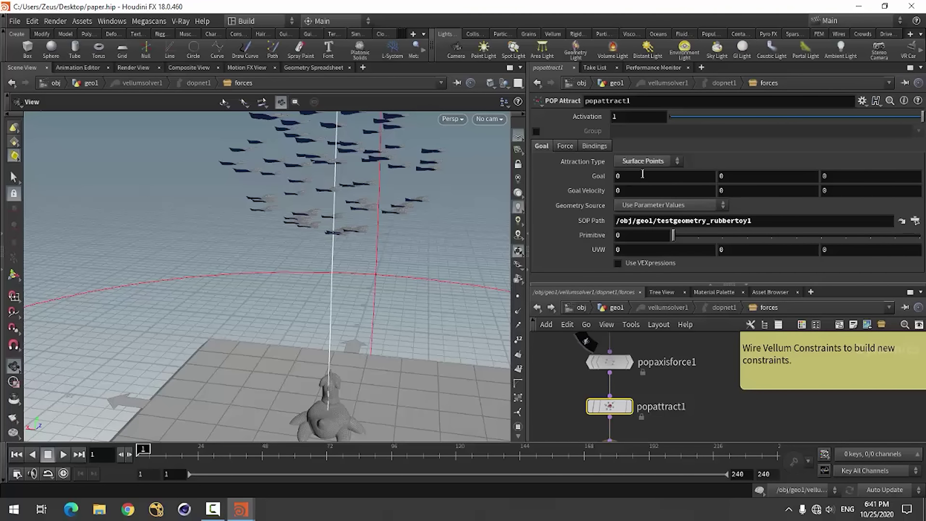
Step: Set Attraction Type to Points with Point per Particle matching
{"action": "left_click", "coordinate": [564, 146]}
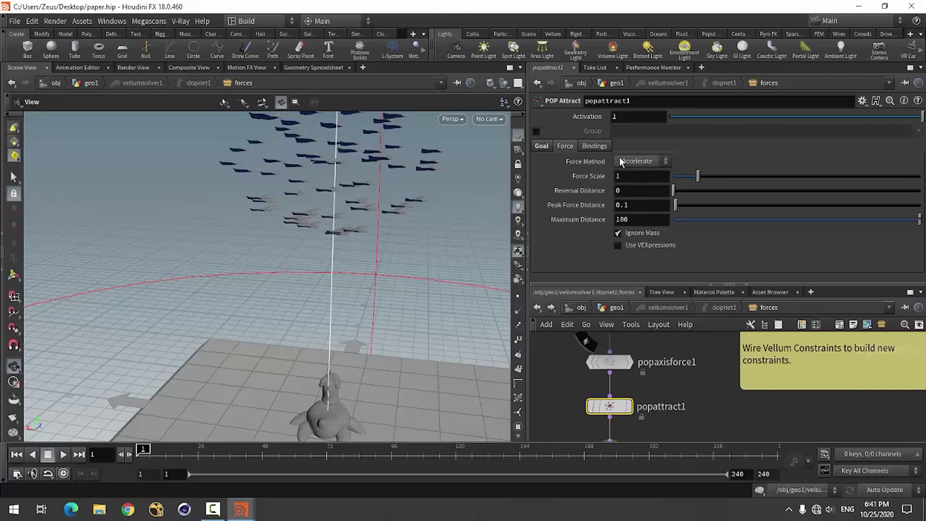
{"action": "left_click", "coordinate": [547, 146]}
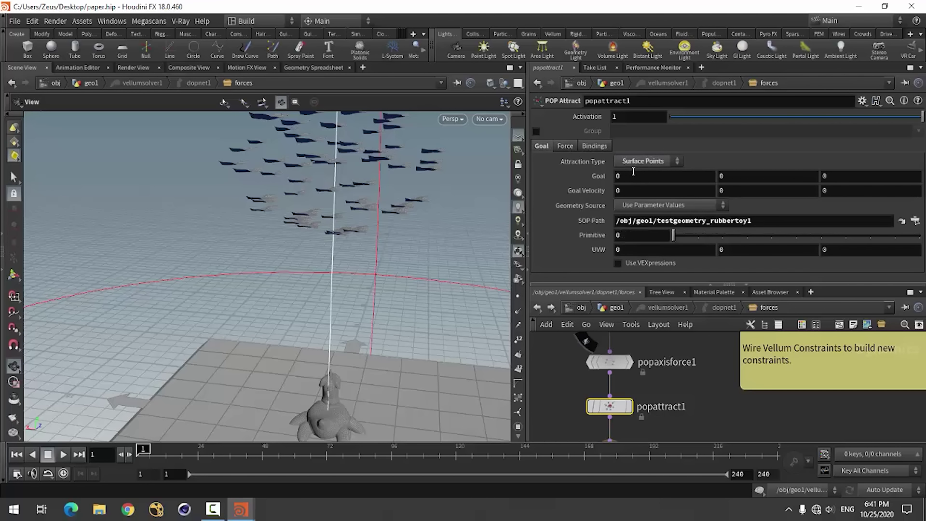
{"action": "left_click", "coordinate": [647, 165]}
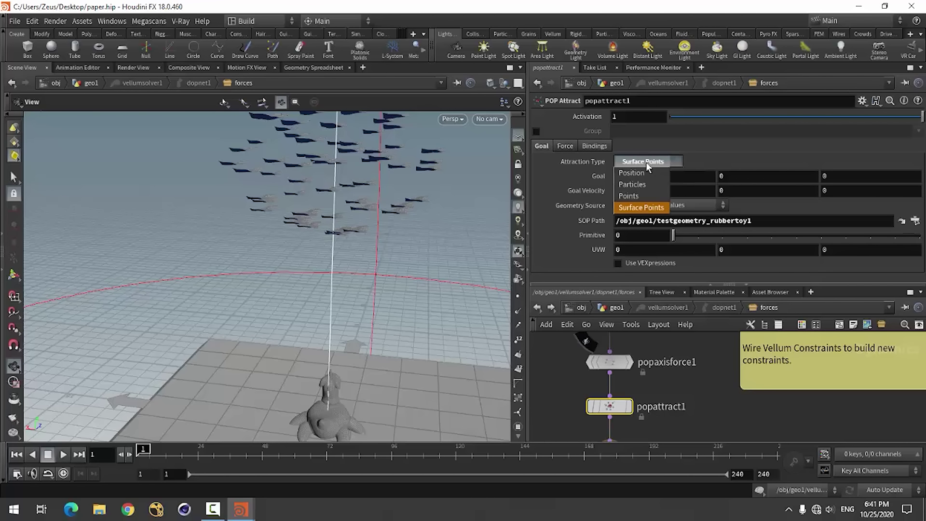
{"action": "left_click", "coordinate": [629, 196]}
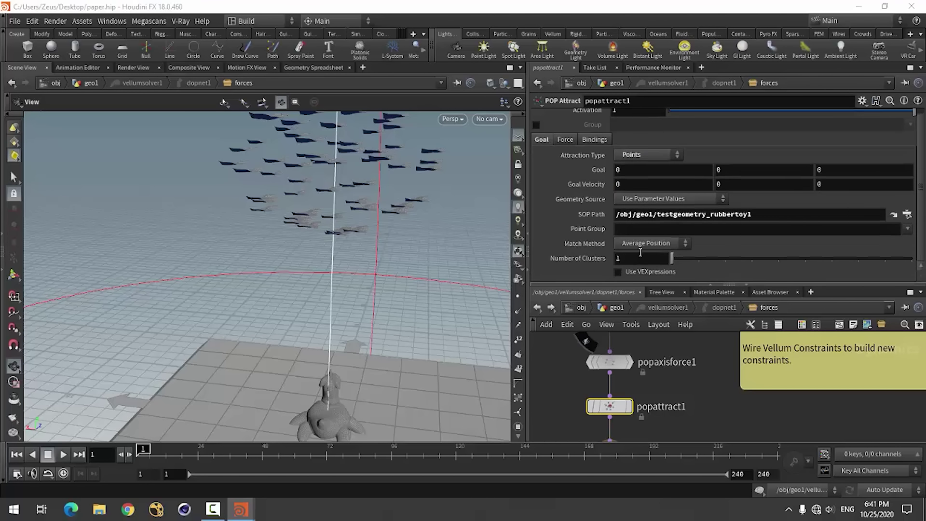
{"action": "left_click", "coordinate": [639, 243]}
{"action": "left_click", "coordinate": [639, 268]}
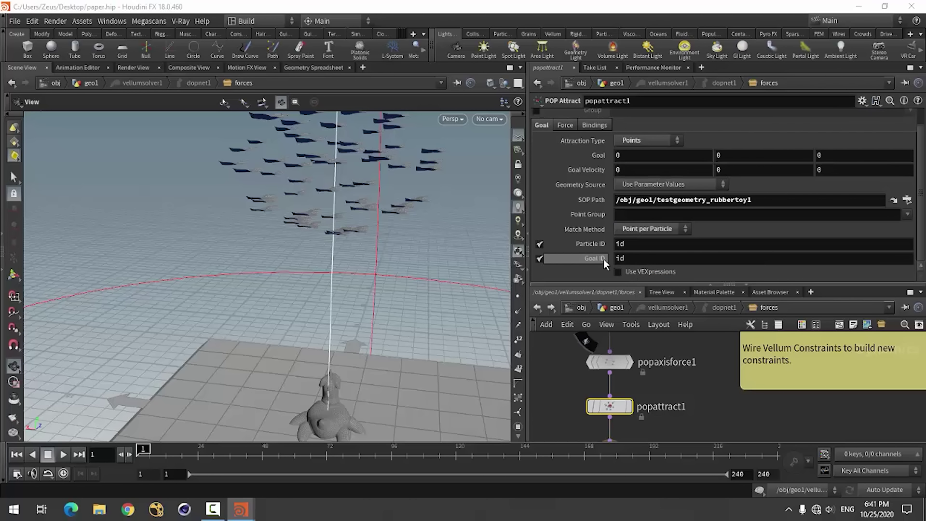
{"action": "mouse_move", "coordinate": [594, 259]}
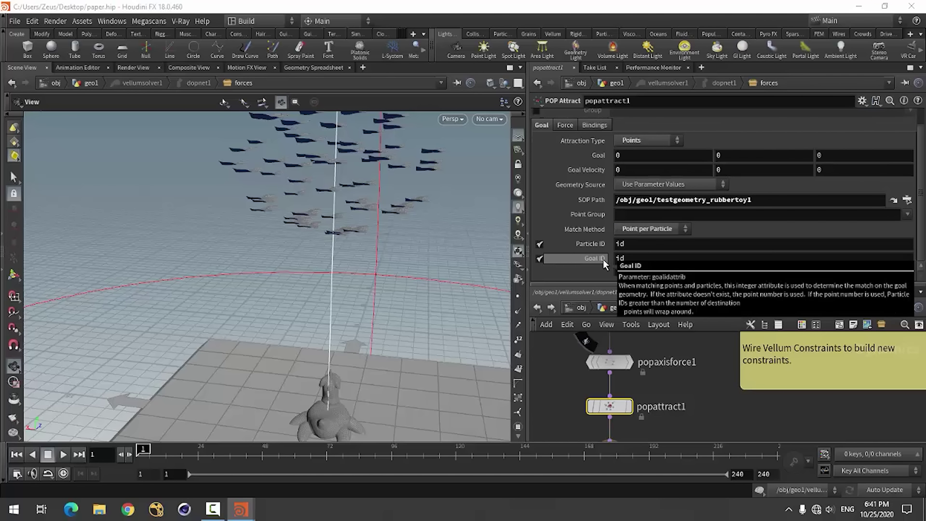
Step: Set the attraction Reversal Distance to 1 and Force Scale to 10
{"action": "left_click", "coordinate": [565, 126]}
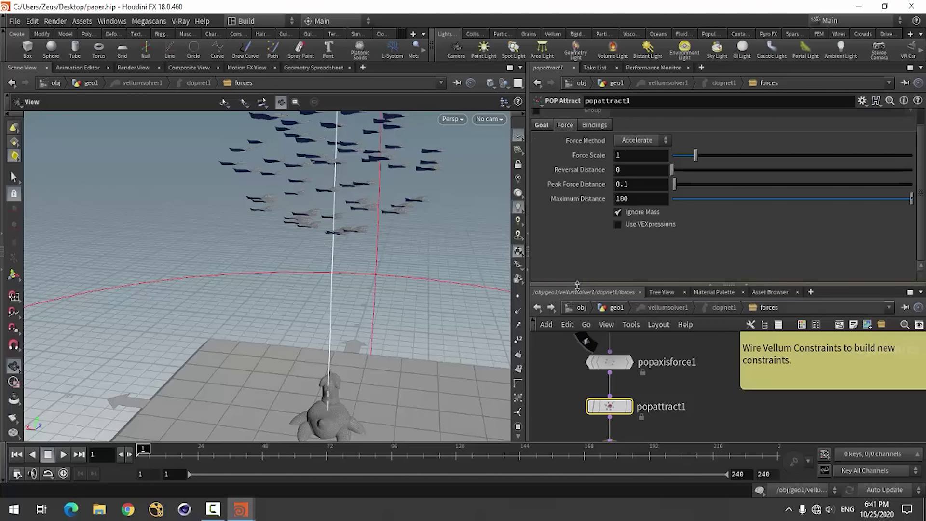
{"action": "type", "text": "1"}
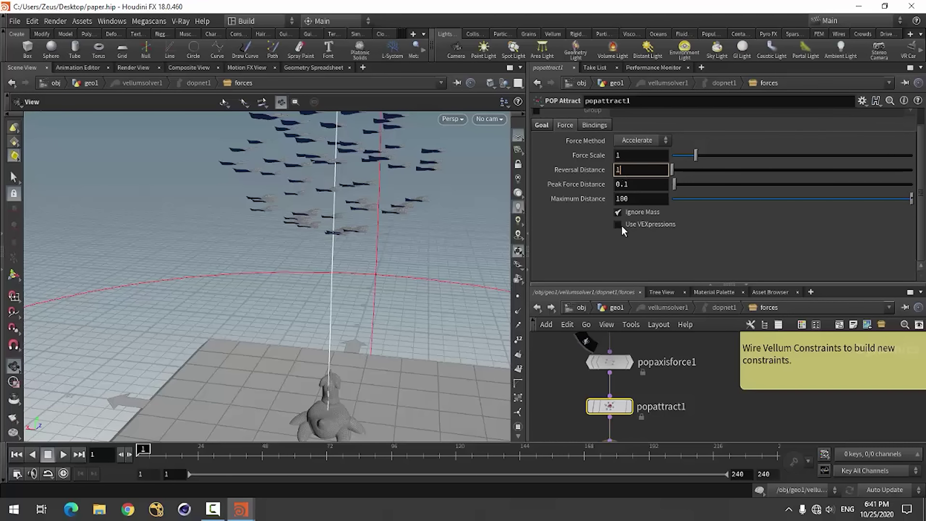
{"action": "left_click", "coordinate": [630, 157]}
{"action": "key", "text": "Return"}
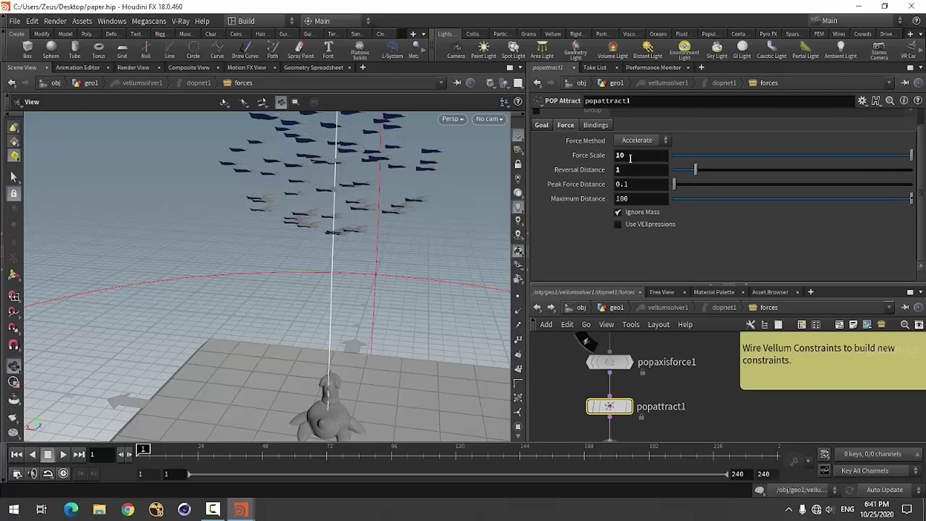
{"action": "mouse_move", "coordinate": [314, 306]}
{"action": "left_mouse_down"}
{"action": "mouse_move", "coordinate": [319, 396]}
{"action": "mouse_move", "coordinate": [378, 367]}
{"action": "mouse_move", "coordinate": [323, 381]}
{"action": "left_mouse_up"}
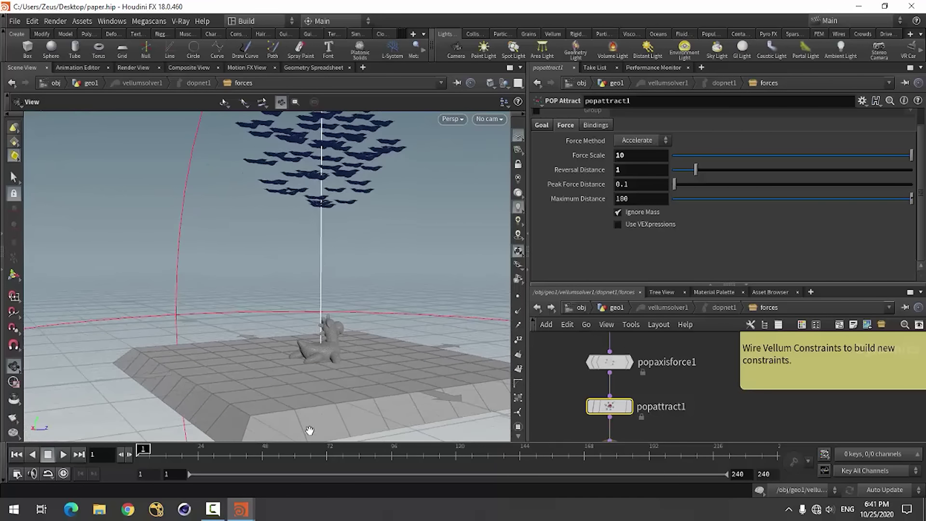
Step: Play the simulation and watch the papers gather onto the rubber toy
{"action": "left_click", "coordinate": [63, 455]}
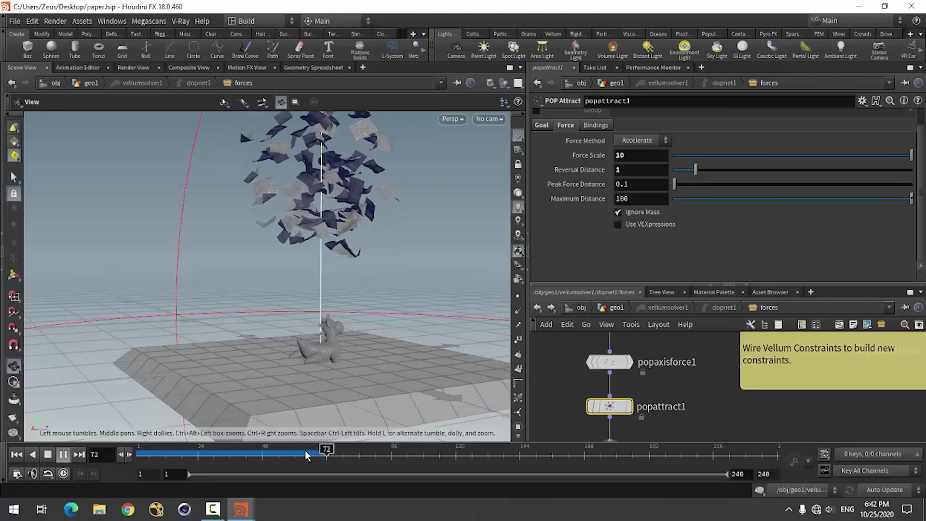
{"action": "left_click_drag", "start_coordinate": [344, 369], "coordinate": [260, 372]}
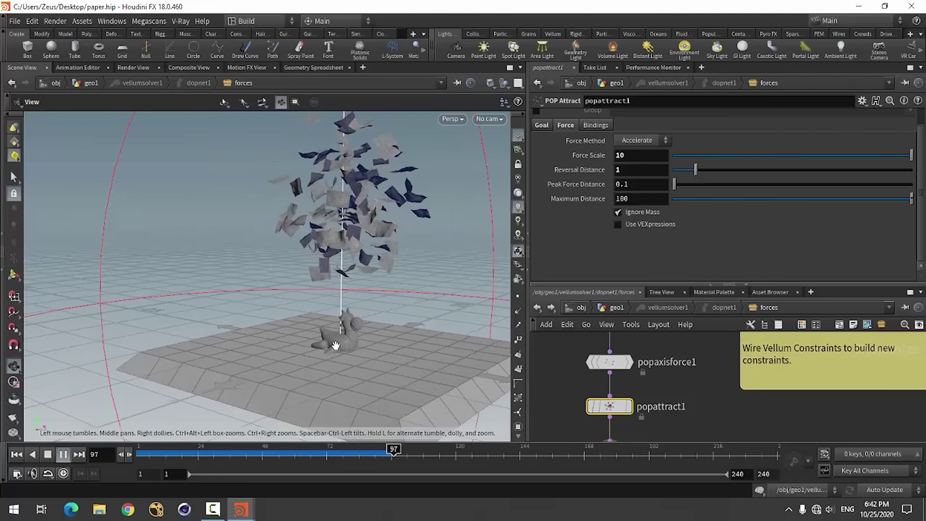
{"action": "mouse_move", "coordinate": [333, 355]}
{"action": "left_mouse_down"}
{"action": "mouse_move", "coordinate": [385, 368]}
{"action": "mouse_move", "coordinate": [441, 223]}
{"action": "mouse_move", "coordinate": [352, 343]}
{"action": "mouse_move", "coordinate": [375, 368]}
{"action": "mouse_move", "coordinate": [407, 370]}
{"action": "mouse_move", "coordinate": [364, 348]}
{"action": "mouse_move", "coordinate": [382, 348]}
{"action": "left_mouse_up"}
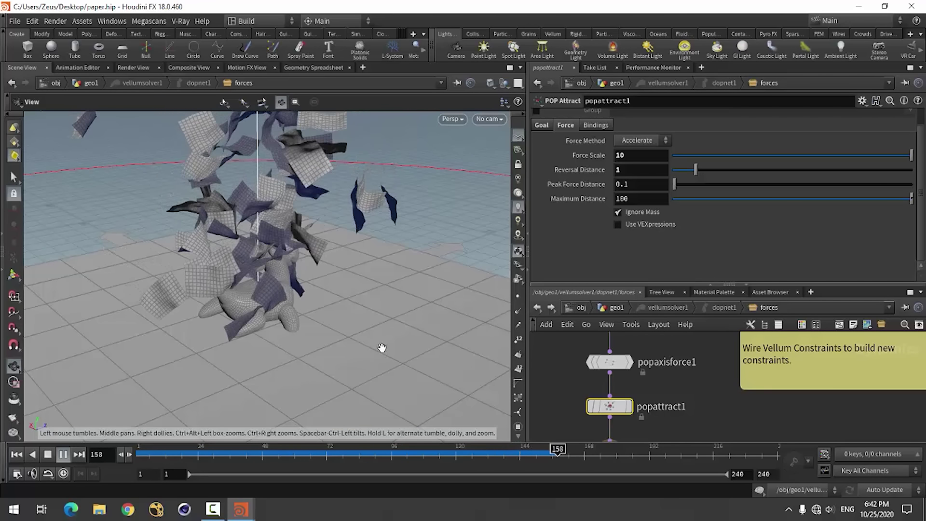
{"action": "left_click_drag", "start_coordinate": [393, 322], "coordinate": [304, 332]}
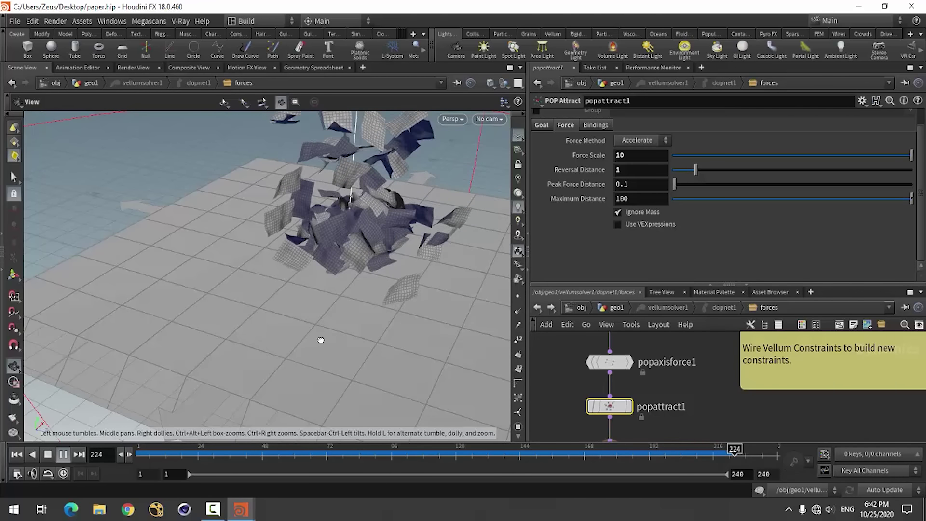
{"action": "left_click_drag", "start_coordinate": [321, 337], "coordinate": [341, 331]}
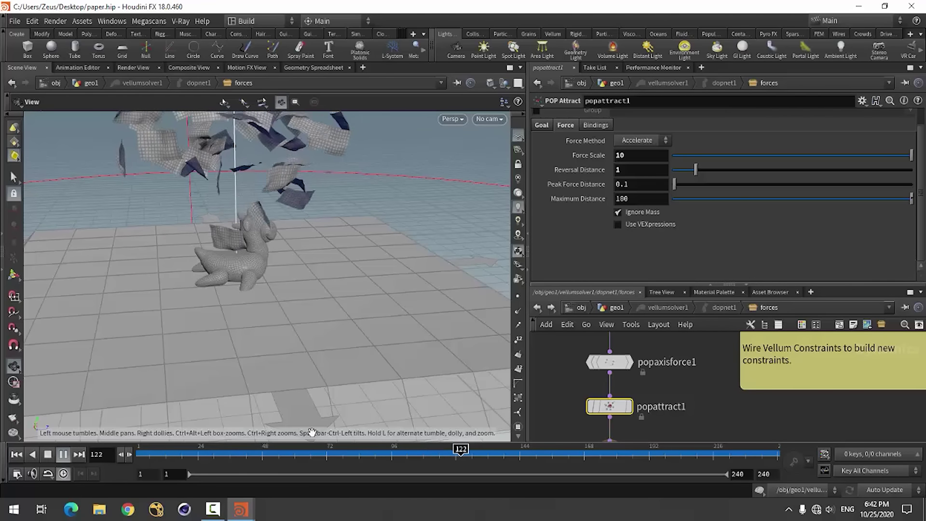
Step: Stop playback, rewind to frame 1, and commit a Force Scale of 30
{"action": "left_click", "coordinate": [62, 455]}
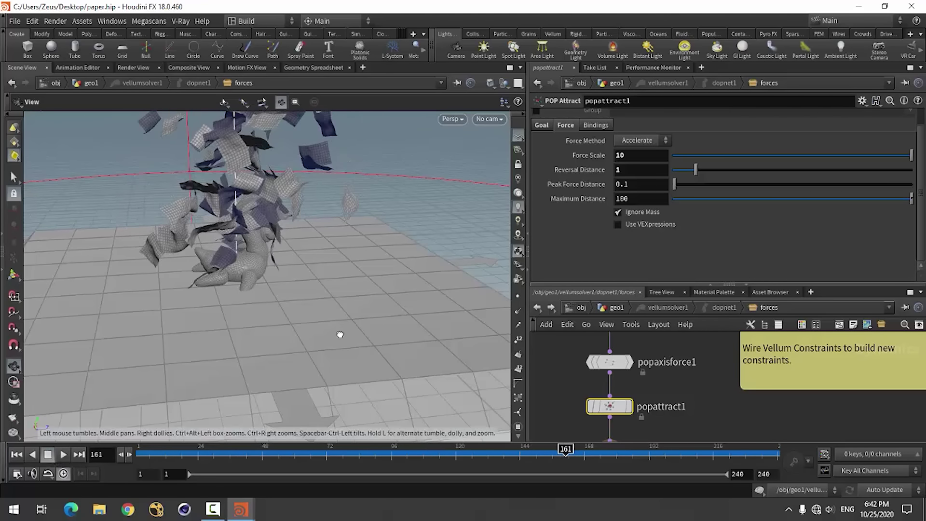
{"action": "left_click_drag", "start_coordinate": [339, 335], "coordinate": [290, 340]}
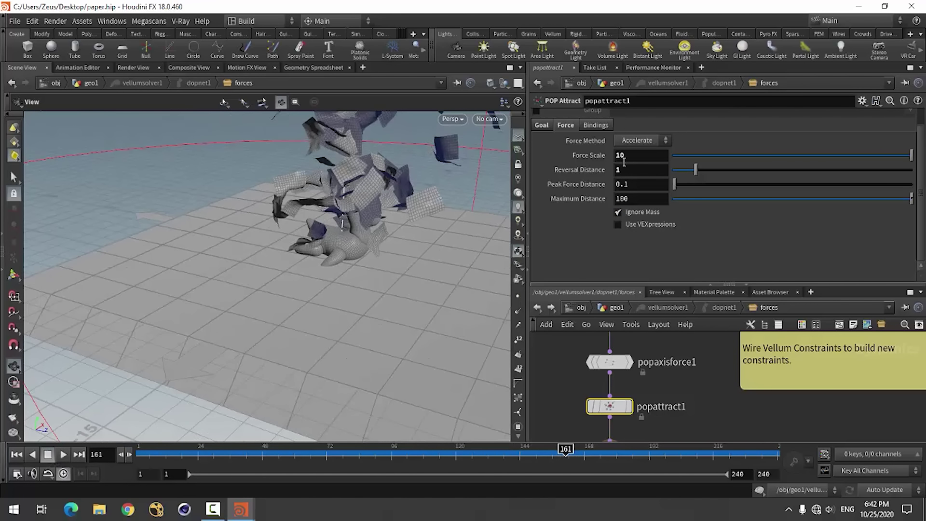
{"action": "left_click", "coordinate": [17, 455]}
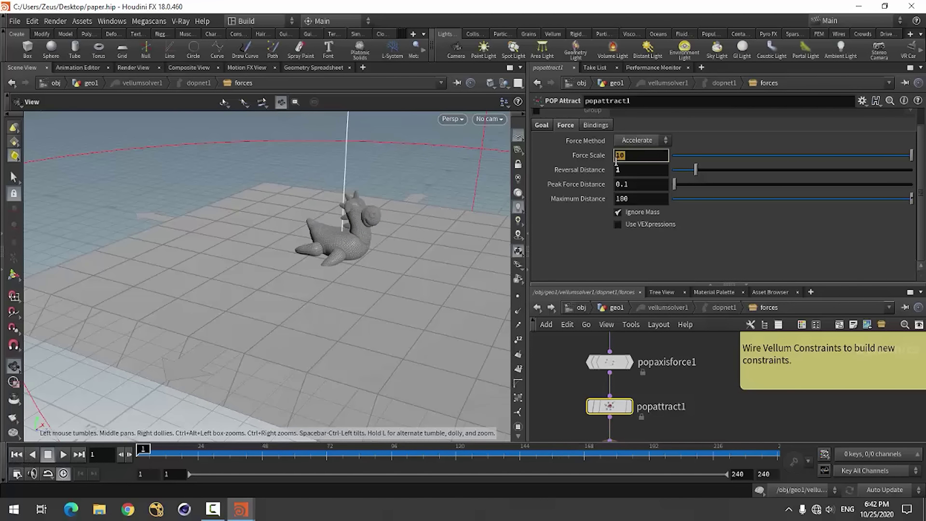
{"action": "type", "text": "30"}
{"action": "key", "text": "Return"}
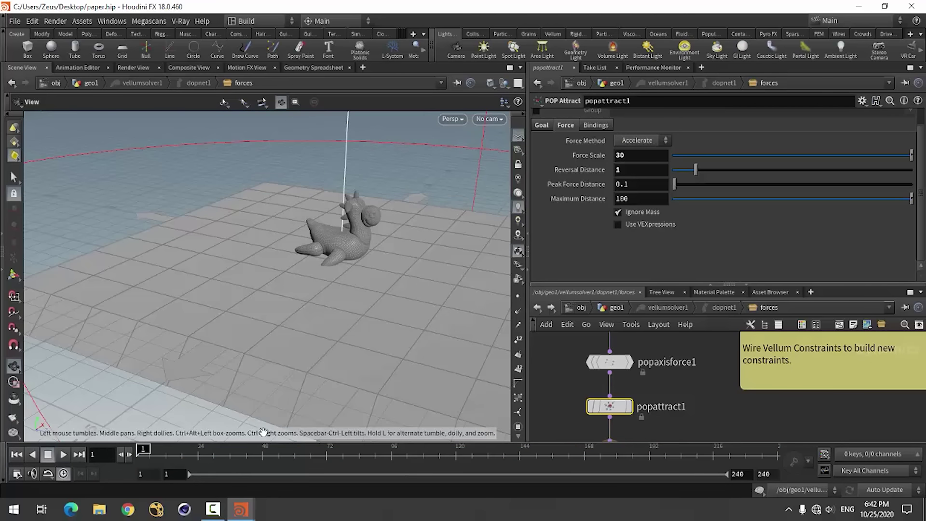
Step: Back in geo1, add null1 below vellumsolver1, wire it in, and set its display flag
{"action": "left_click", "coordinate": [534, 309]}
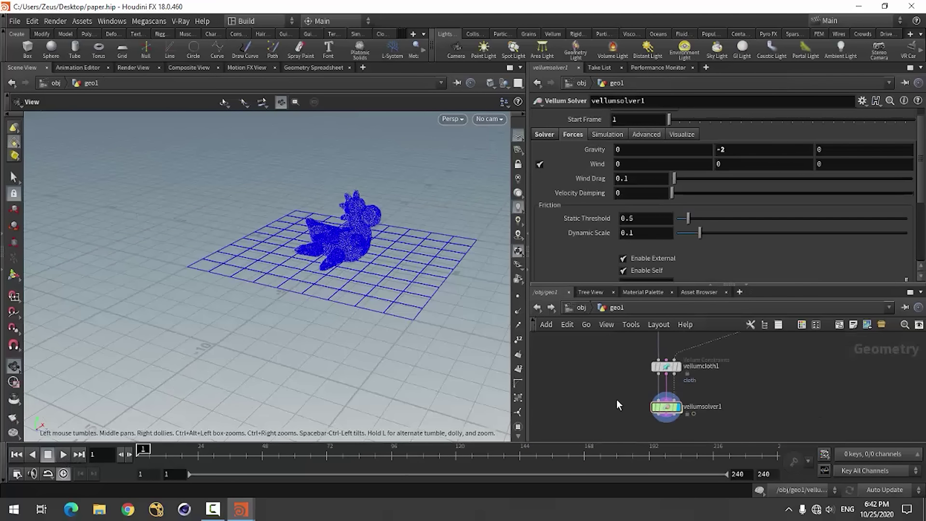
{"action": "scroll", "coordinate": [616, 406], "scroll_direction": "down", "scroll_amount": 2}
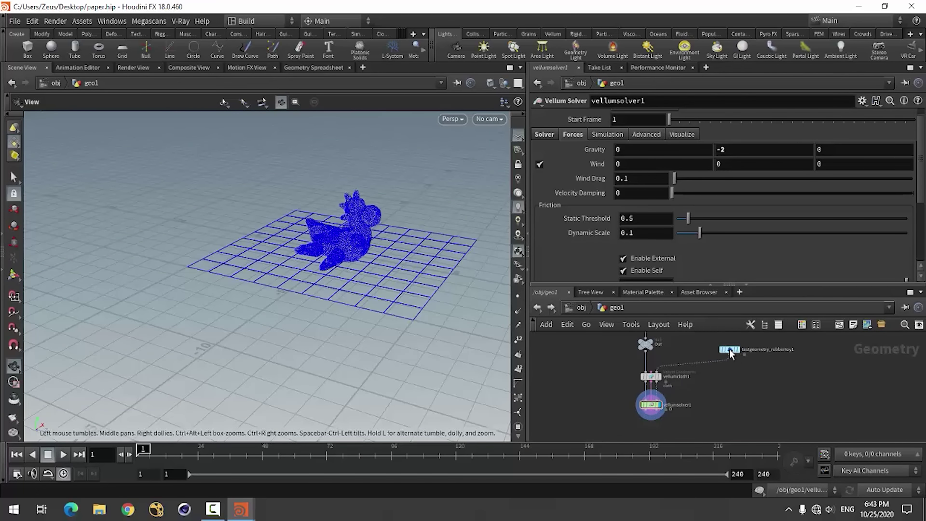
{"action": "key", "text": "Tab"}
{"action": "type", "text": "nul"}
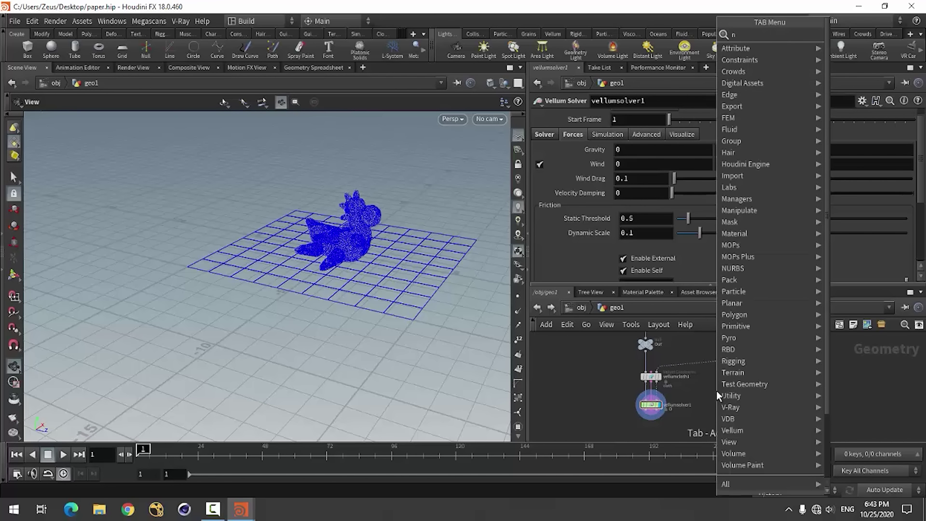
{"action": "left_click", "coordinate": [841, 34]}
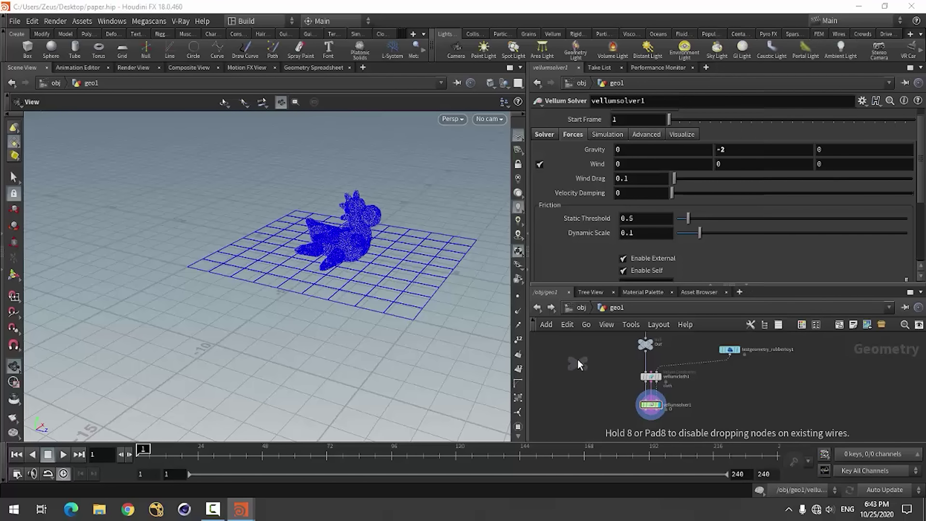
{"action": "left_click", "coordinate": [627, 396]}
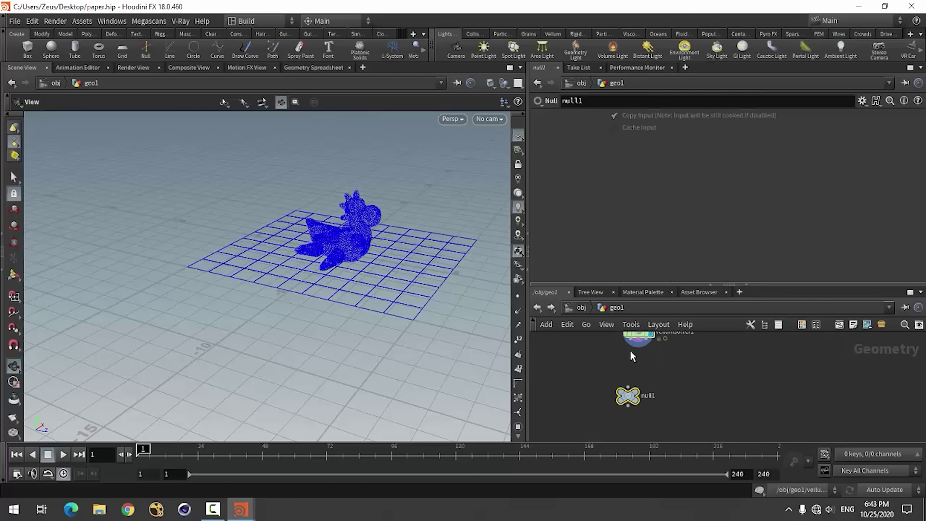
{"action": "key", "text": "r"}
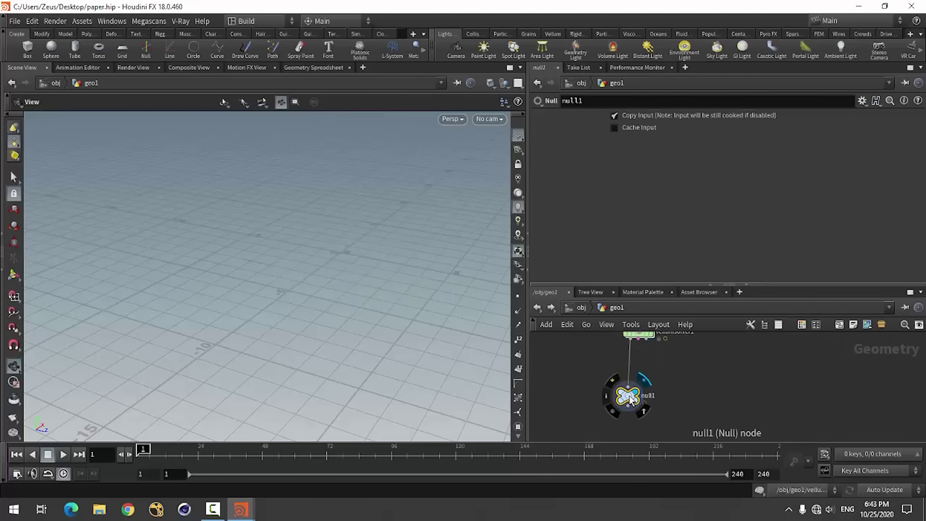
{"action": "left_click_drag", "start_coordinate": [633, 392], "coordinate": [633, 391]}
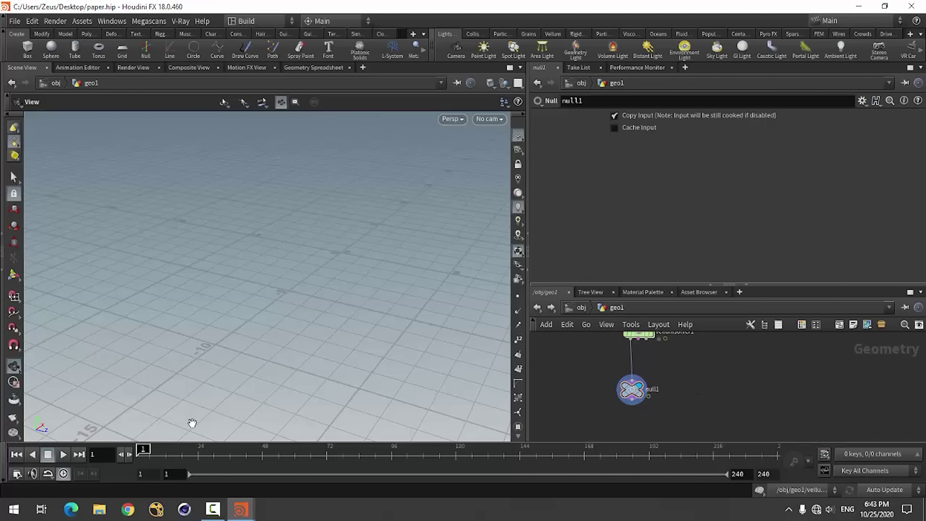
Step: Watch the papers clump around the toy, rewind to frame 1, and collapse the parameter pane
{"action": "left_click_drag", "start_coordinate": [239, 358], "coordinate": [226, 363]}
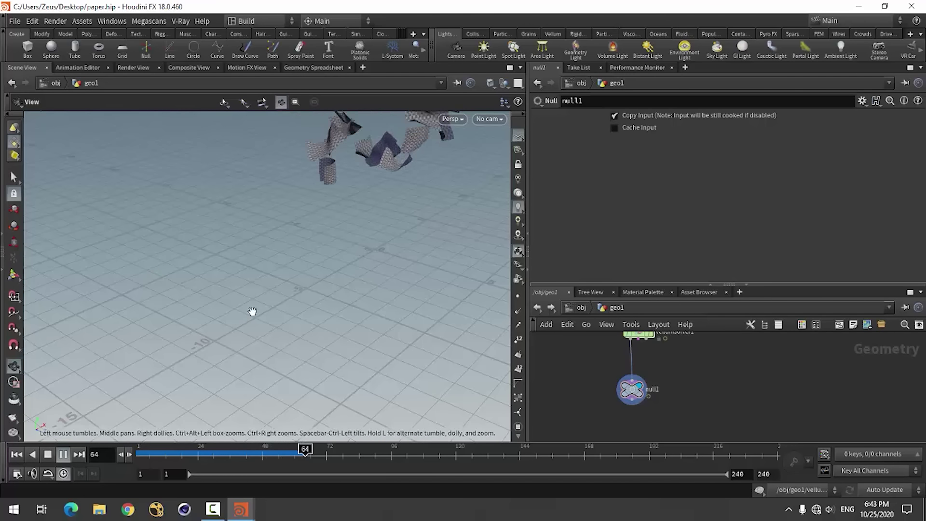
{"action": "mouse_move", "coordinate": [311, 275]}
{"action": "left_mouse_down"}
{"action": "mouse_move", "coordinate": [354, 266]}
{"action": "mouse_move", "coordinate": [341, 255]}
{"action": "left_mouse_up"}
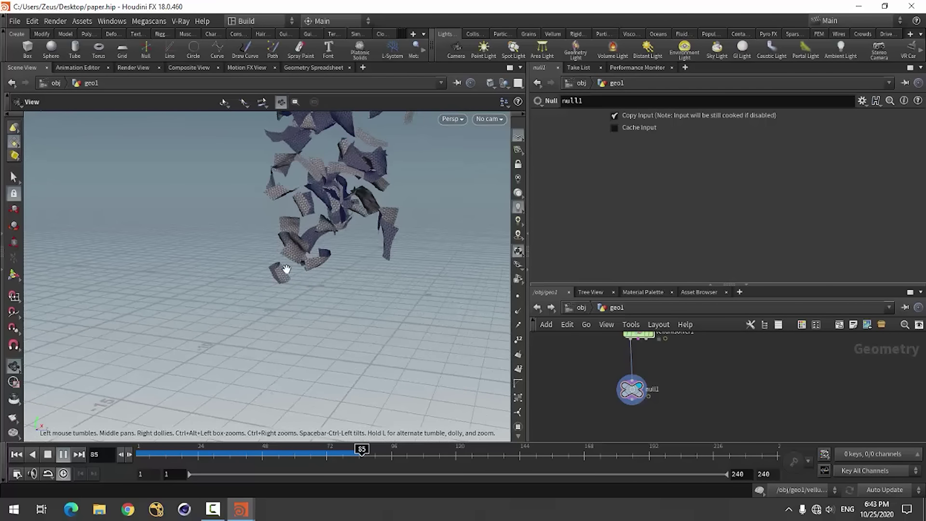
{"action": "mouse_move", "coordinate": [331, 254]}
{"action": "left_mouse_down"}
{"action": "mouse_move", "coordinate": [364, 250]}
{"action": "mouse_move", "coordinate": [338, 277]}
{"action": "mouse_move", "coordinate": [217, 283]}
{"action": "mouse_move", "coordinate": [265, 288]}
{"action": "mouse_move", "coordinate": [265, 275]}
{"action": "left_mouse_up"}
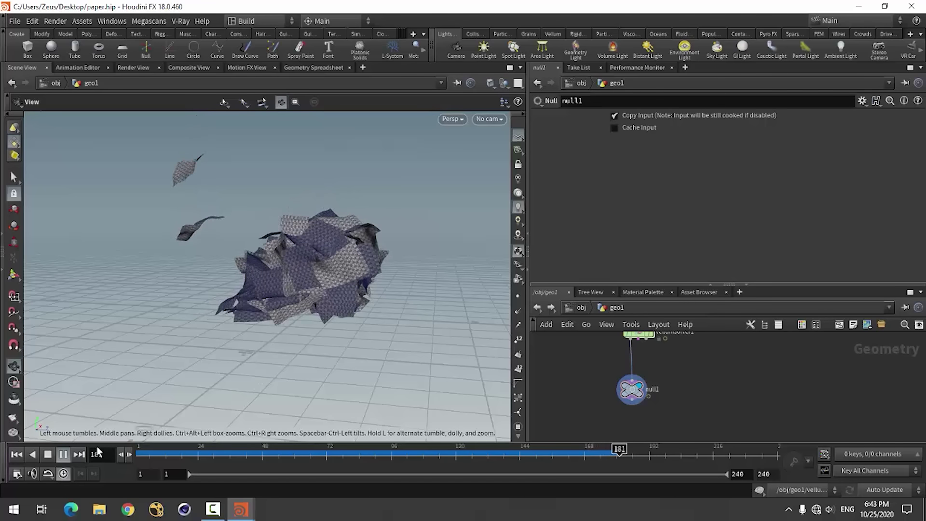
{"action": "key", "text": "Escape"}
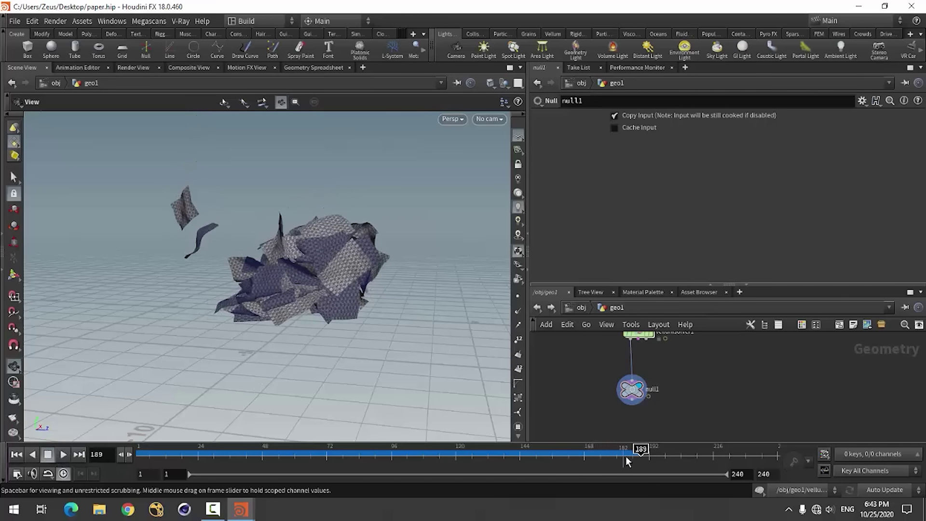
{"action": "mouse_move", "coordinate": [635, 451]}
{"action": "left_mouse_down"}
{"action": "mouse_move", "coordinate": [589, 458]}
{"action": "mouse_move", "coordinate": [625, 453]}
{"action": "left_mouse_up"}
{"action": "mouse_move", "coordinate": [341, 269]}
{"action": "left_mouse_down"}
{"action": "mouse_move", "coordinate": [254, 236]}
{"action": "mouse_move", "coordinate": [391, 253]}
{"action": "left_mouse_up"}
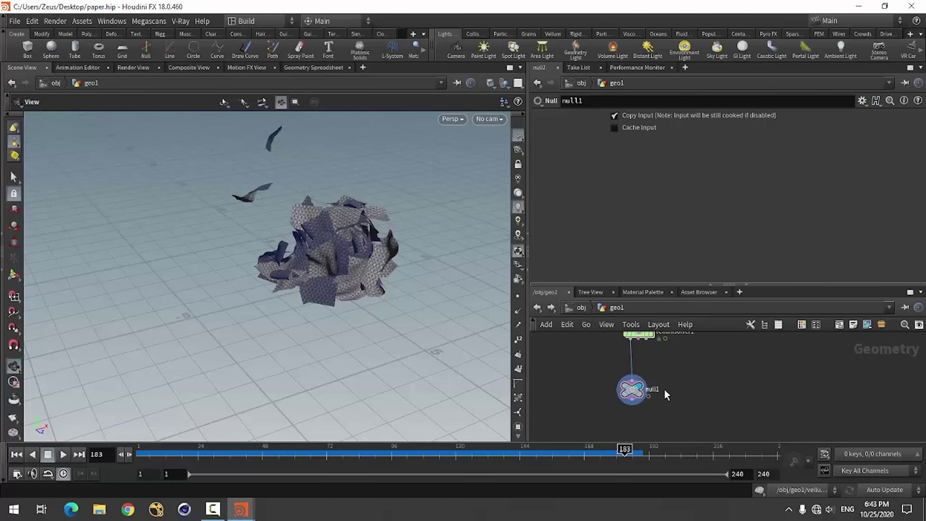
{"action": "scroll", "coordinate": [629, 415], "scroll_direction": "down", "scroll_amount": 2}
{"action": "left_click", "coordinate": [15, 457]}
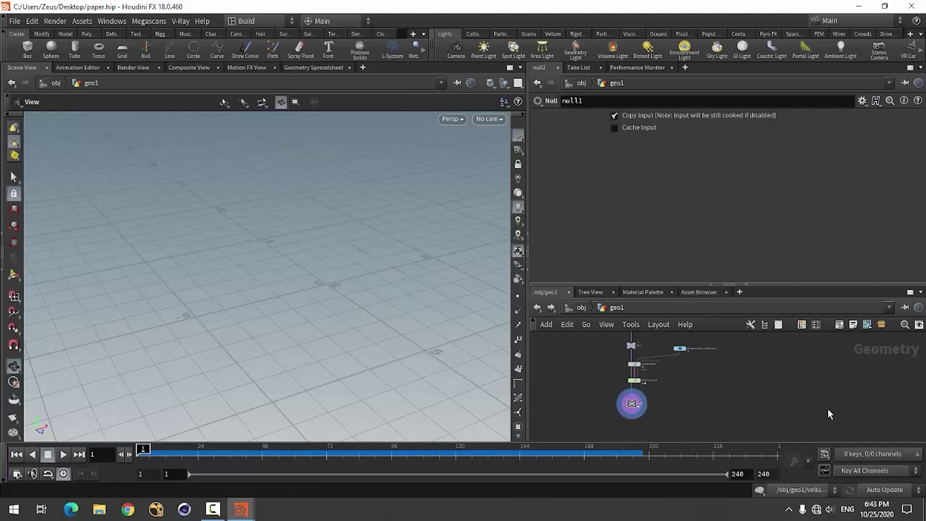
{"action": "left_click", "coordinate": [712, 283]}
{"action": "scroll", "coordinate": [701, 235], "scroll_direction": "up", "scroll_amount": 3}
Step: Add an alembic1 node beside the rubber toy node in geo1 and show its parameters
{"action": "scroll", "coordinate": [795, 324], "scroll_direction": "down", "scroll_amount": 2}
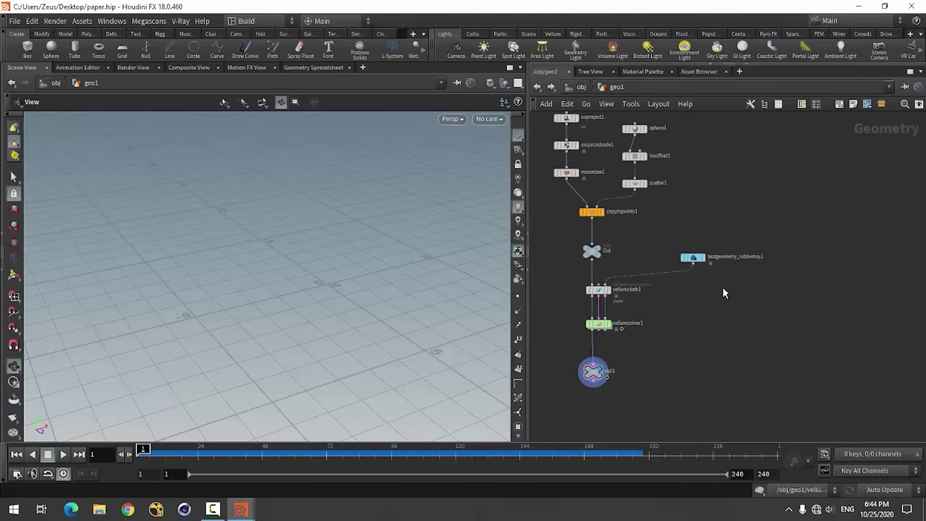
{"action": "scroll", "coordinate": [724, 290], "scroll_direction": "up", "scroll_amount": 1}
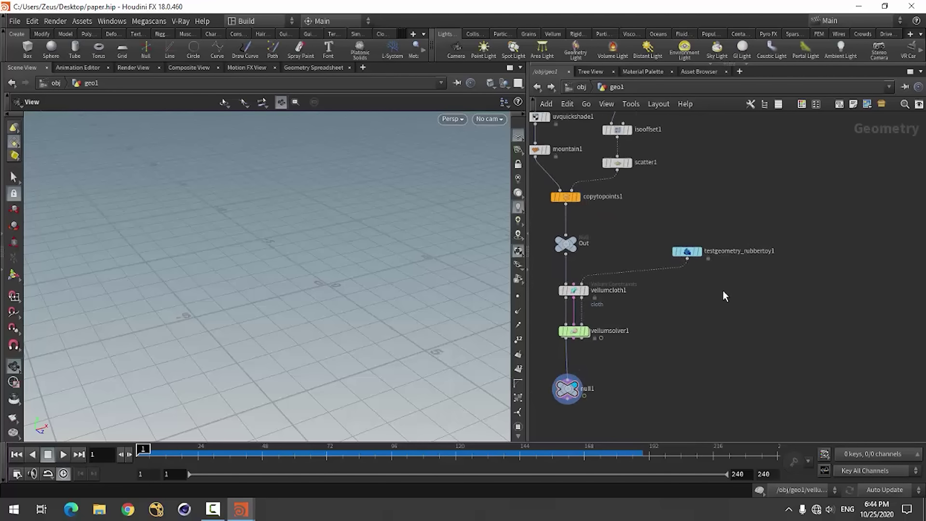
{"action": "key", "text": "Tab"}
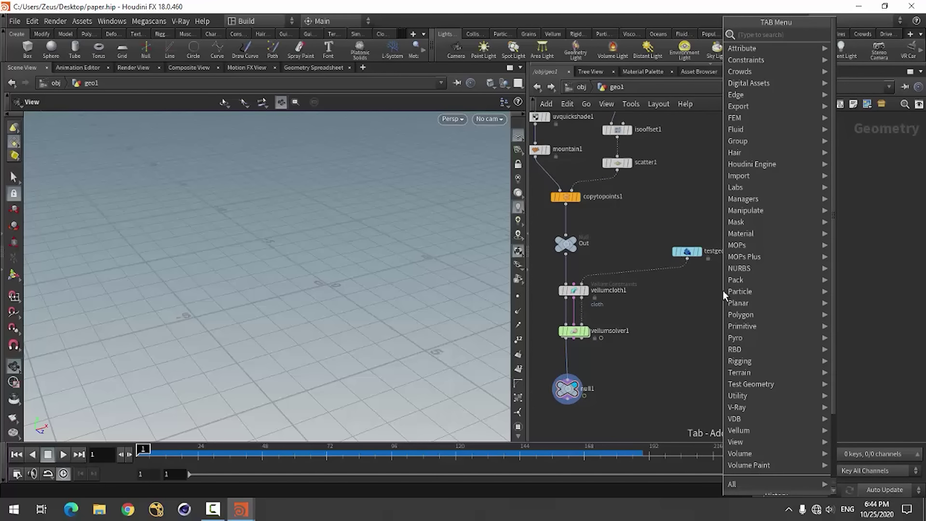
{"action": "type", "text": "alem"}
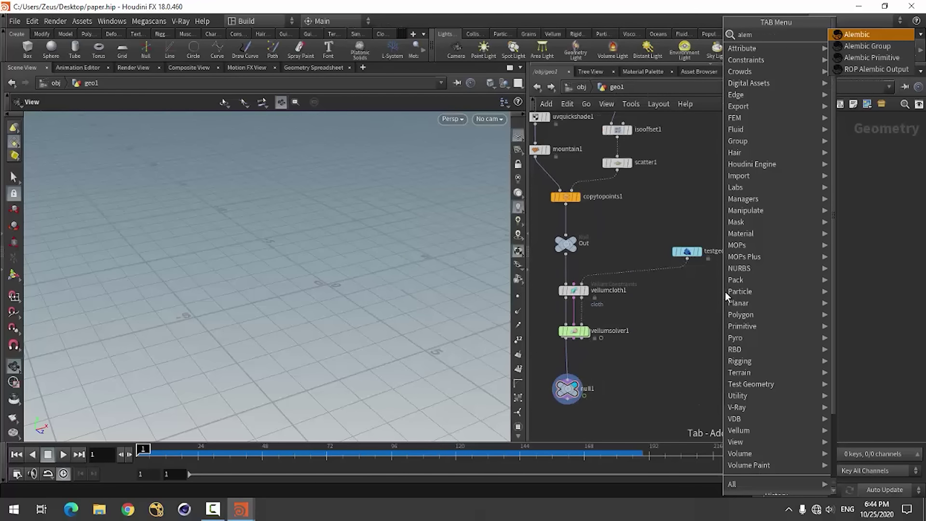
{"action": "left_click", "coordinate": [857, 34]}
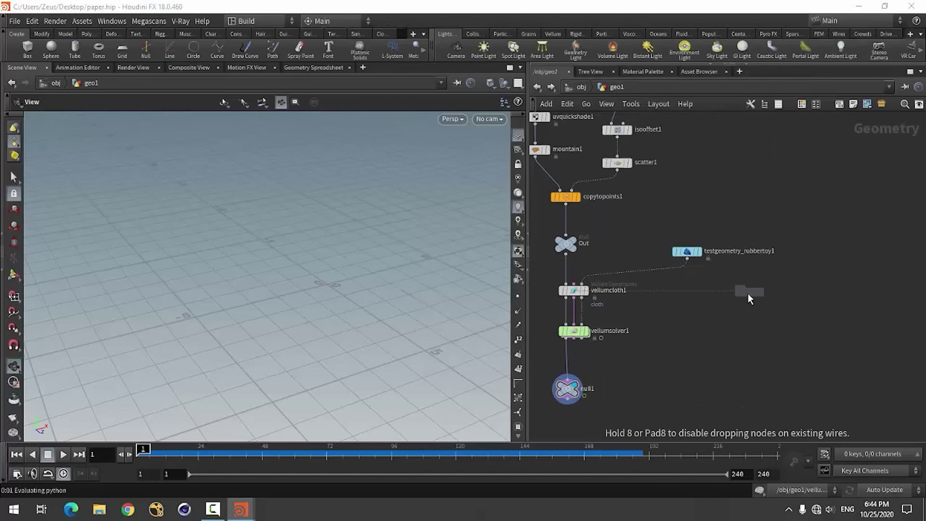
{"action": "left_click", "coordinate": [817, 257]}
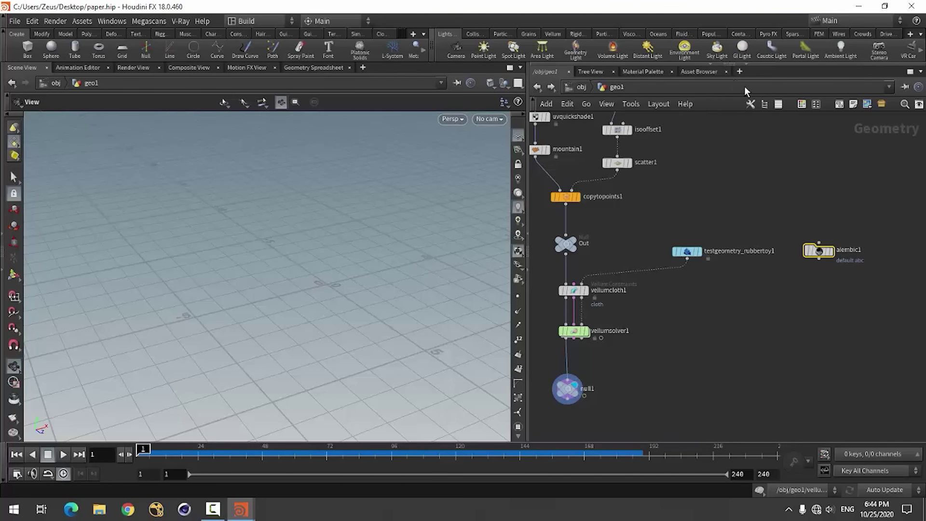
{"action": "left_click", "coordinate": [749, 68]}
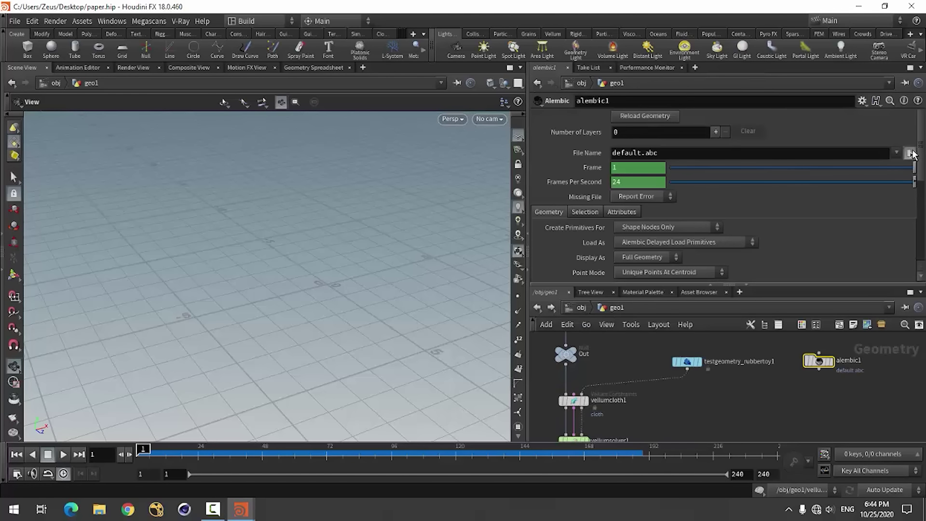
Step: Set alembic1's File Name to F:/3D model/wave_hip_hop.abc
{"action": "left_click", "coordinate": [910, 153]}
{"action": "left_click_drag", "start_coordinate": [637, 13], "coordinate": [411, 59]}
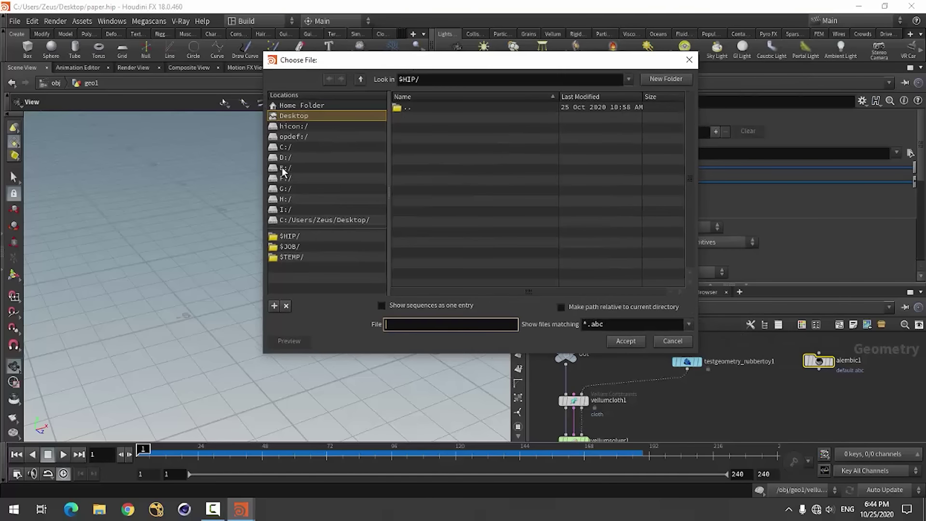
{"action": "left_click", "coordinate": [280, 159]}
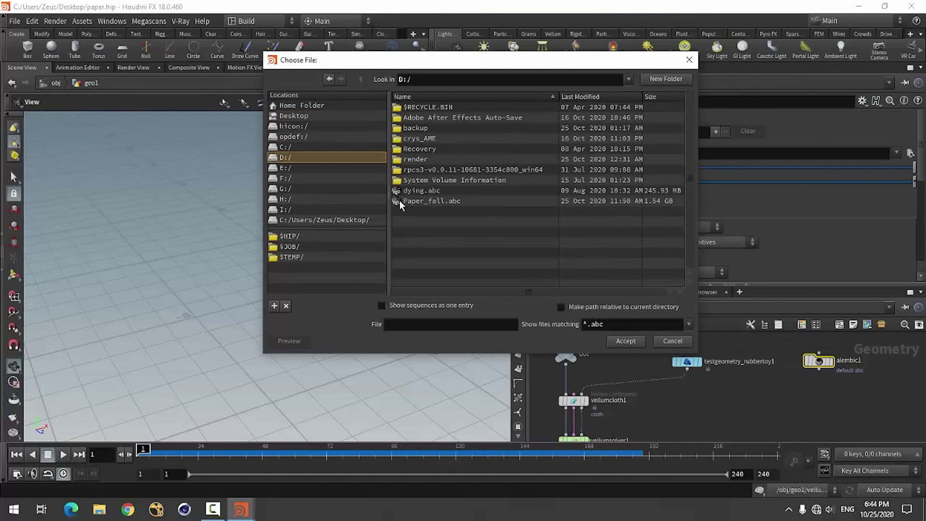
{"action": "left_click", "coordinate": [280, 179]}
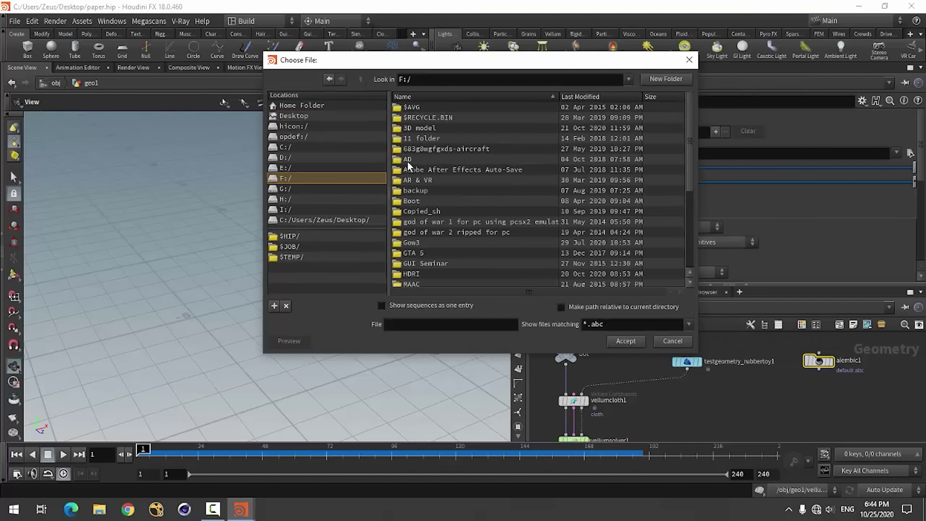
{"action": "double_click", "coordinate": [412, 125]}
{"action": "scroll", "coordinate": [538, 247], "scroll_direction": "down", "scroll_amount": 4}
{"action": "scroll", "coordinate": [538, 249], "scroll_direction": "down", "scroll_amount": 5}
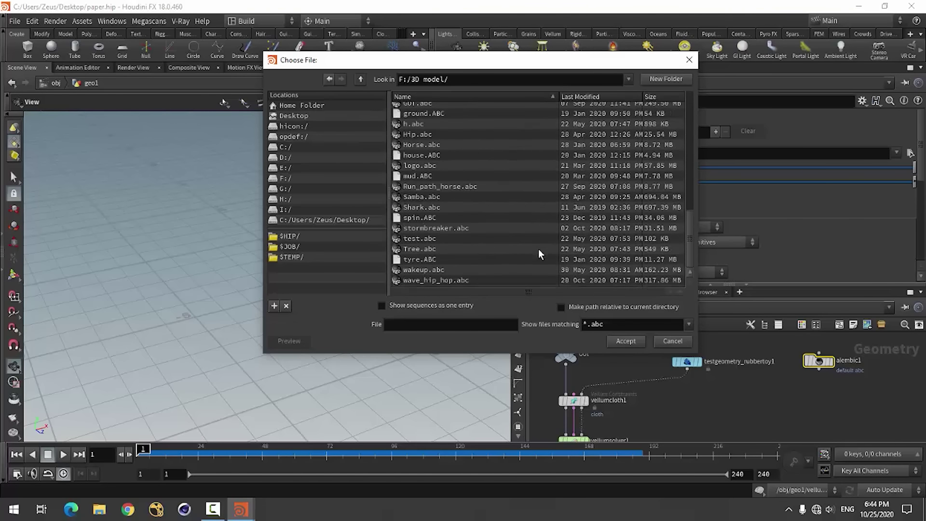
{"action": "left_click", "coordinate": [459, 281]}
{"action": "left_click", "coordinate": [608, 342]}
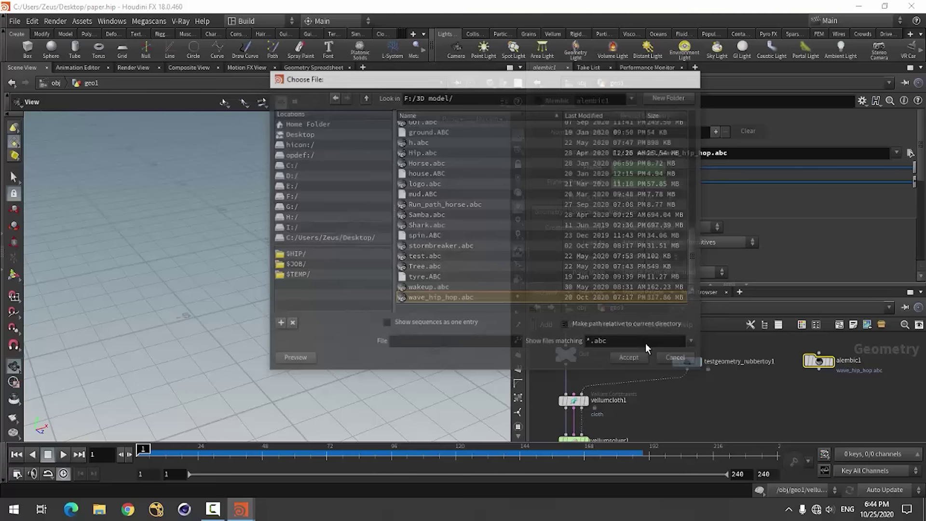
Step: Add a Transform node wired below alembic1 and display it in the viewport
{"action": "key", "text": "Tab"}
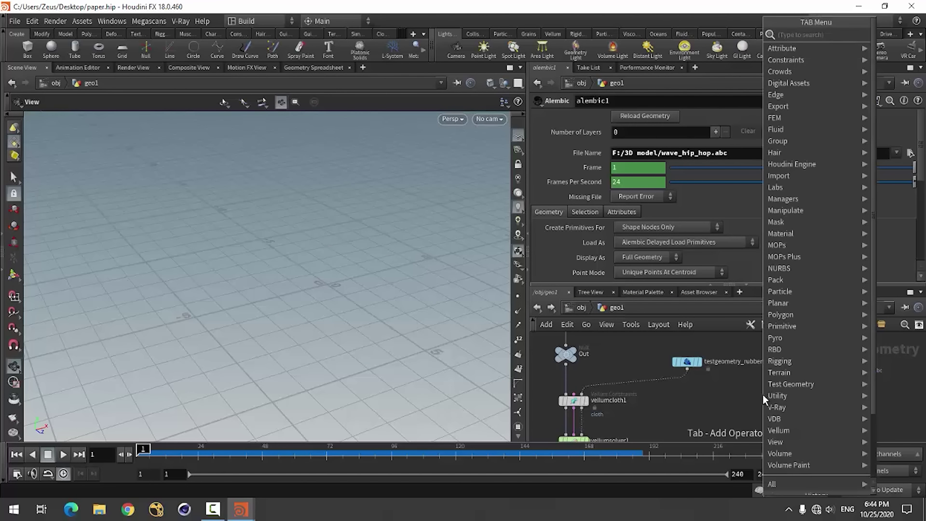
{"action": "type", "text": "t"}
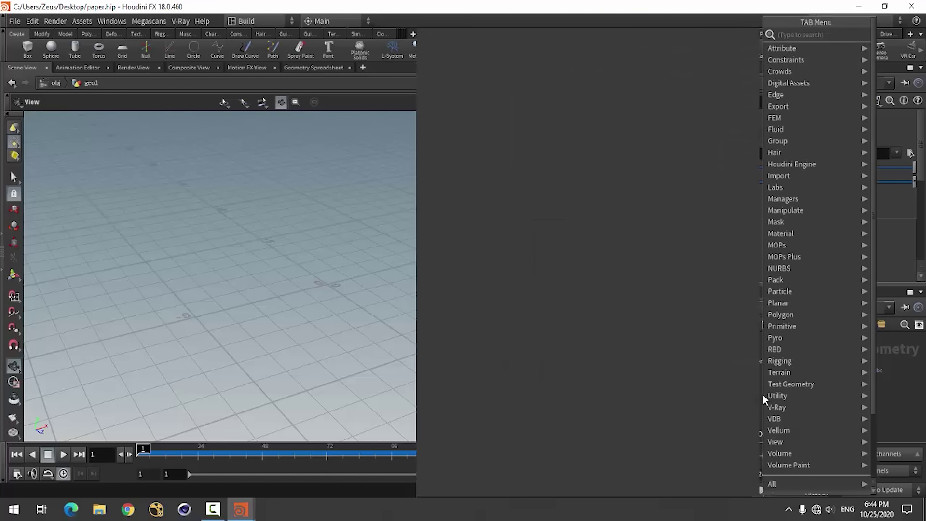
{"action": "type", "text": "ra"}
{"action": "left_click", "coordinate": [695, 48]}
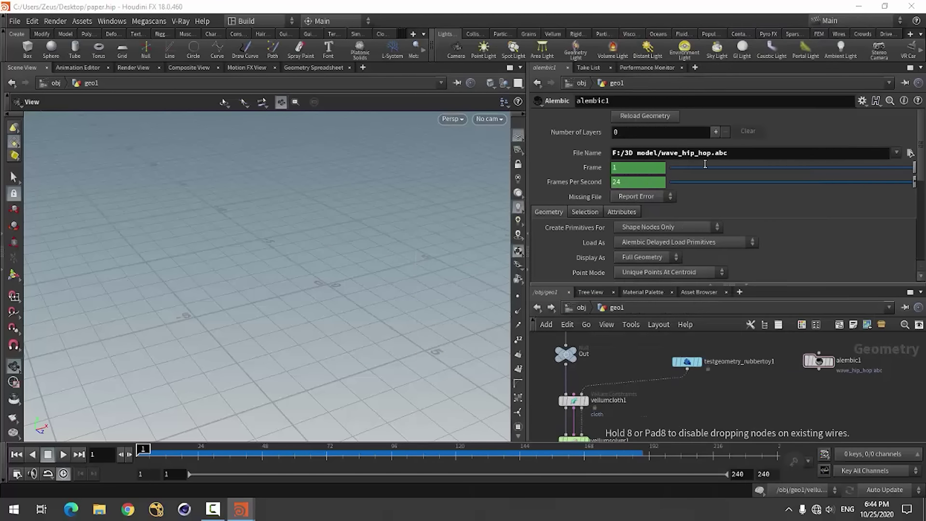
{"action": "left_click", "coordinate": [821, 394]}
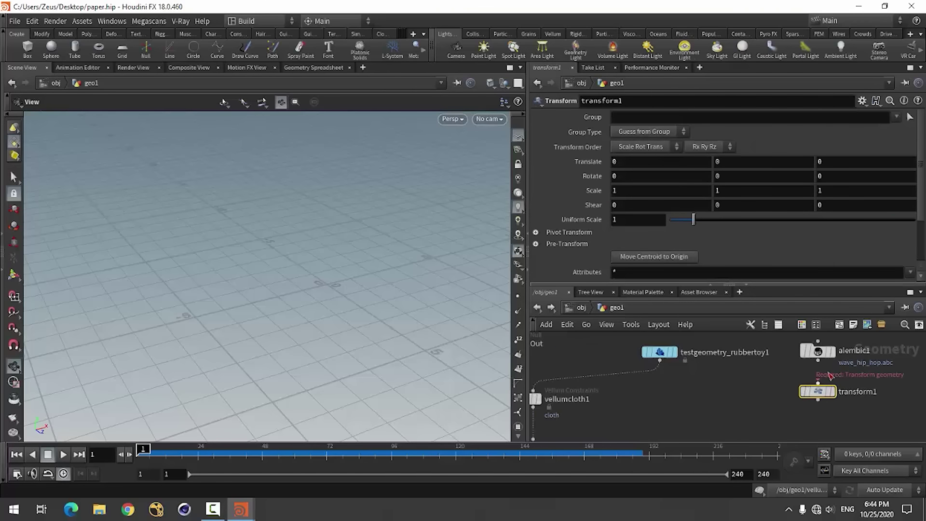
{"action": "left_click", "coordinate": [820, 393]}
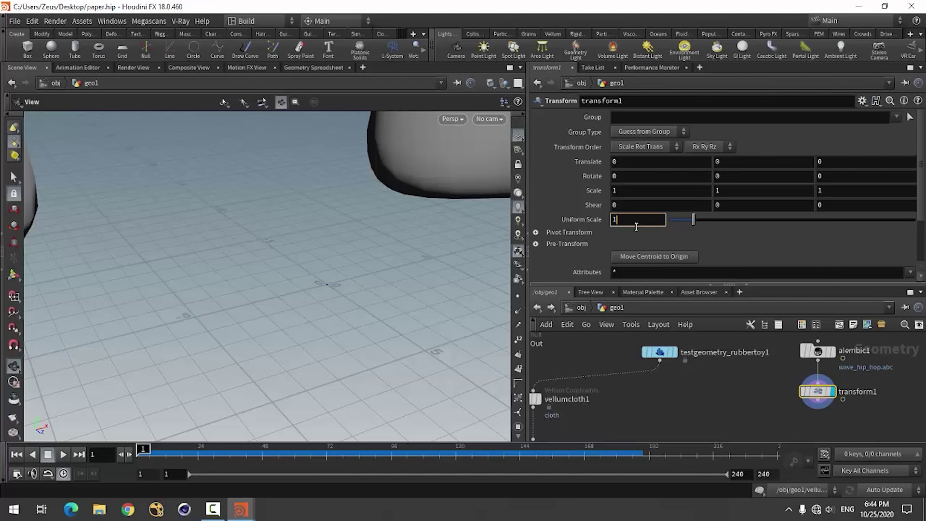
{"action": "type", "text": ".1"}
Step: Set transform1's Uniform Scale to .05 and pull back to see the whole dancer
{"action": "key", "text": "Return"}
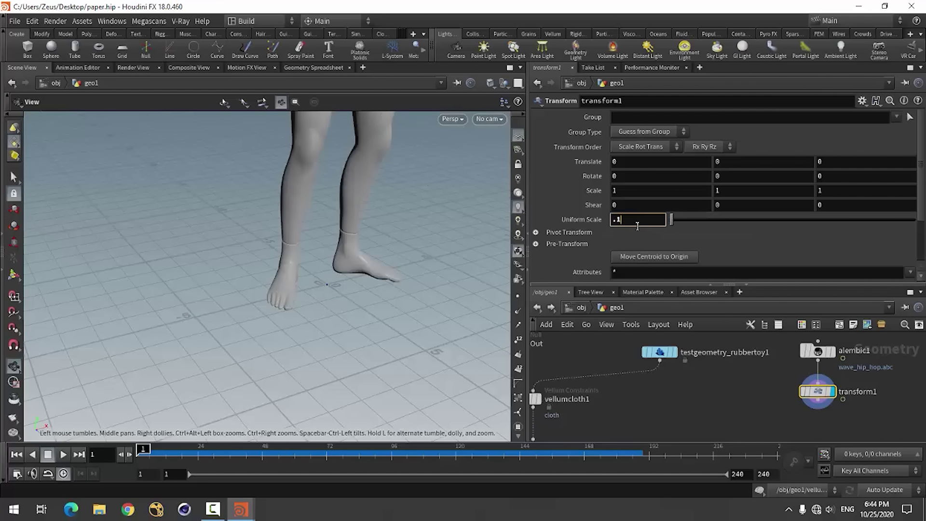
{"action": "type", "text": ".05"}
{"action": "key", "text": "Return"}
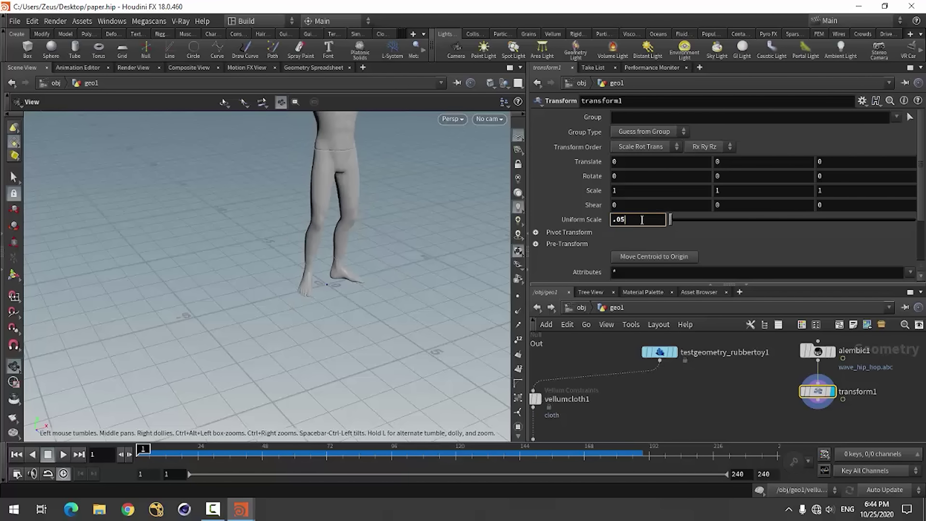
{"action": "key", "text": "Return"}
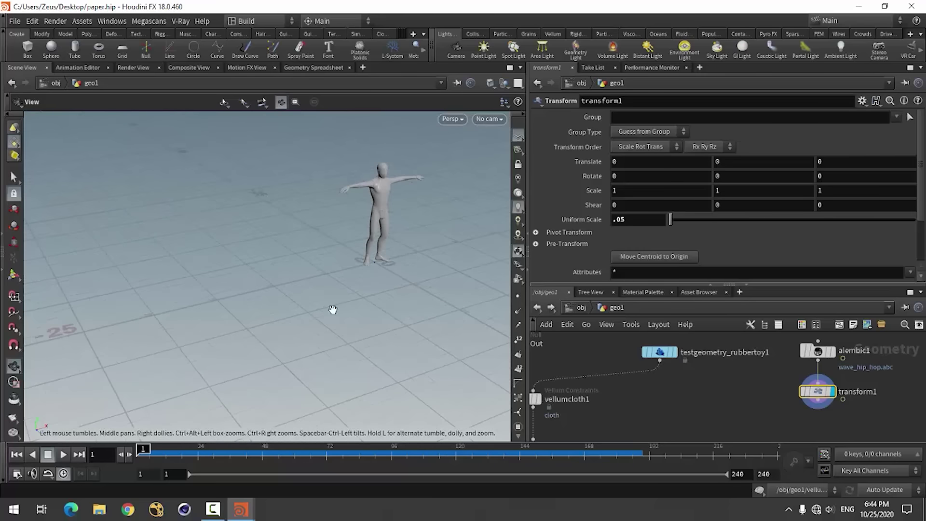
{"action": "mouse_move", "coordinate": [332, 310]}
{"action": "right_mouse_down"}
{"action": "mouse_move", "coordinate": [299, 345]}
{"action": "mouse_move", "coordinate": [407, 296]}
{"action": "mouse_move", "coordinate": [420, 302]}
{"action": "right_mouse_up"}
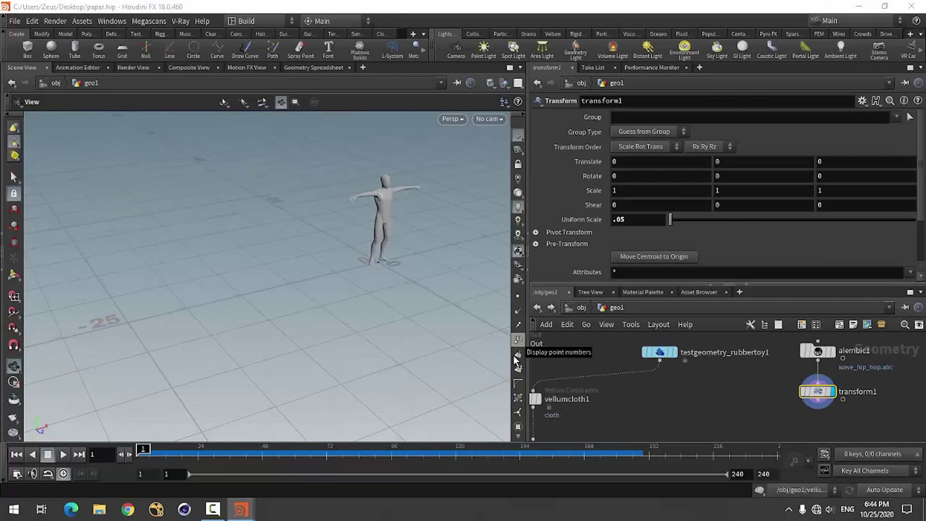
Step: Add a null2 node and wire transform1's output into it
{"action": "key", "text": "Tab"}
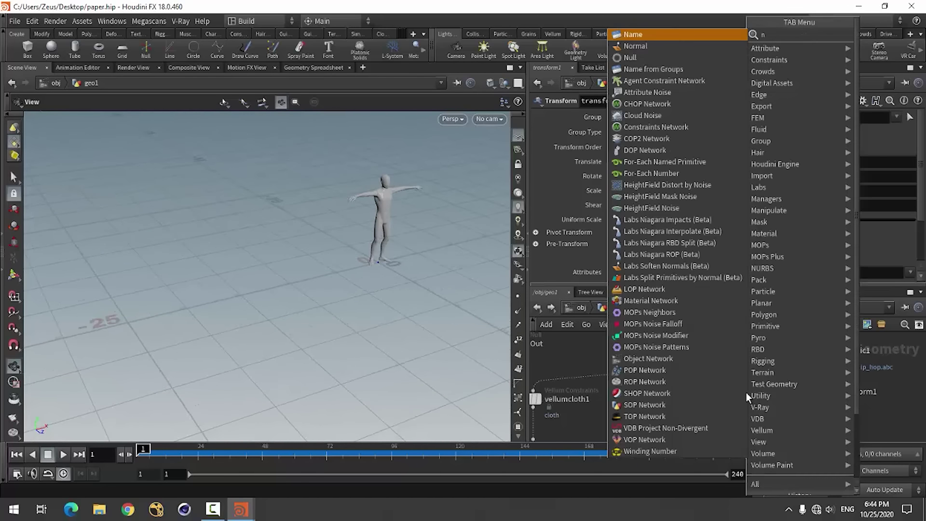
{"action": "type", "text": "null"}
{"action": "key", "text": "Return"}
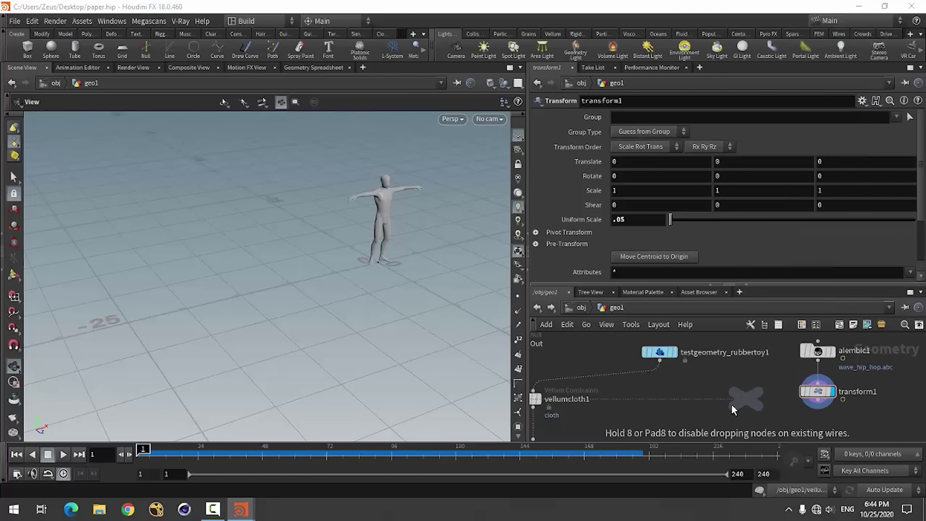
{"action": "left_click", "coordinate": [715, 405]}
{"action": "left_click", "coordinate": [810, 404]}
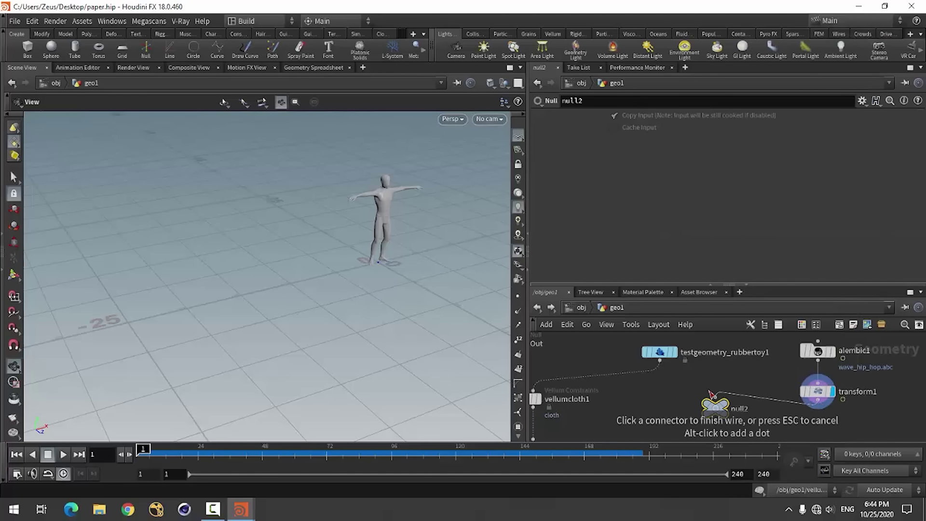
{"action": "left_click", "coordinate": [715, 400]}
{"action": "left_click_drag", "start_coordinate": [716, 407], "coordinate": [697, 413]}
Step: Insert a Convert node on the wire between transform1 and null2
{"action": "key", "text": "Tab"}
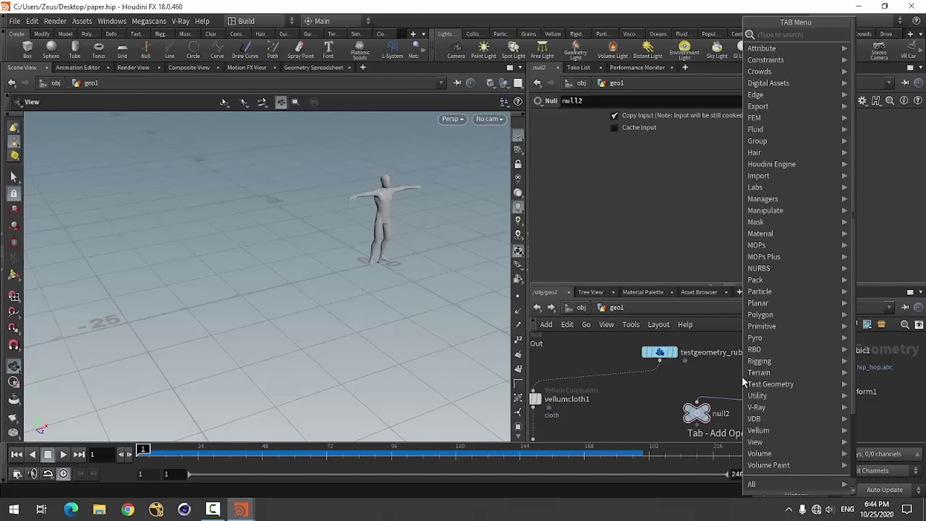
{"action": "type", "text": "co"}
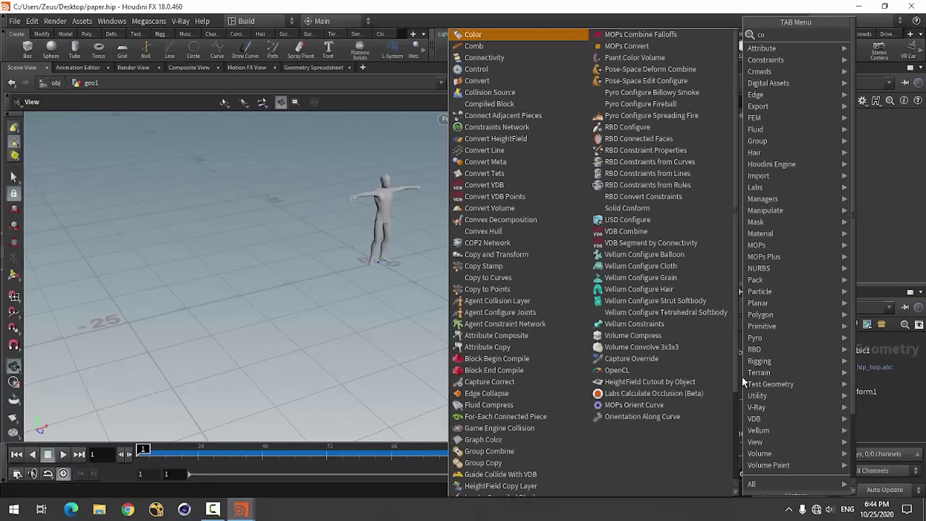
{"action": "type", "text": "n"}
{"action": "left_click", "coordinate": [621, 69]}
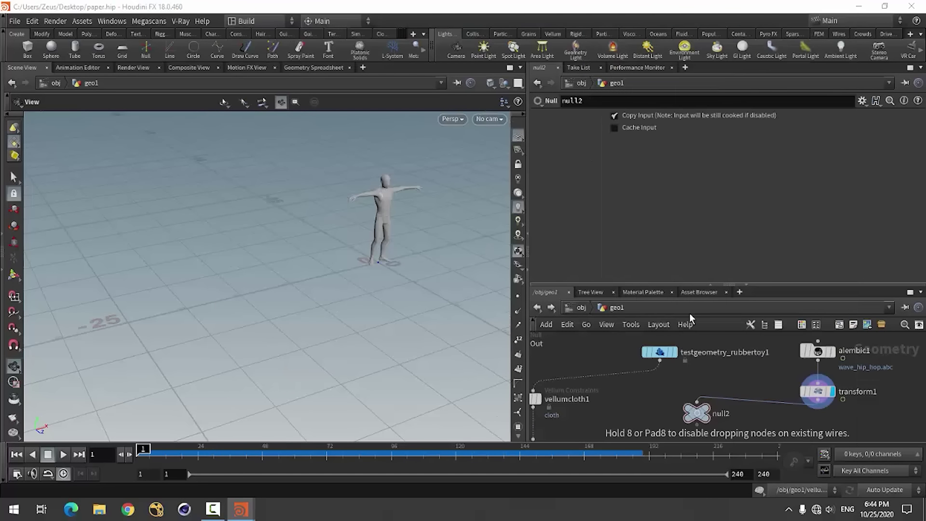
{"action": "left_click", "coordinate": [758, 410]}
{"action": "scroll", "coordinate": [721, 368], "scroll_direction": "down", "scroll_amount": 3}
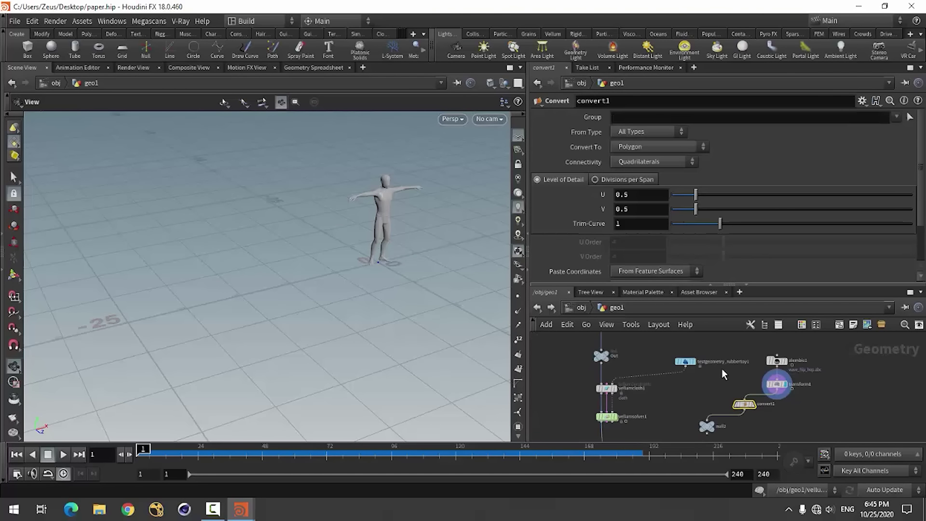
{"action": "scroll", "coordinate": [699, 373], "scroll_direction": "down", "scroll_amount": 2}
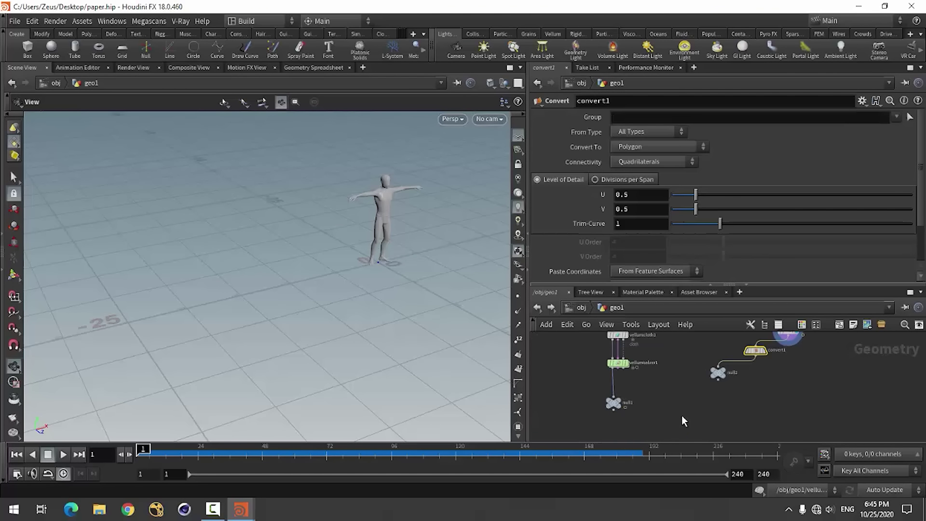
{"action": "scroll", "coordinate": [678, 374], "scroll_direction": "up", "scroll_amount": 1}
{"action": "scroll", "coordinate": [676, 352], "scroll_direction": "up", "scroll_amount": 1}
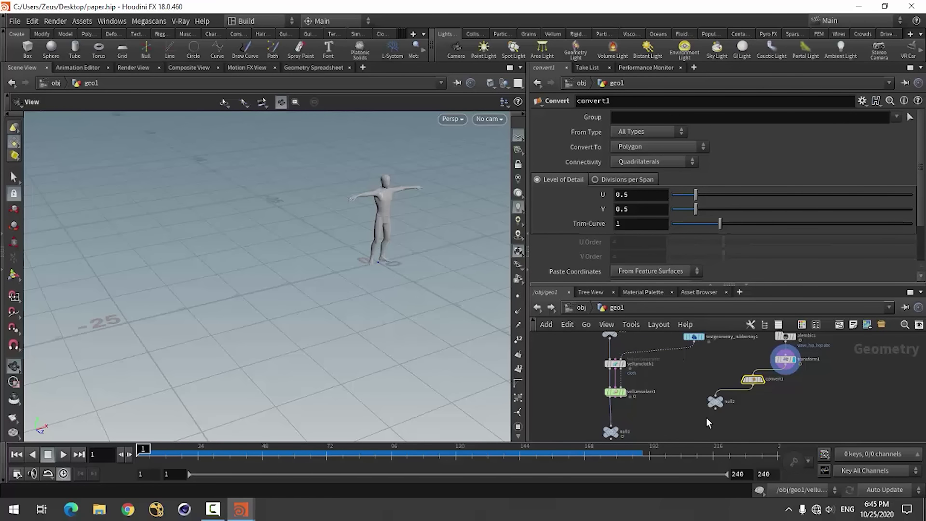
Step: Delete the testgeometry_rubbertoy1 node
{"action": "left_click", "coordinate": [716, 415]}
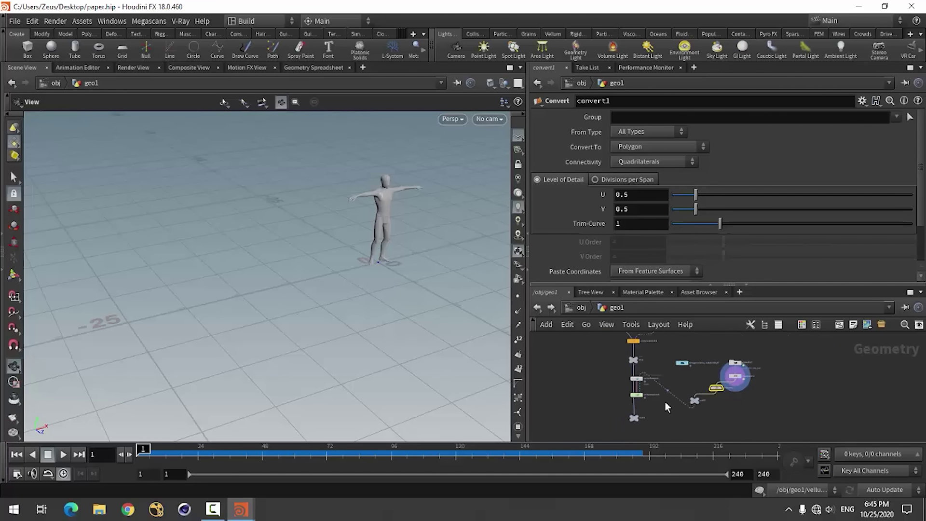
{"action": "left_click", "coordinate": [680, 368]}
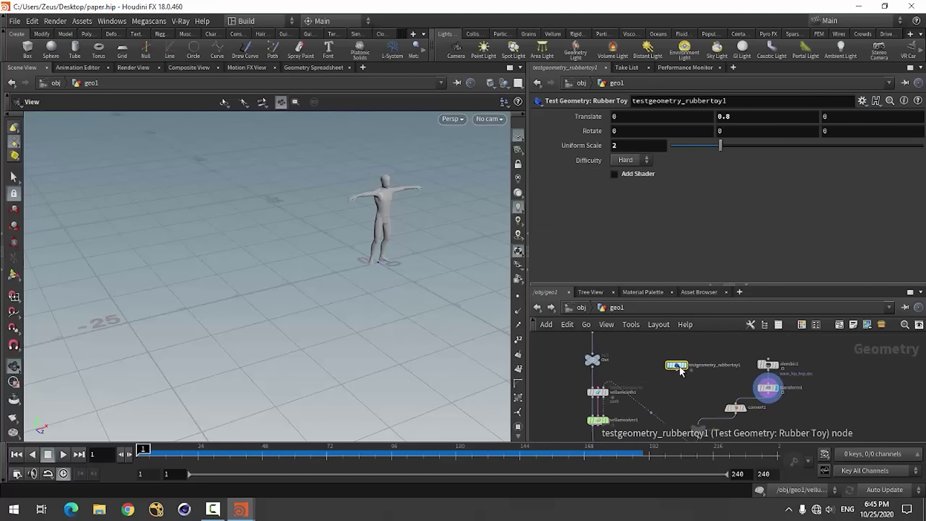
{"action": "key", "text": "Delete"}
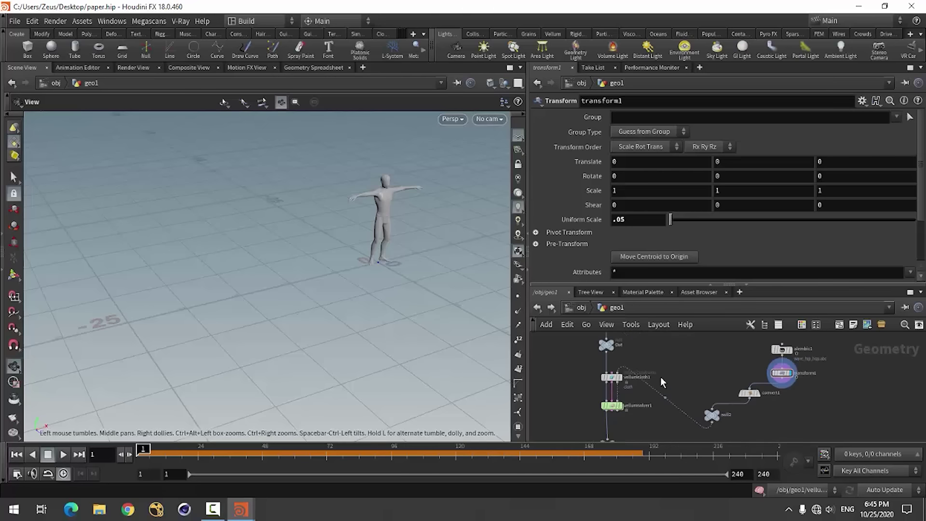
{"action": "scroll", "coordinate": [672, 424], "scroll_direction": "up", "scroll_amount": 3}
Step: Rename null2 to Out_attract and set popattract1's Goal SOP Path to /obj/geo1/Out_attract
{"action": "double_click", "coordinate": [769, 410]}
{"action": "type", "text": "Out_attract"}
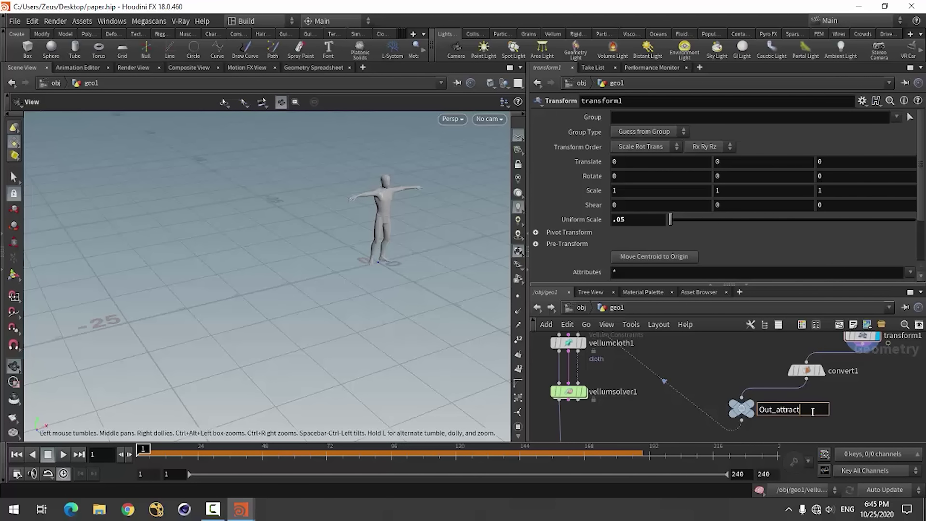
{"action": "key", "text": "Return"}
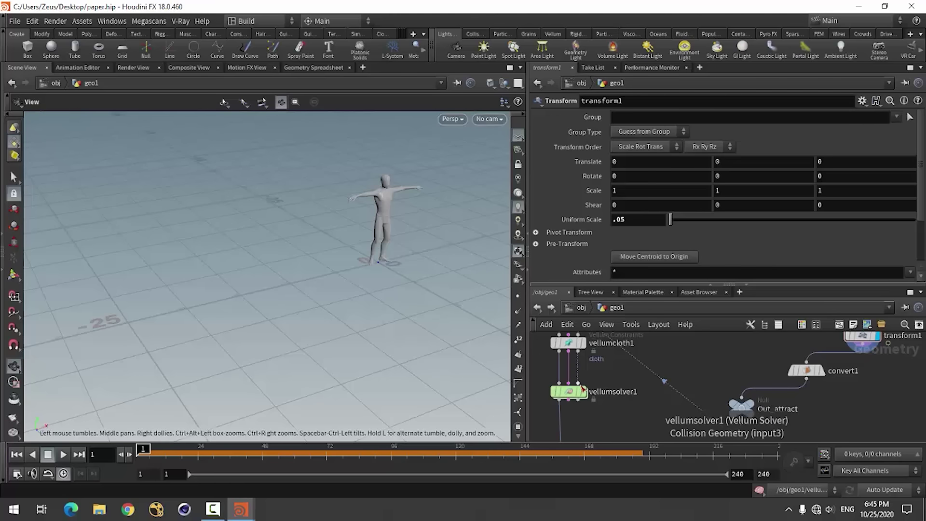
{"action": "double_click", "coordinate": [567, 396]}
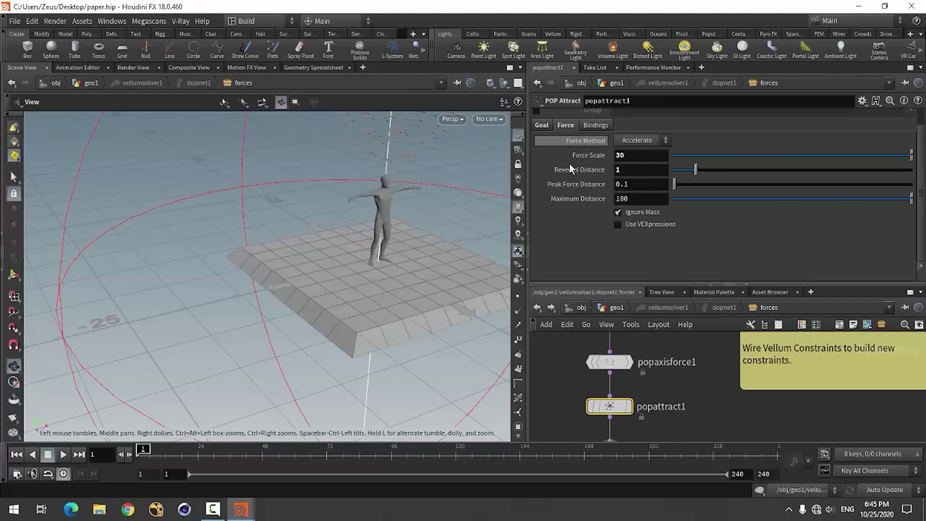
{"action": "scroll", "coordinate": [569, 169], "scroll_direction": "up", "scroll_amount": 2}
{"action": "left_click", "coordinate": [541, 146]}
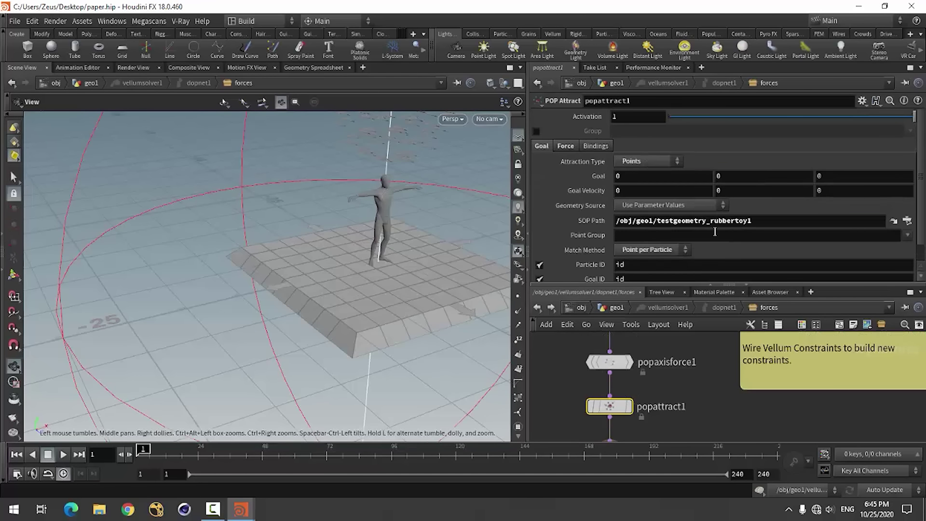
{"action": "left_click", "coordinate": [907, 221]}
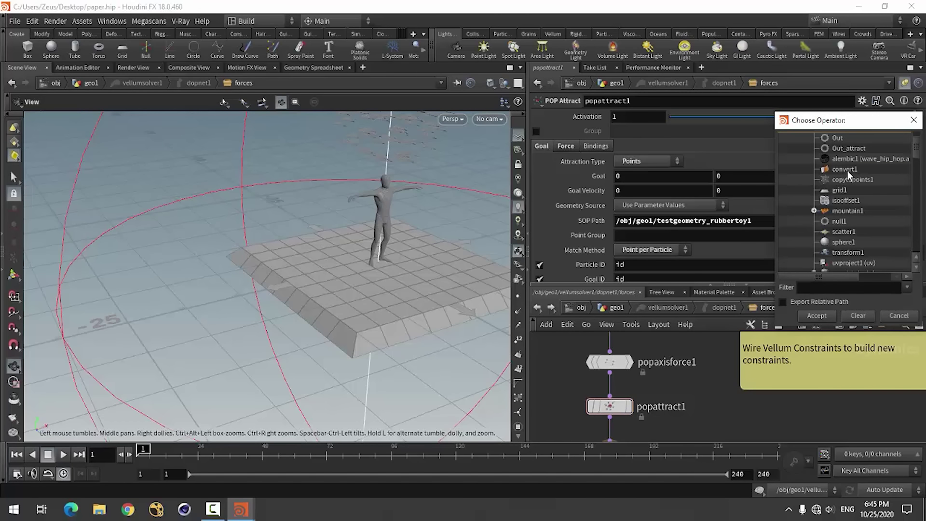
{"action": "left_click", "coordinate": [859, 153]}
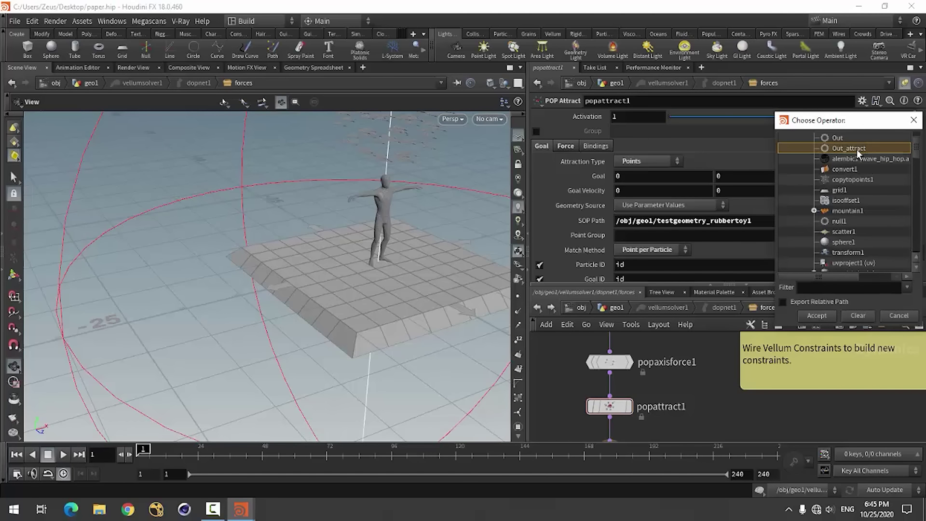
{"action": "left_click", "coordinate": [817, 315]}
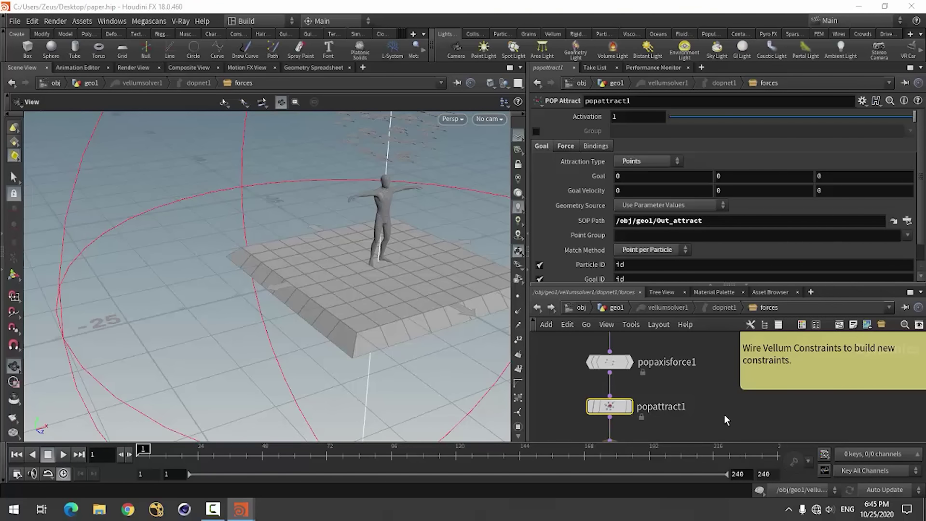
{"action": "scroll", "coordinate": [712, 393], "scroll_direction": "down", "scroll_amount": 4}
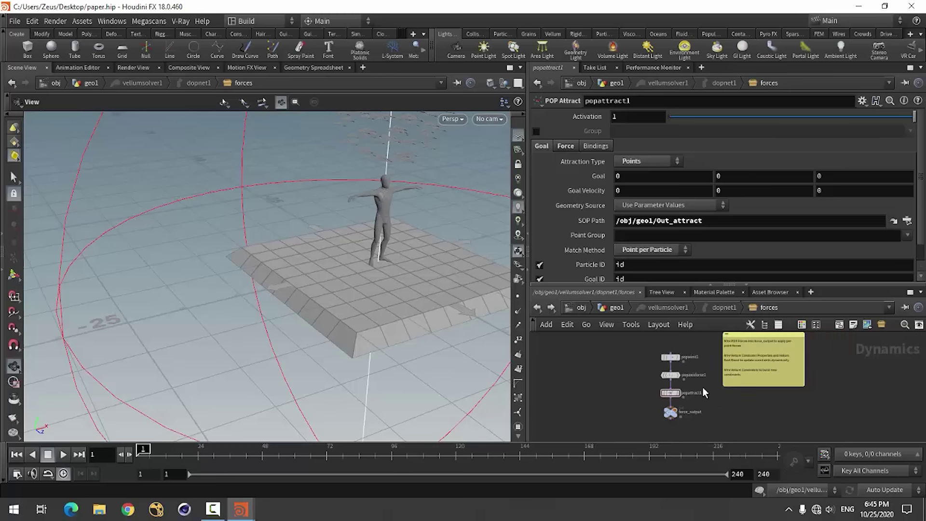
Step: Display null1 in geo1, orbit toward the paper pieces, and play the simulation
{"action": "left_click", "coordinate": [537, 309]}
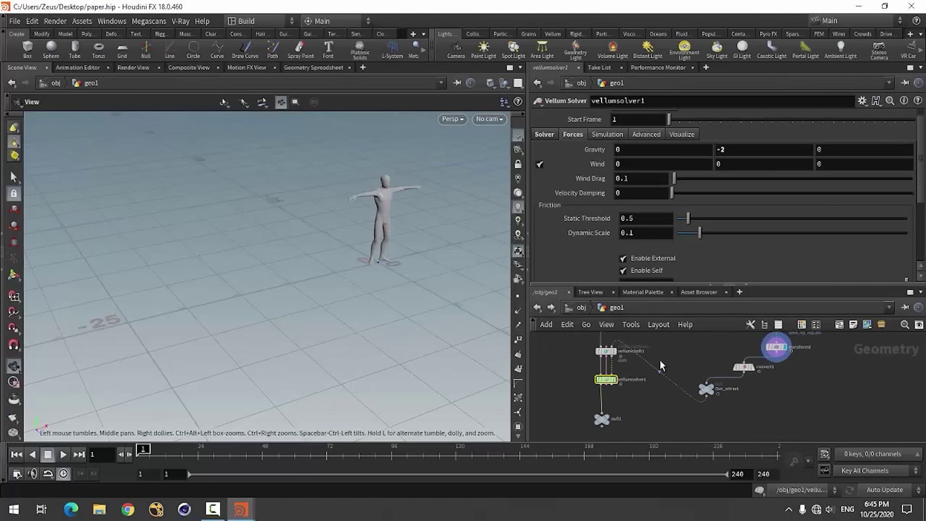
{"action": "scroll", "coordinate": [633, 404], "scroll_direction": "up", "scroll_amount": 2}
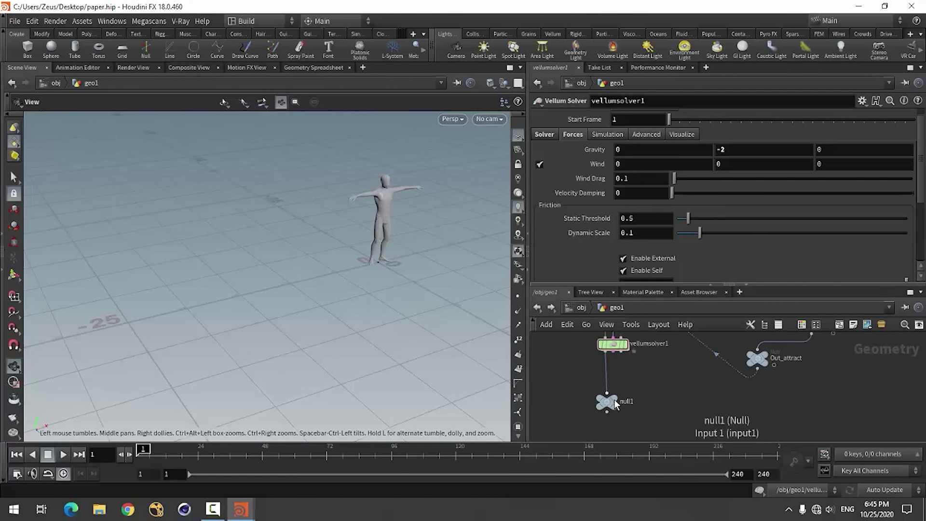
{"action": "left_click", "coordinate": [616, 405]}
{"action": "mouse_move", "coordinate": [346, 308]}
{"action": "left_mouse_down"}
{"action": "mouse_move", "coordinate": [385, 188]}
{"action": "mouse_move", "coordinate": [283, 333]}
{"action": "mouse_move", "coordinate": [283, 306]}
{"action": "mouse_move", "coordinate": [385, 281]}
{"action": "mouse_move", "coordinate": [300, 315]}
{"action": "left_mouse_up"}
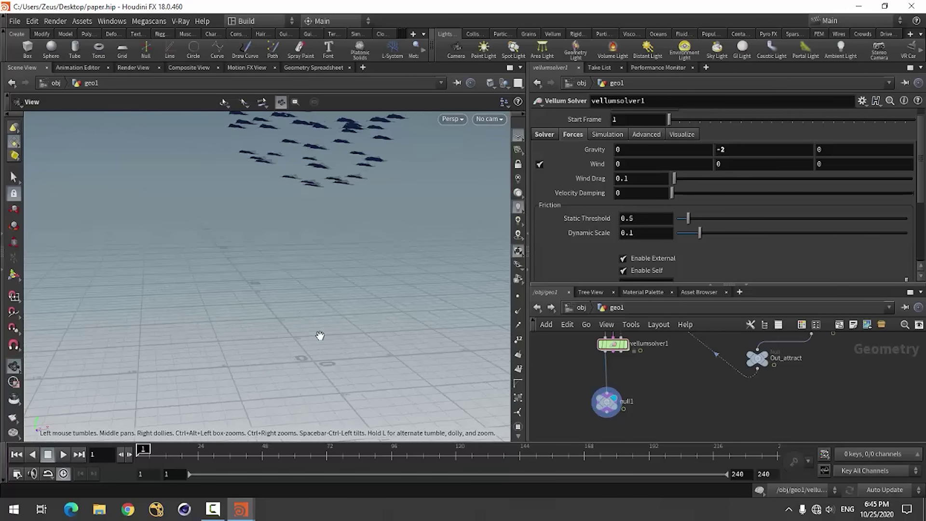
{"action": "left_click", "coordinate": [63, 455]}
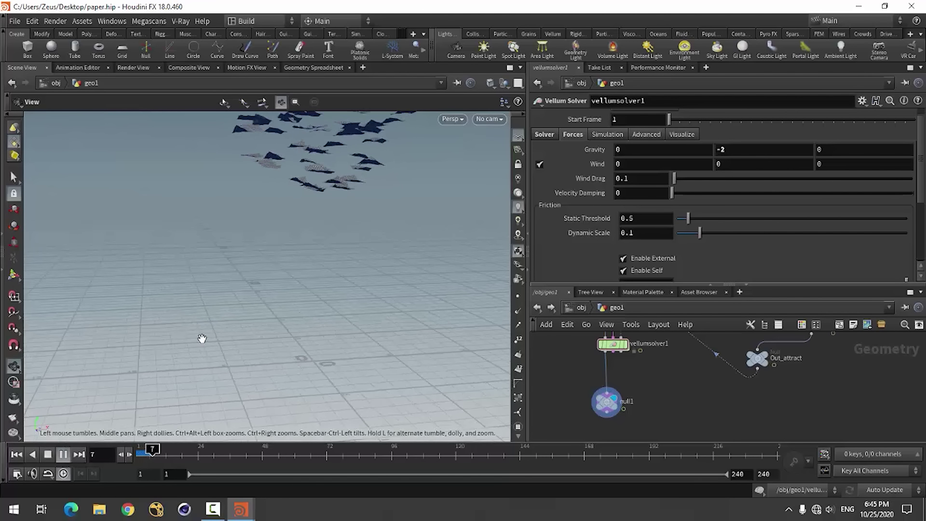
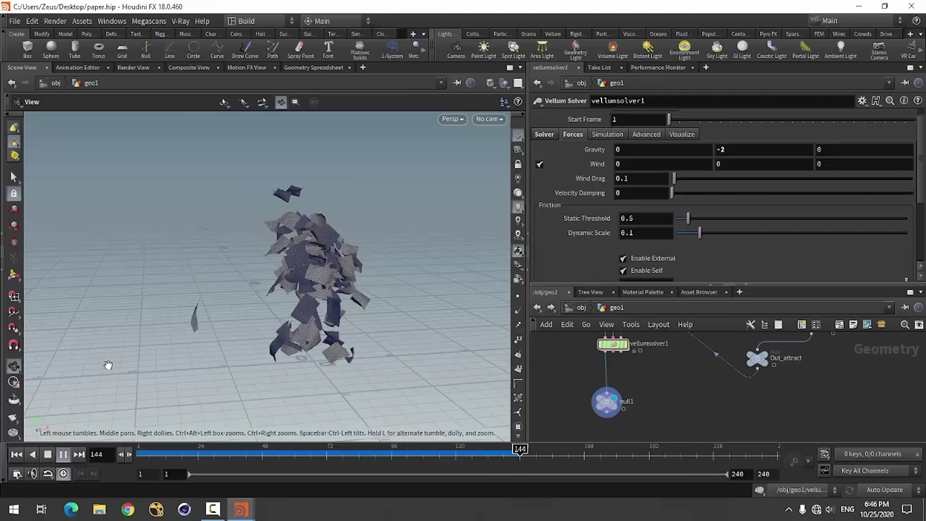
Step: Replay the paper simulation, scrub to frame 152 and orbit around the figure
{"action": "left_click", "coordinate": [48, 456]}
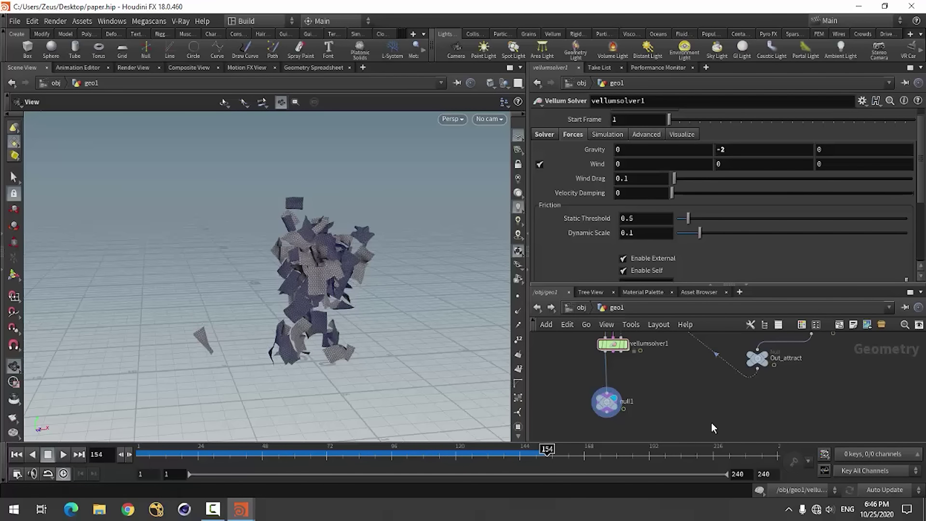
{"action": "scroll", "coordinate": [731, 392], "scroll_direction": "up", "scroll_amount": 2}
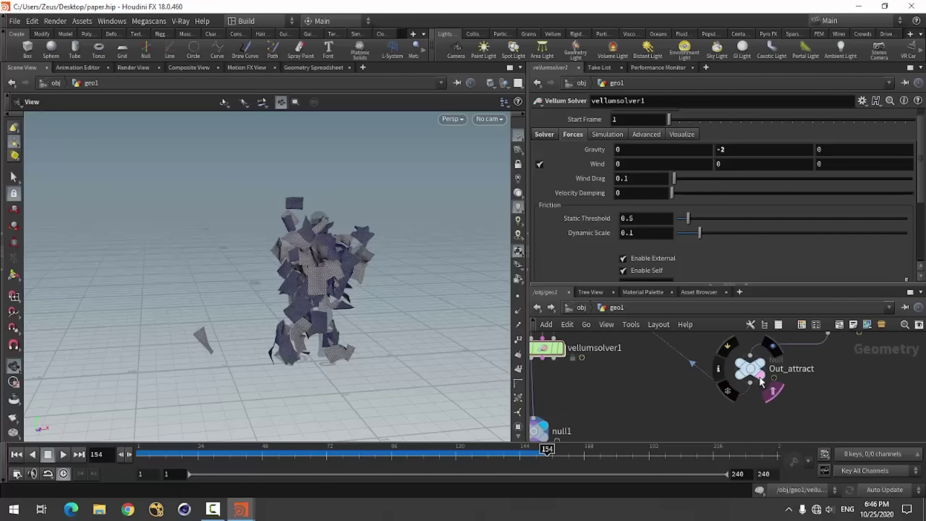
{"action": "left_click_drag", "start_coordinate": [248, 389], "coordinate": [383, 295]}
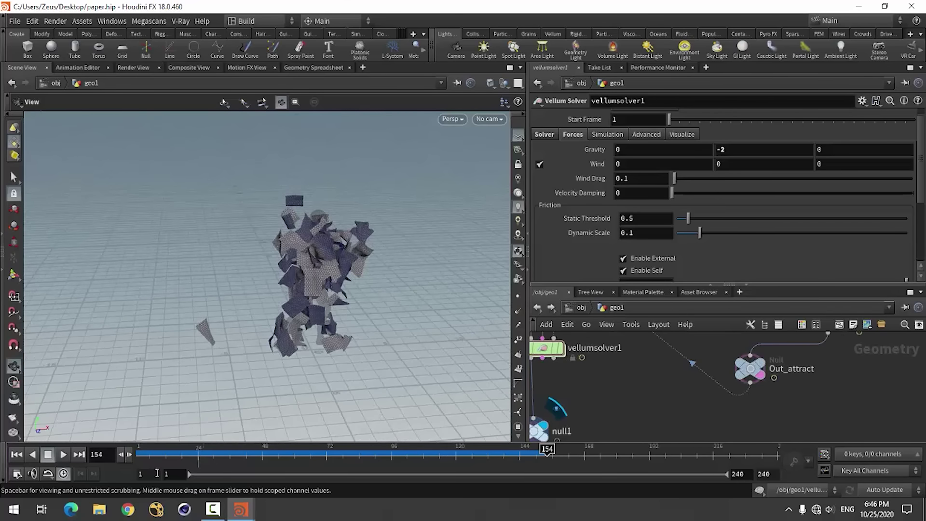
{"action": "left_click", "coordinate": [62, 456]}
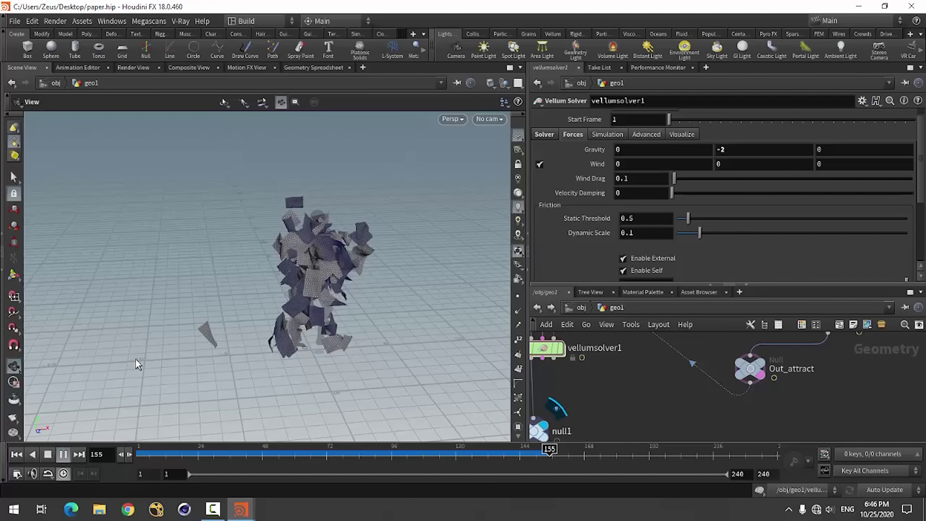
{"action": "left_click", "coordinate": [56, 453]}
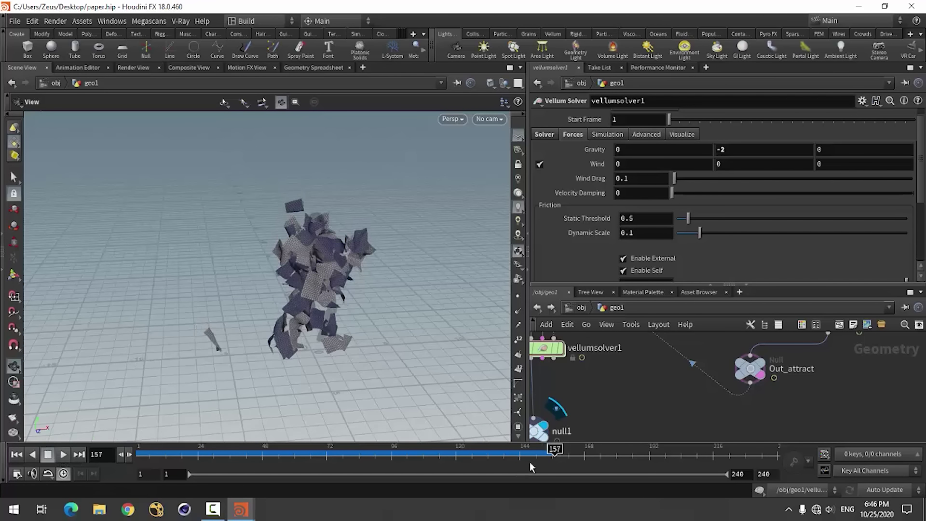
{"action": "left_click_drag", "start_coordinate": [533, 454], "coordinate": [470, 452]}
{"action": "mouse_move", "coordinate": [389, 455]}
{"action": "left_mouse_down"}
{"action": "mouse_move", "coordinate": [524, 456]}
{"action": "mouse_move", "coordinate": [537, 437]}
{"action": "left_mouse_up"}
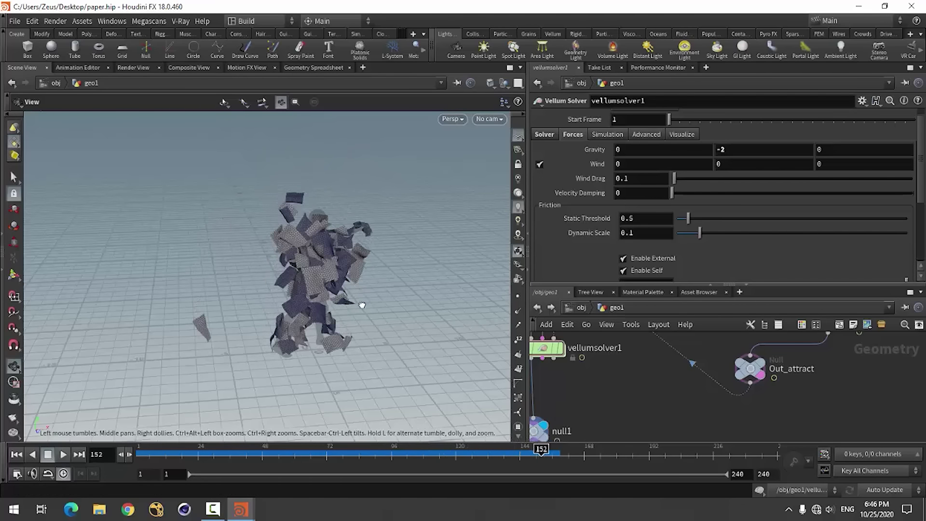
{"action": "left_click_drag", "start_coordinate": [358, 303], "coordinate": [299, 289]}
{"action": "scroll", "coordinate": [364, 306], "scroll_direction": "up", "scroll_amount": 3}
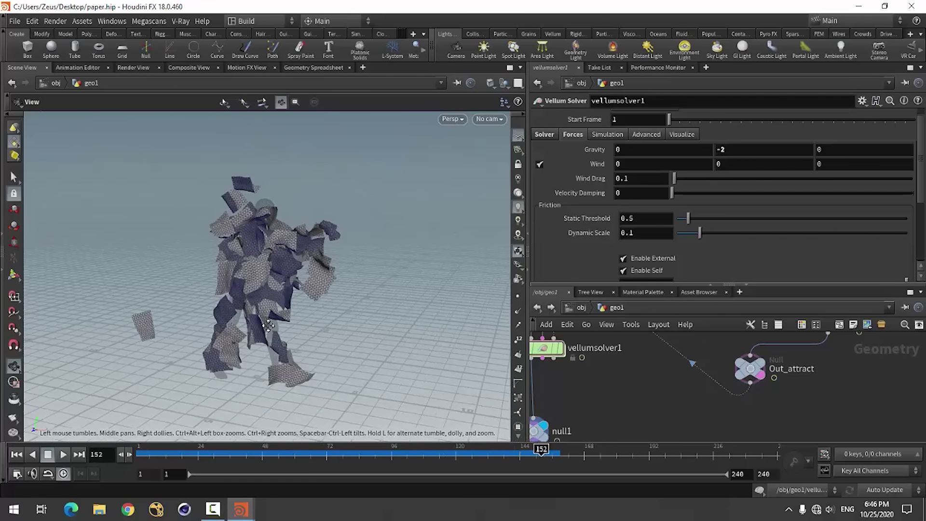
Step: Save the scene as paper.hip
{"action": "key", "text": "ctrl+s"}
{"action": "scroll", "coordinate": [640, 398], "scroll_direction": "down", "scroll_amount": 3}
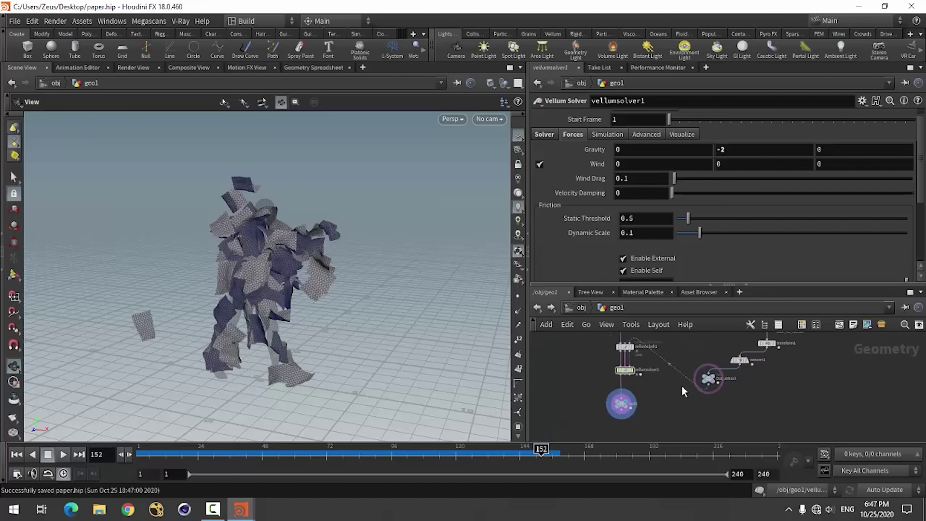
{"action": "scroll", "coordinate": [646, 409], "scroll_direction": "down", "scroll_amount": 3}
{"action": "scroll", "coordinate": [625, 347], "scroll_direction": "up", "scroll_amount": 1}
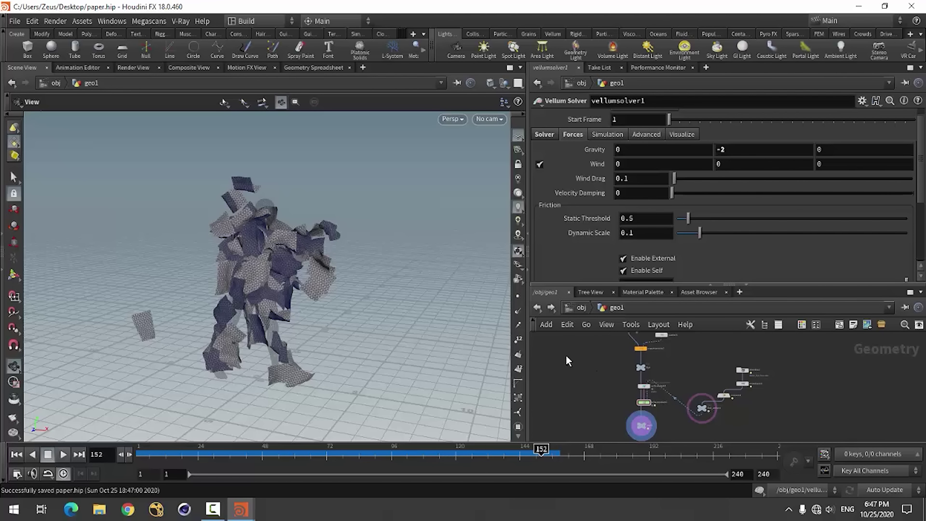
Step: Add a V-Ray Dome Light node at /obj beside geo1
{"action": "left_click", "coordinate": [539, 308]}
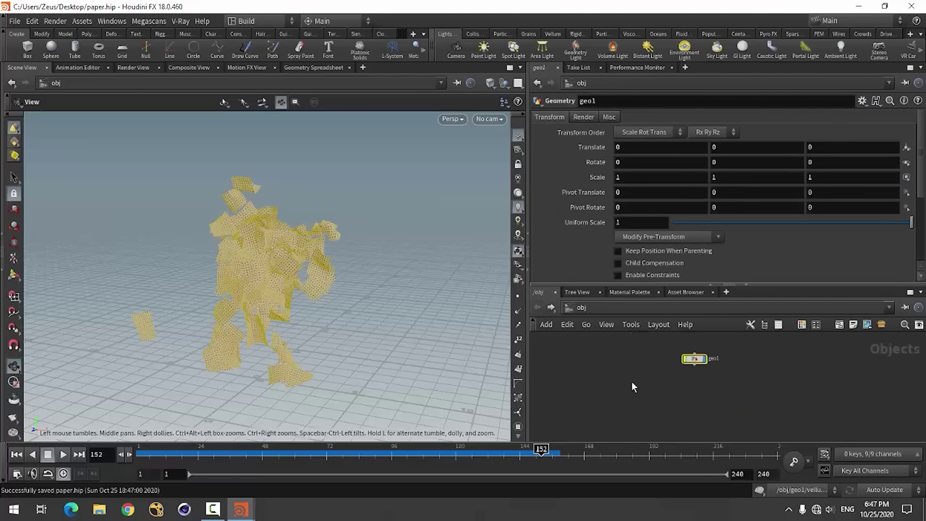
{"action": "left_click", "coordinate": [665, 398]}
{"action": "key", "text": "Tab"}
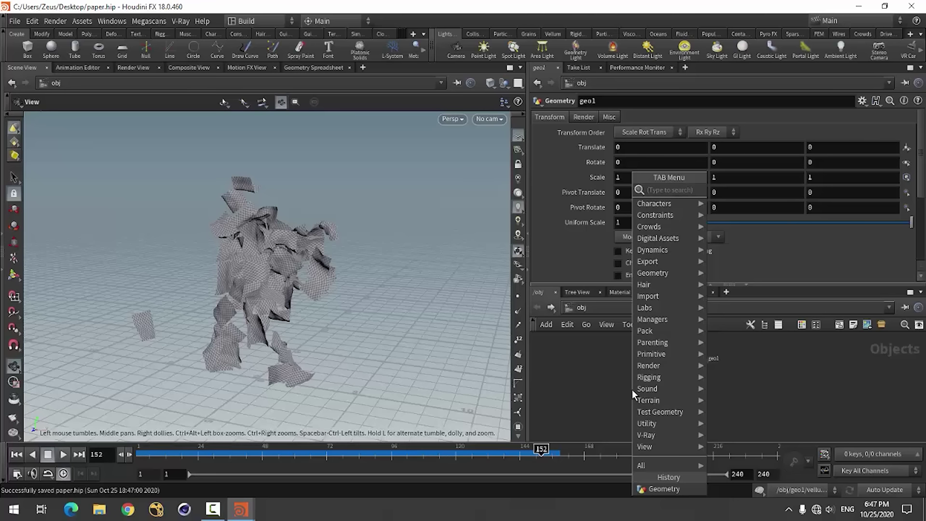
{"action": "mouse_move", "coordinate": [647, 436]}
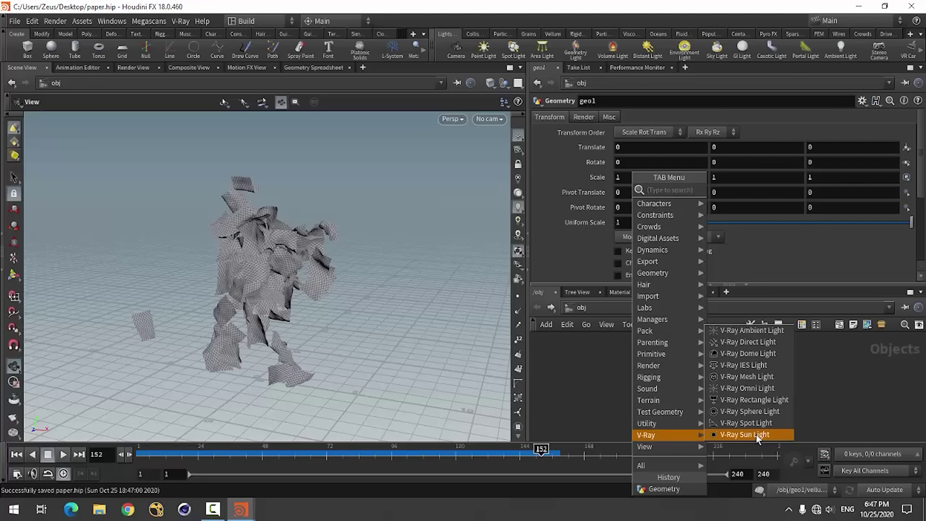
{"action": "left_click", "coordinate": [746, 363]}
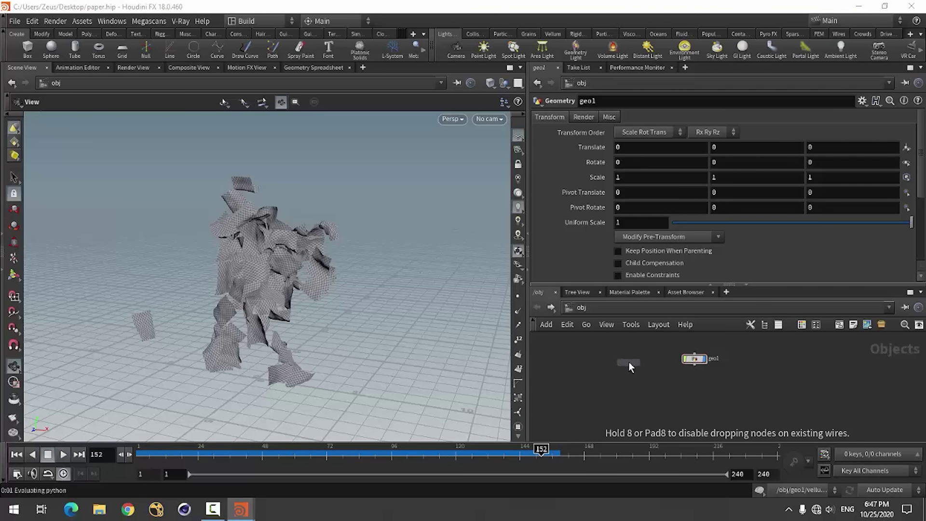
{"action": "left_click", "coordinate": [629, 360]}
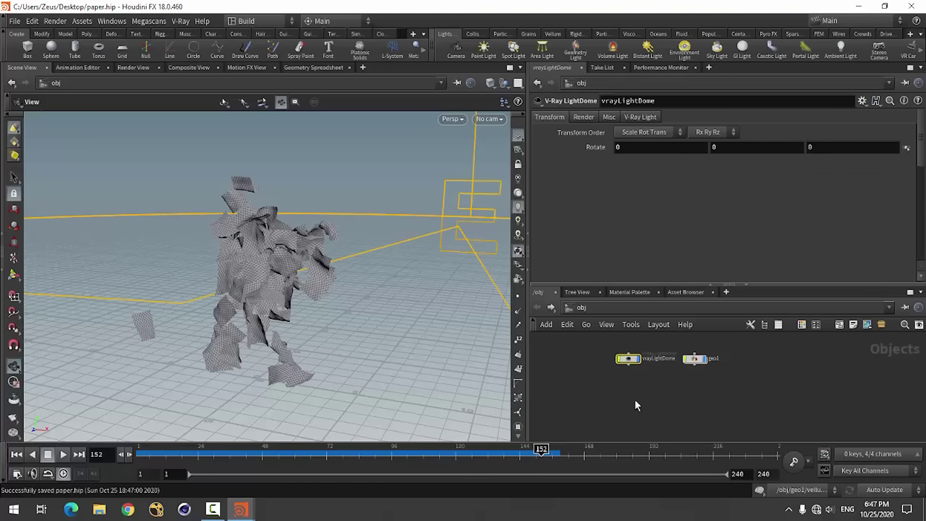
Step: Browse for a texture file in the dome light's V-Ray Light settings
{"action": "left_click", "coordinate": [636, 116]}
{"action": "scroll", "coordinate": [764, 242], "scroll_direction": "down", "scroll_amount": 3}
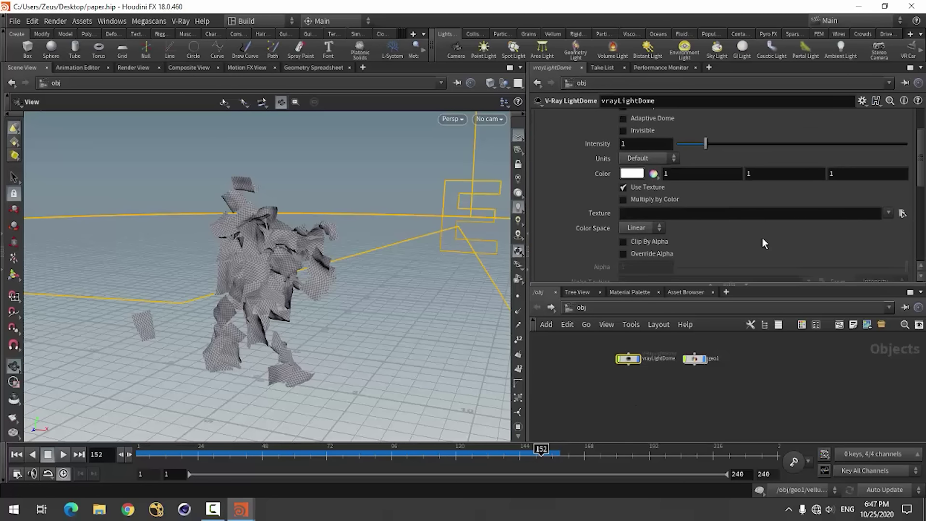
{"action": "left_click", "coordinate": [900, 215]}
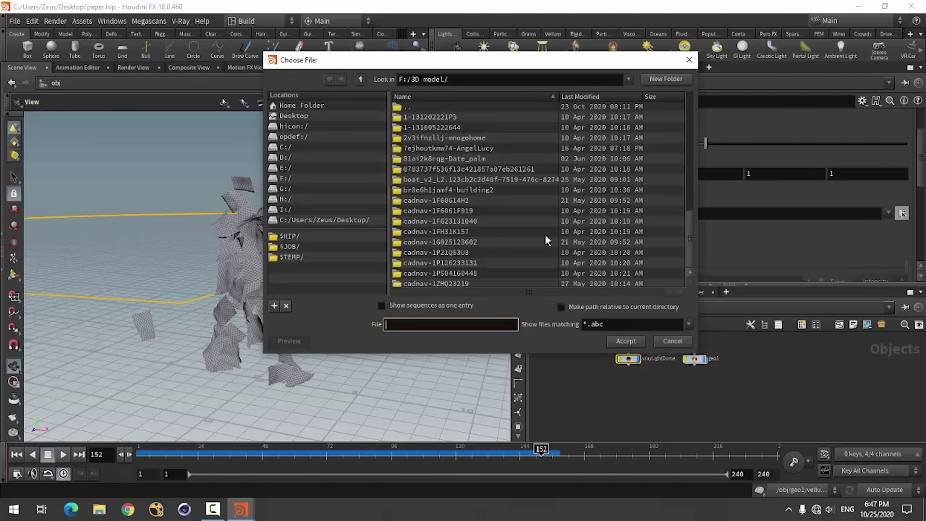
Step: Browse to F:/HDRI with the filter set to * and image thumbnails shown
{"action": "left_click", "coordinate": [279, 178]}
{"action": "scroll", "coordinate": [423, 212], "scroll_direction": "down", "scroll_amount": 1}
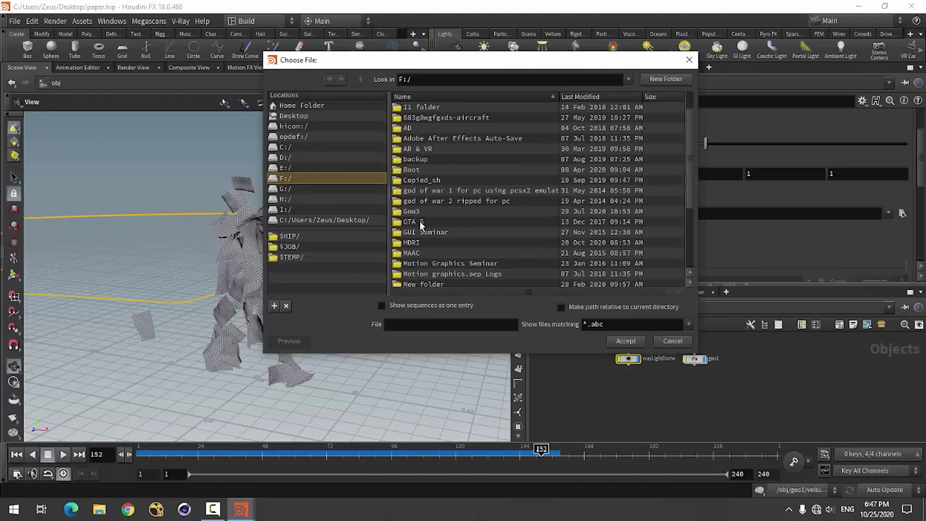
{"action": "double_click", "coordinate": [414, 243]}
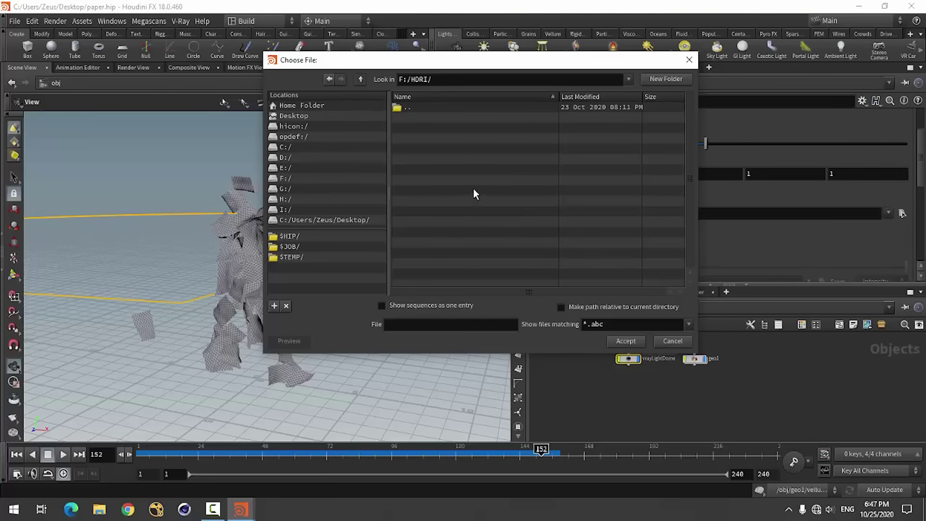
{"action": "left_click", "coordinate": [689, 324]}
{"action": "left_click", "coordinate": [634, 320]}
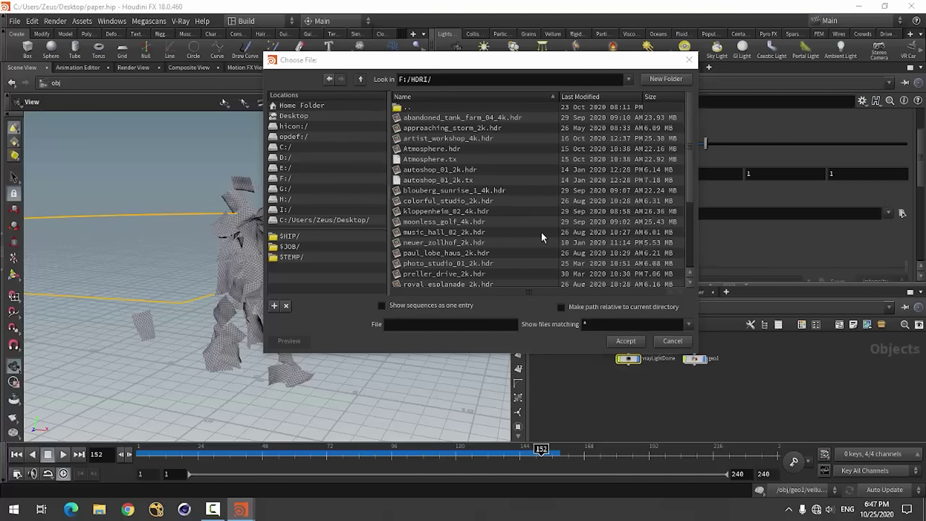
{"action": "right_click", "coordinate": [503, 165]}
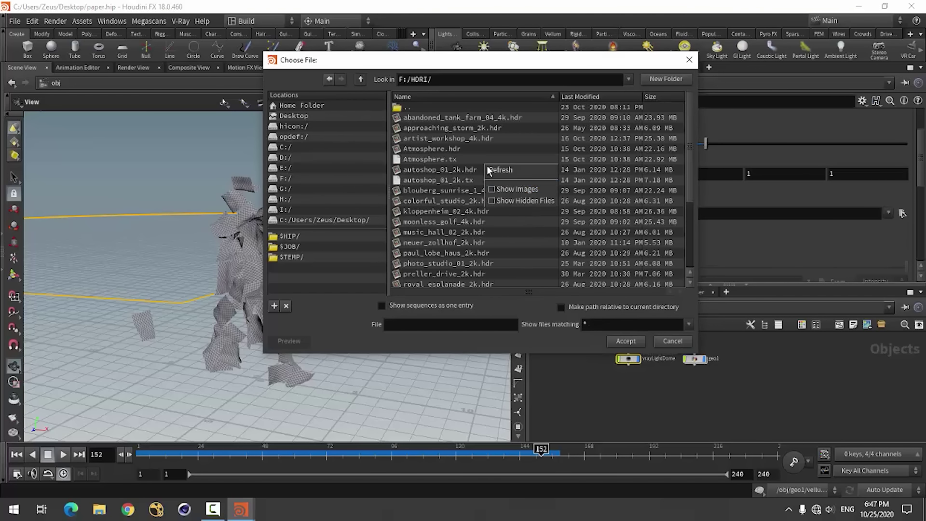
{"action": "left_click", "coordinate": [504, 186]}
Step: Select skylit_garage_4k.hdr and accept it as the dome light texture
{"action": "scroll", "coordinate": [466, 188], "scroll_direction": "down", "scroll_amount": 1}
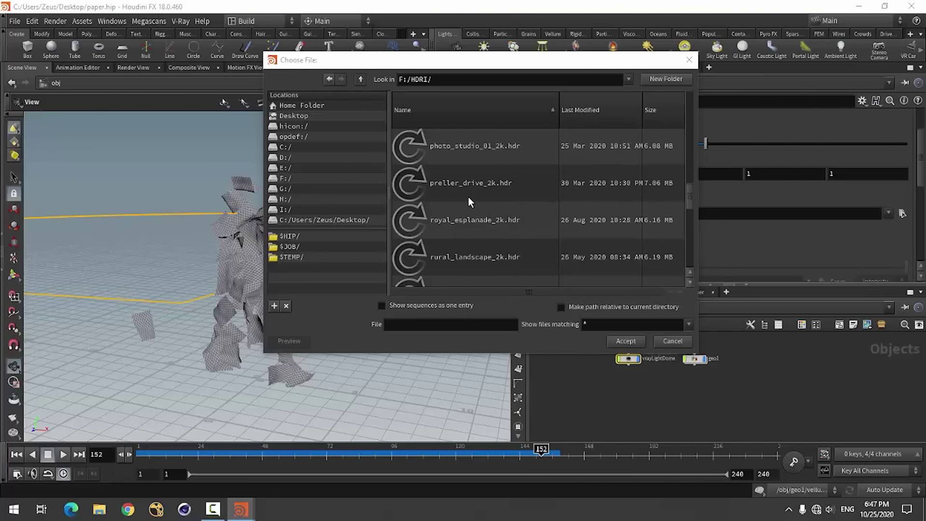
{"action": "scroll", "coordinate": [469, 198], "scroll_direction": "down", "scroll_amount": 2}
{"action": "scroll", "coordinate": [478, 212], "scroll_direction": "down", "scroll_amount": 2}
{"action": "scroll", "coordinate": [558, 240], "scroll_direction": "up", "scroll_amount": 2}
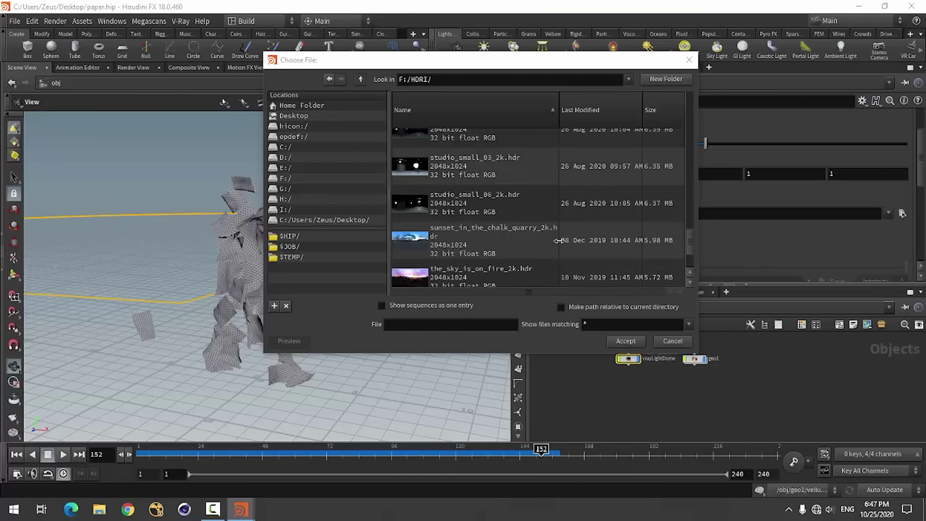
{"action": "scroll", "coordinate": [559, 241], "scroll_direction": "up", "scroll_amount": 2}
{"action": "left_click", "coordinate": [411, 173]}
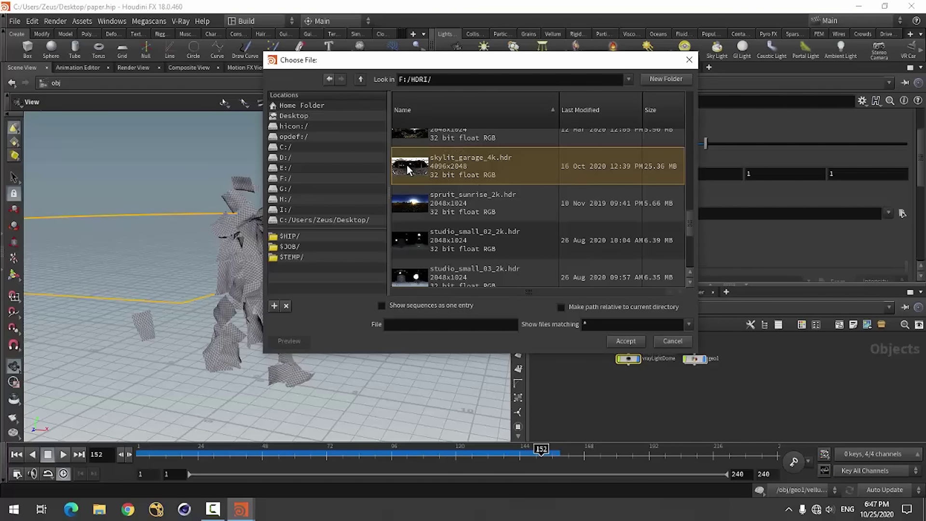
{"action": "left_click", "coordinate": [626, 341]}
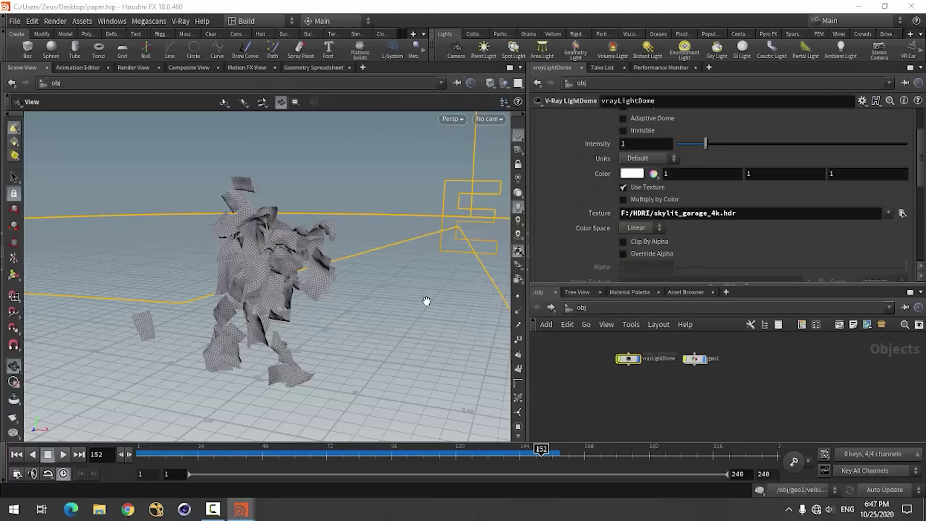
Step: Face the figure head-on and create camera cam1 from the current view
{"action": "scroll", "coordinate": [587, 259], "scroll_direction": "up", "scroll_amount": 2}
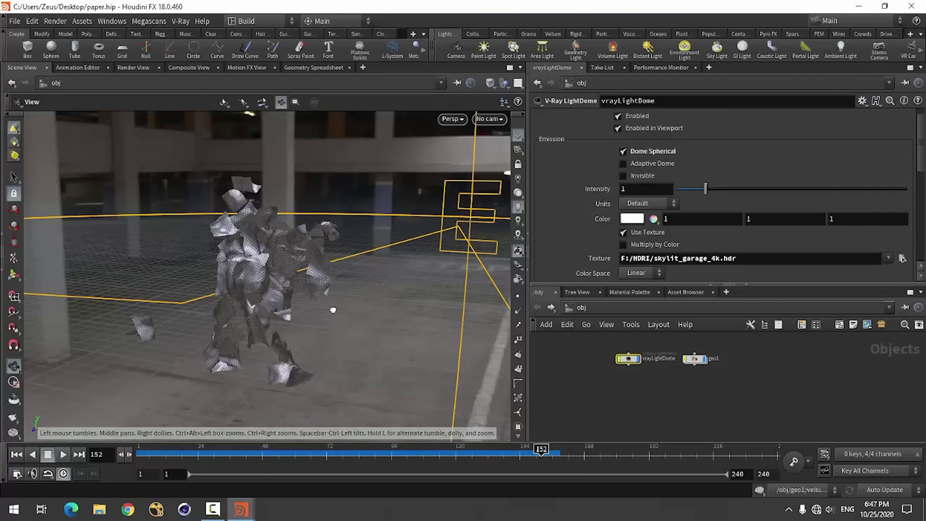
{"action": "mouse_move", "coordinate": [331, 306]}
{"action": "left_mouse_down"}
{"action": "mouse_move", "coordinate": [356, 304]}
{"action": "mouse_move", "coordinate": [366, 286]}
{"action": "mouse_move", "coordinate": [374, 299]}
{"action": "mouse_move", "coordinate": [348, 347]}
{"action": "mouse_move", "coordinate": [381, 349]}
{"action": "mouse_move", "coordinate": [381, 295]}
{"action": "left_mouse_up"}
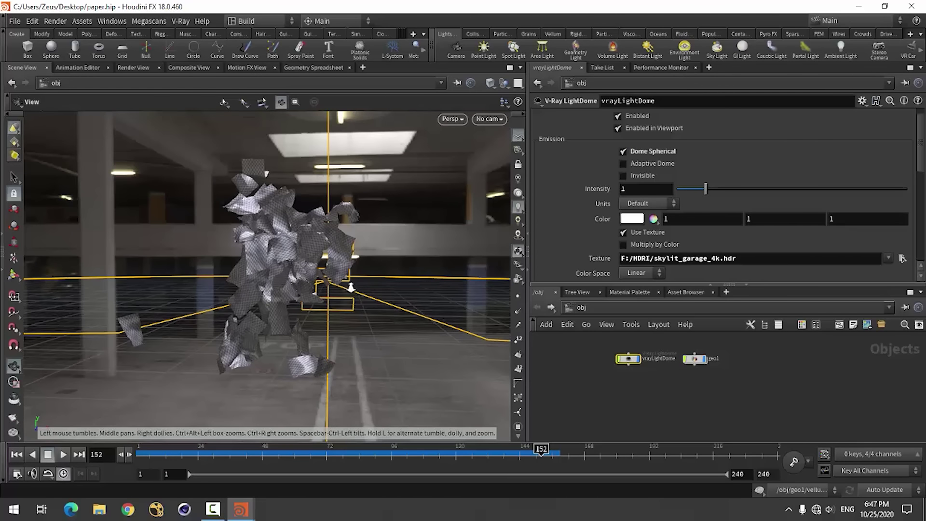
{"action": "left_click", "coordinate": [487, 118]}
{"action": "left_click", "coordinate": [504, 155]}
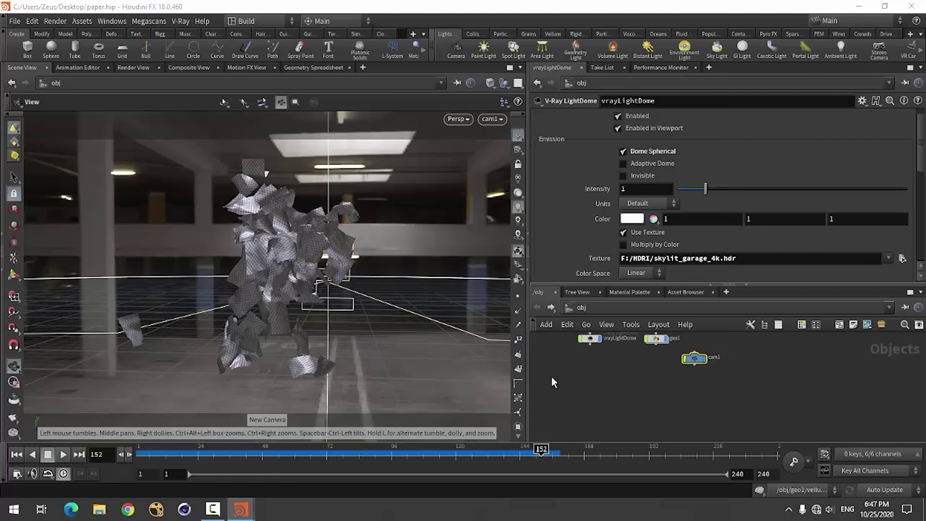
Step: Dismiss the render node list and search the /obj Tab menu for a Material Network
{"action": "left_click", "coordinate": [57, 24]}
{"action": "mouse_move", "coordinate": [77, 34]}
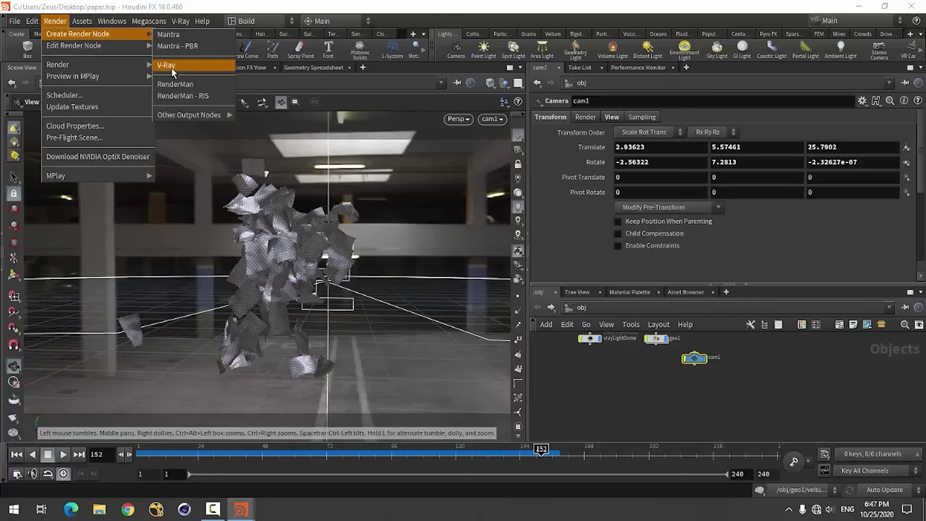
{"action": "left_click", "coordinate": [172, 67]}
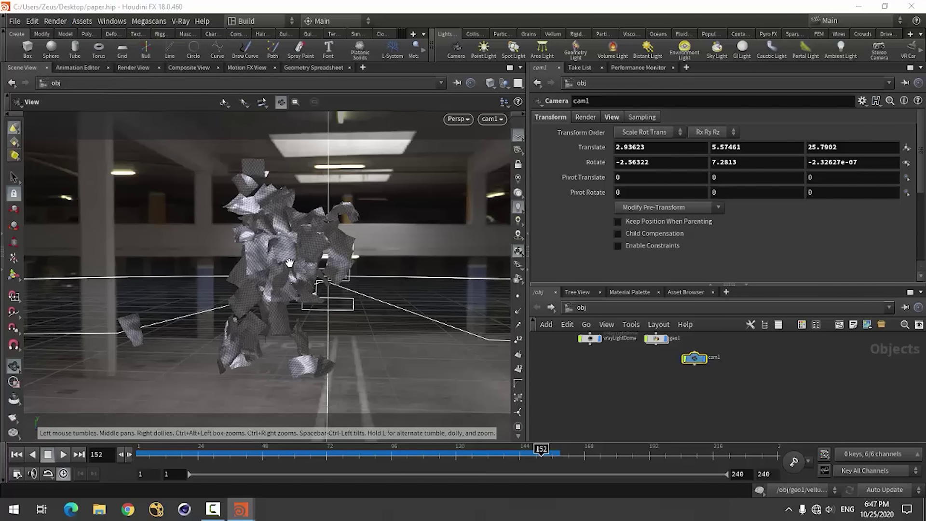
{"action": "scroll", "coordinate": [644, 401], "scroll_direction": "down", "scroll_amount": 1}
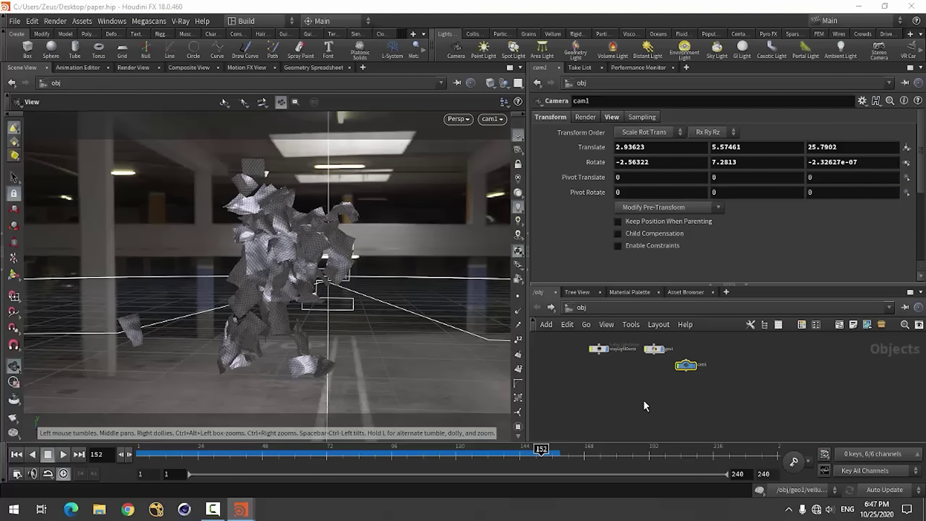
{"action": "key", "text": "Tab"}
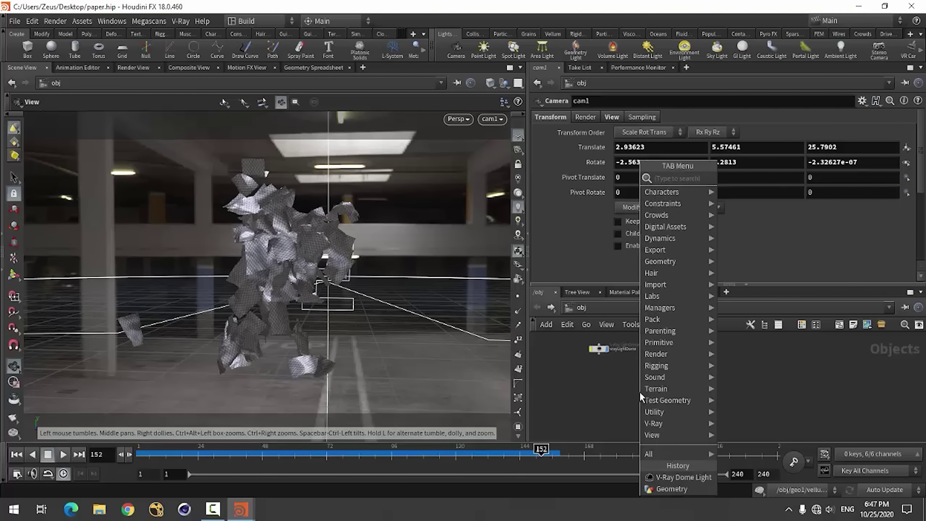
{"action": "key", "text": "Escape"}
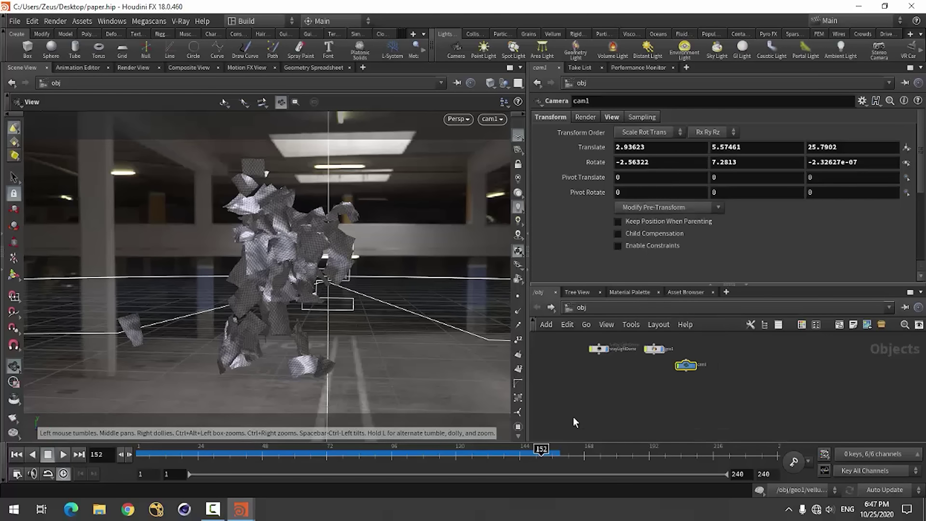
{"action": "key", "text": "Tab"}
{"action": "type", "text": "m"}
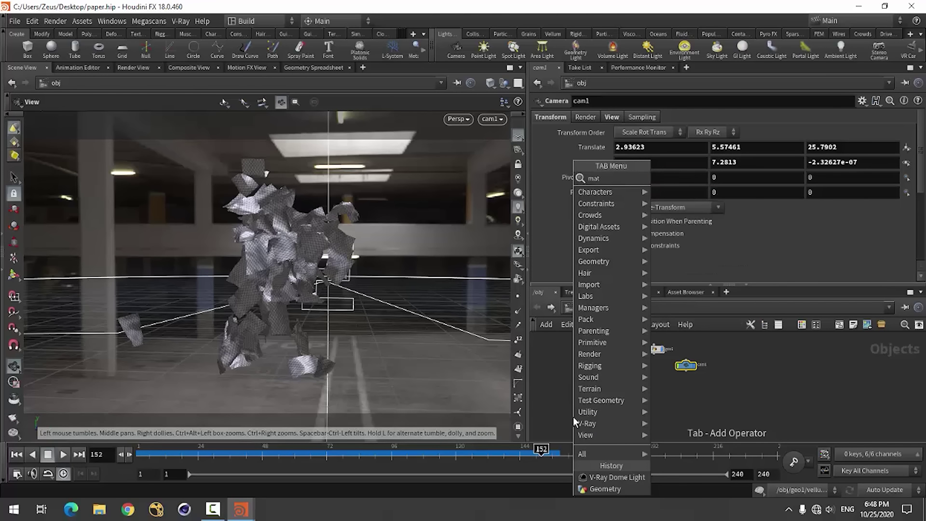
Step: Place a Material Network, dive inside and add a V-Ray Material node (vrayMtl)
{"action": "left_click", "coordinate": [703, 181]}
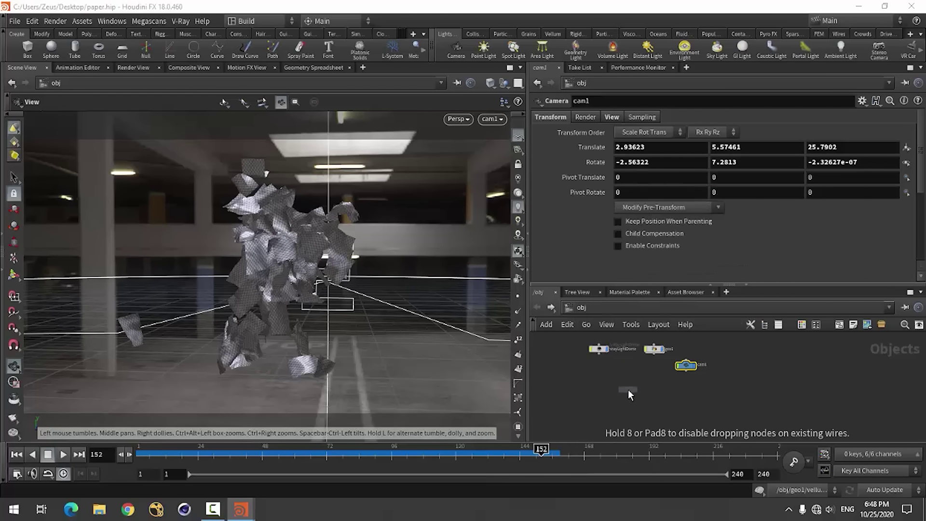
{"action": "left_click", "coordinate": [612, 386]}
{"action": "double_click", "coordinate": [613, 386]}
{"action": "key", "text": "Tab"}
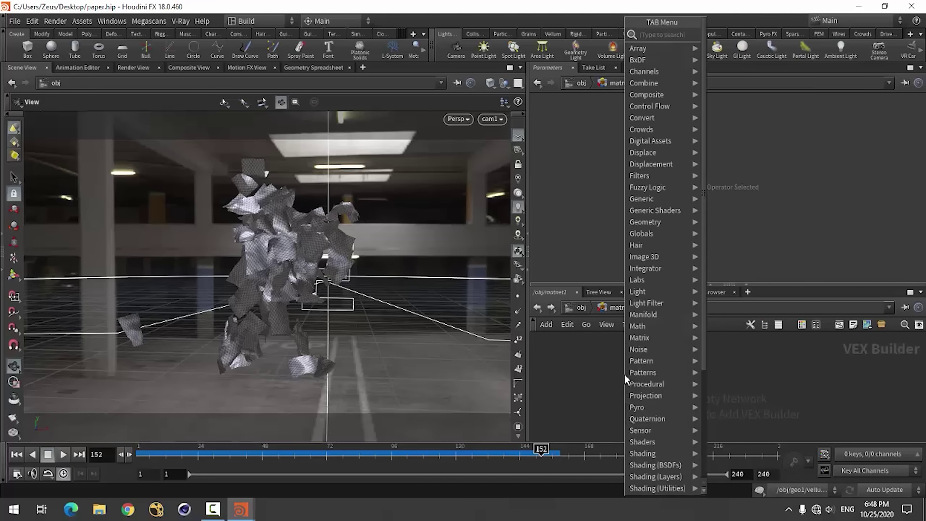
{"action": "scroll", "coordinate": [624, 374], "scroll_direction": "down", "scroll_amount": 3}
{"action": "scroll", "coordinate": [624, 375], "scroll_direction": "down", "scroll_amount": 3}
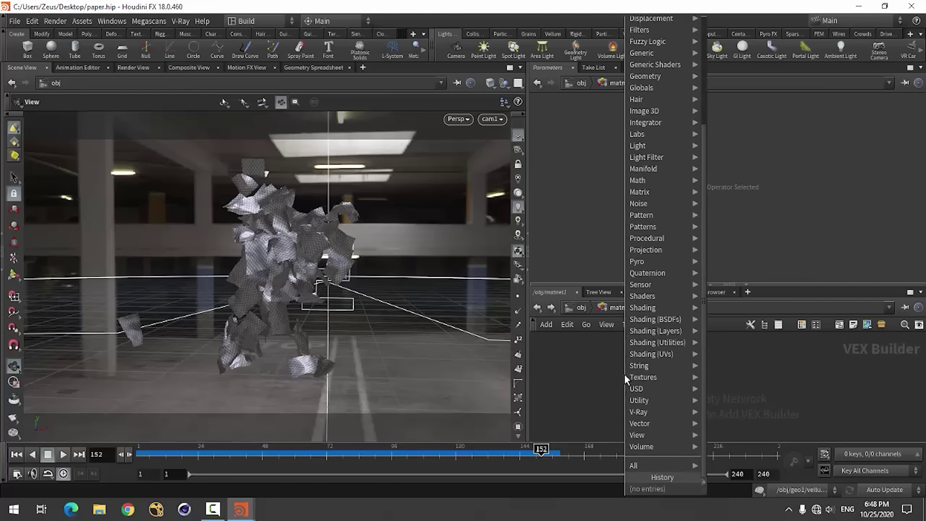
{"action": "mouse_move", "coordinate": [716, 447]}
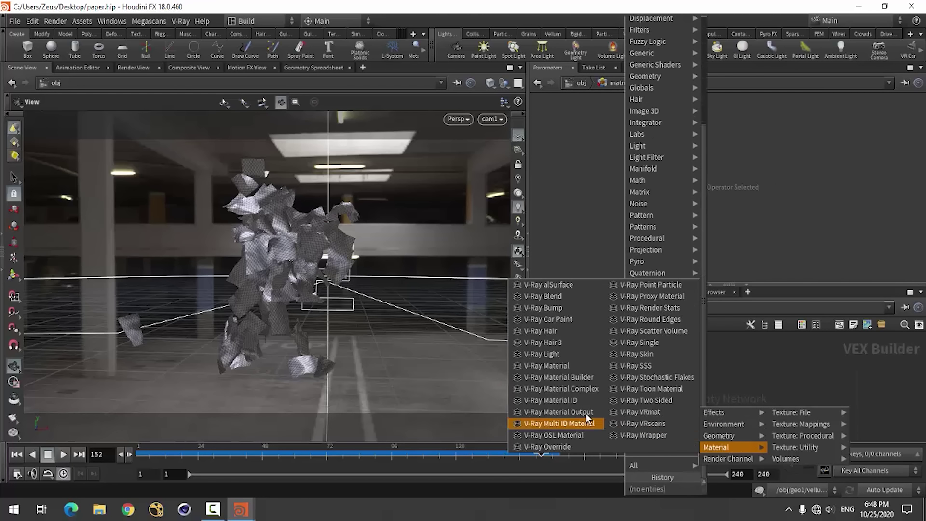
{"action": "left_click", "coordinate": [561, 369]}
{"action": "left_click", "coordinate": [691, 381]}
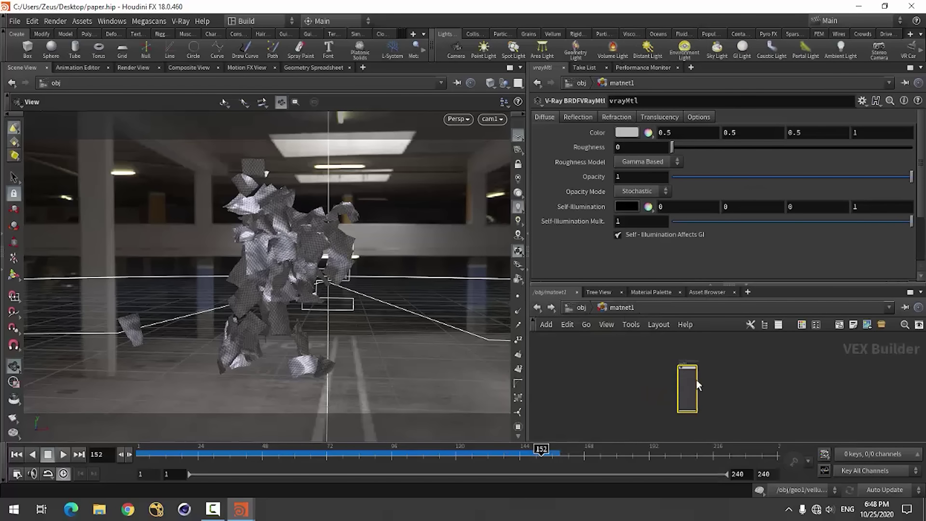
Step: Add a V-Ray Image File node left of vrayMtl via an 'ima' search
{"action": "key", "text": "Tab"}
{"action": "scroll", "coordinate": [614, 372], "scroll_direction": "down", "scroll_amount": 4}
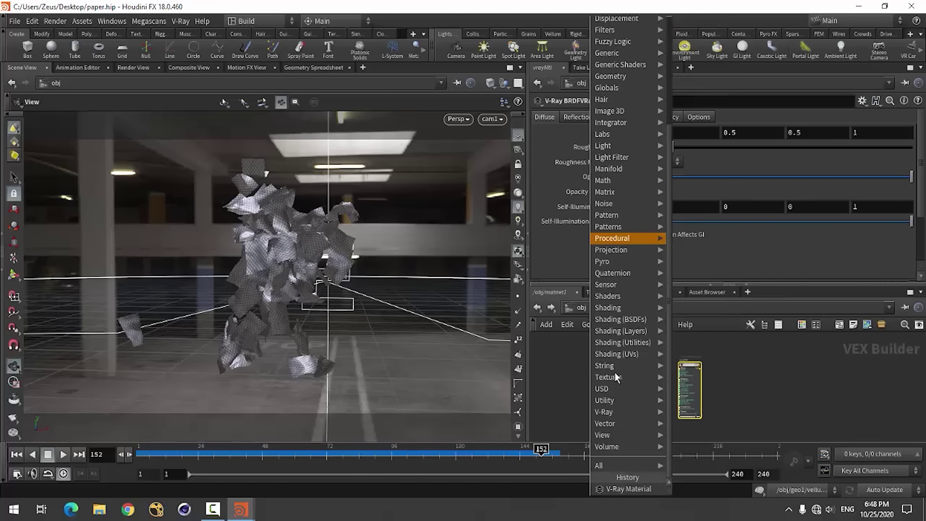
{"action": "key", "text": "Tab"}
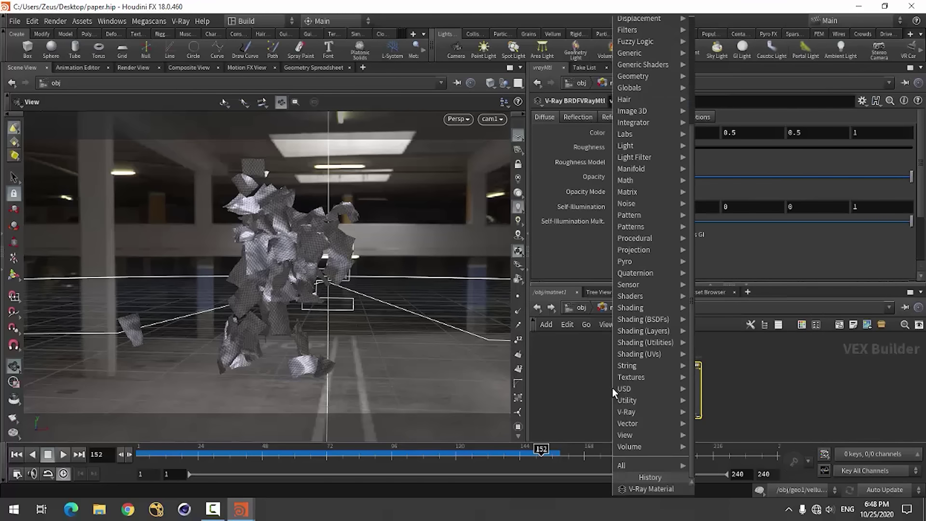
{"action": "type", "text": "ima"}
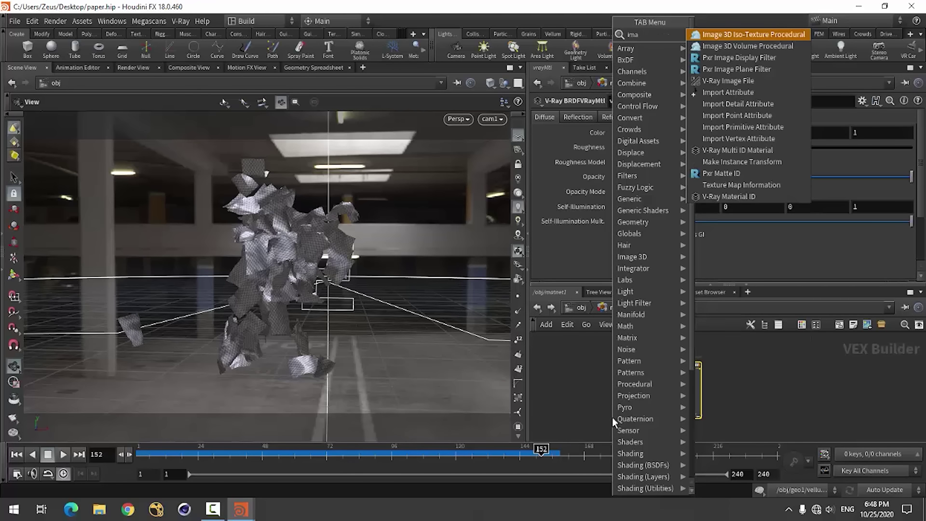
{"action": "left_click", "coordinate": [732, 81]}
{"action": "left_click", "coordinate": [614, 369]}
{"action": "scroll", "coordinate": [651, 381], "scroll_direction": "up", "scroll_amount": 2}
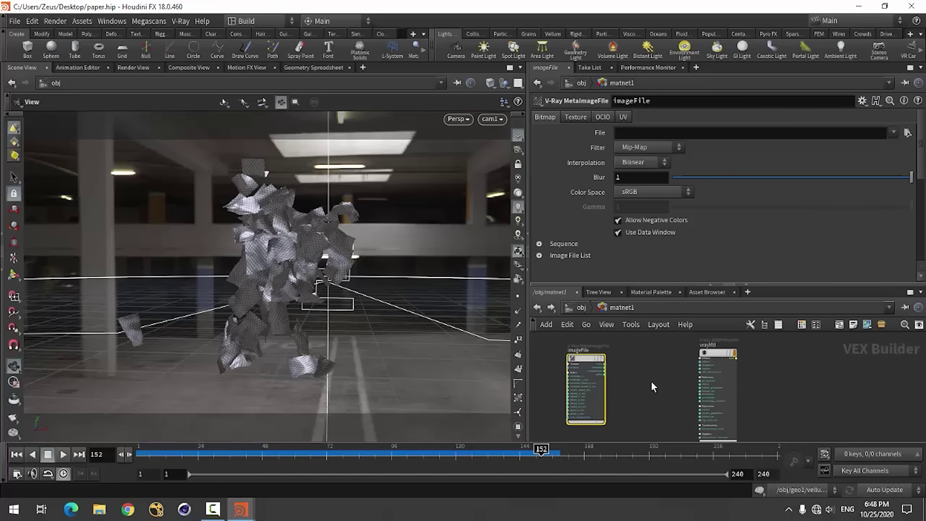
{"action": "scroll", "coordinate": [621, 378], "scroll_direction": "up", "scroll_amount": 2}
Step: Wire the image file's colour output into vrayMtl's diffuse input
{"action": "left_click", "coordinate": [600, 363]}
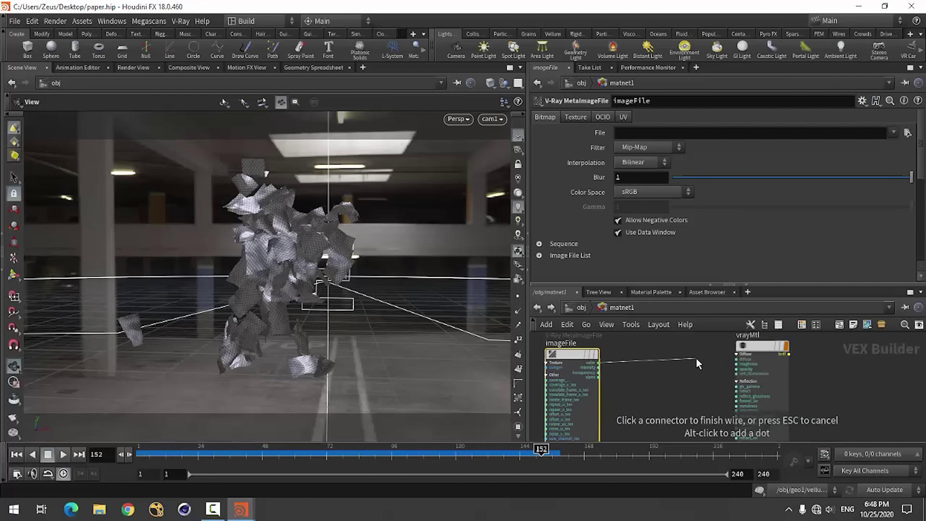
{"action": "scroll", "coordinate": [771, 352], "scroll_direction": "up", "scroll_amount": 2}
{"action": "left_click", "coordinate": [769, 337]}
{"action": "scroll", "coordinate": [742, 391], "scroll_direction": "down", "scroll_amount": 2}
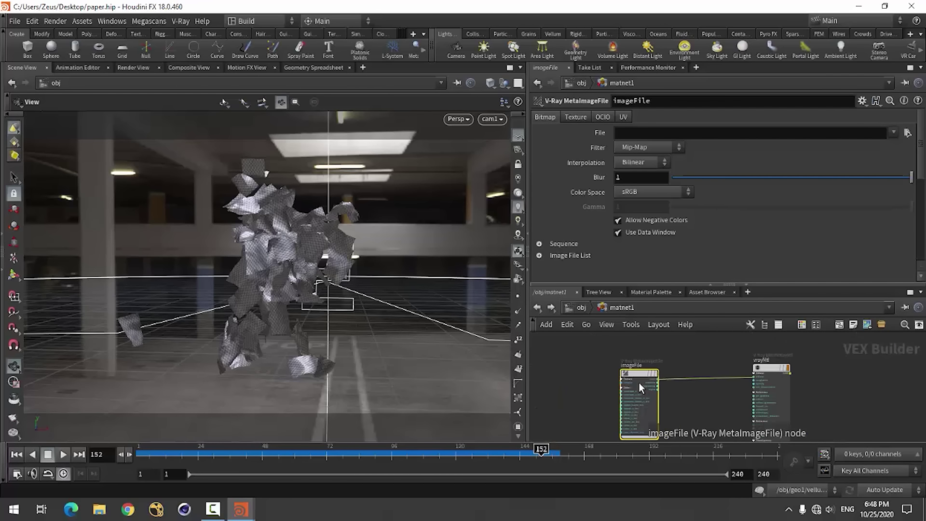
{"action": "scroll", "coordinate": [638, 383], "scroll_direction": "up", "scroll_amount": 3}
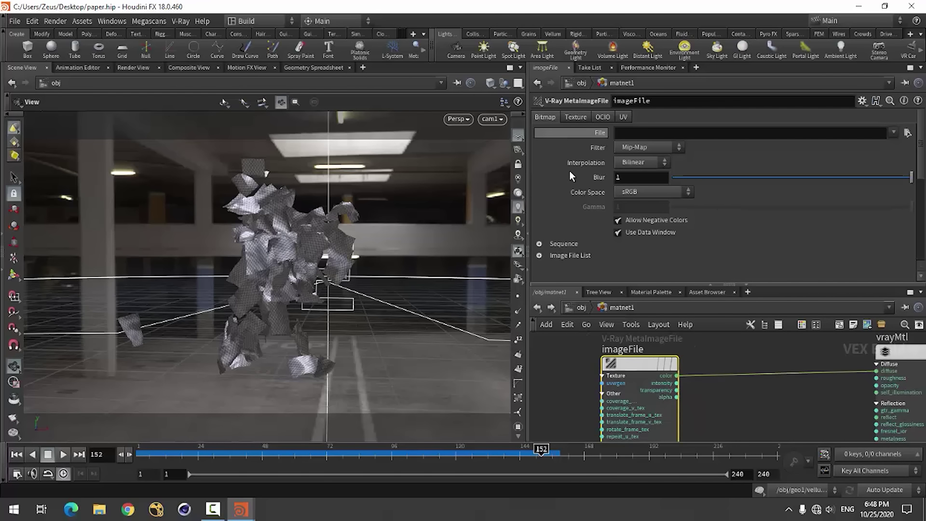
Step: Load Downloads/poster.jpg as the image file texture
{"action": "left_click", "coordinate": [907, 133]}
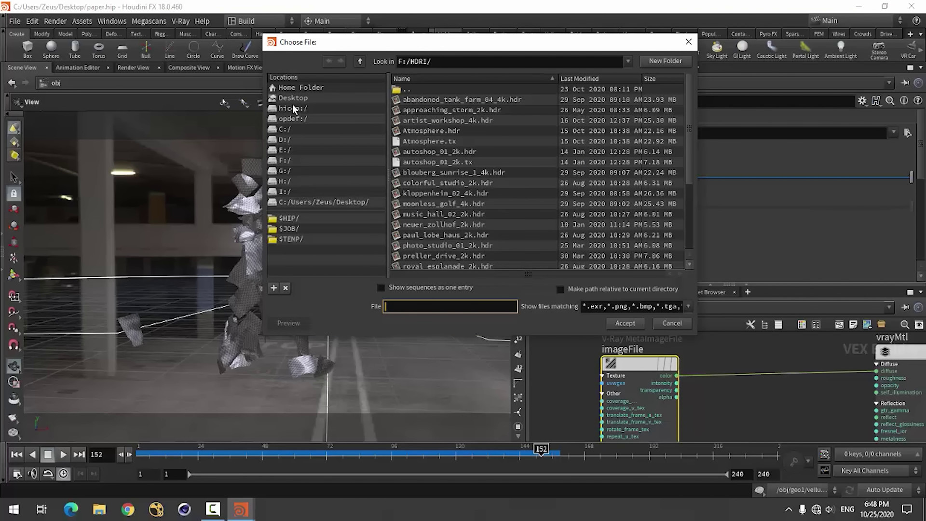
{"action": "left_click", "coordinate": [297, 203]}
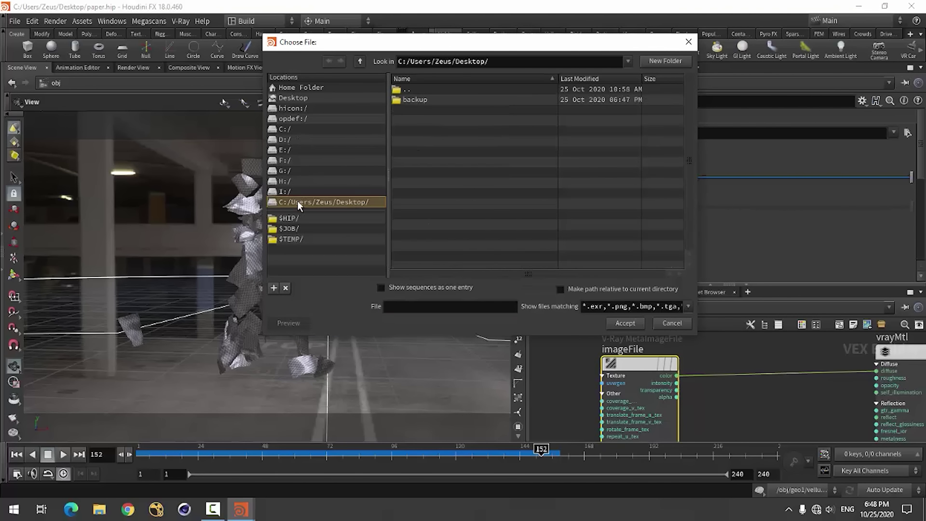
{"action": "left_click", "coordinate": [360, 61]}
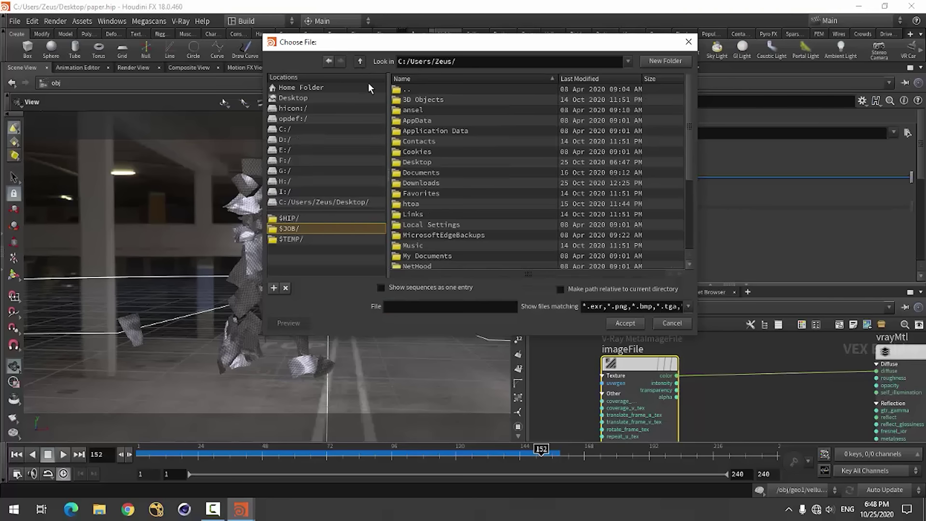
{"action": "double_click", "coordinate": [419, 184]}
{"action": "scroll", "coordinate": [511, 216], "scroll_direction": "down", "scroll_amount": 3}
{"action": "scroll", "coordinate": [511, 216], "scroll_direction": "down", "scroll_amount": 3}
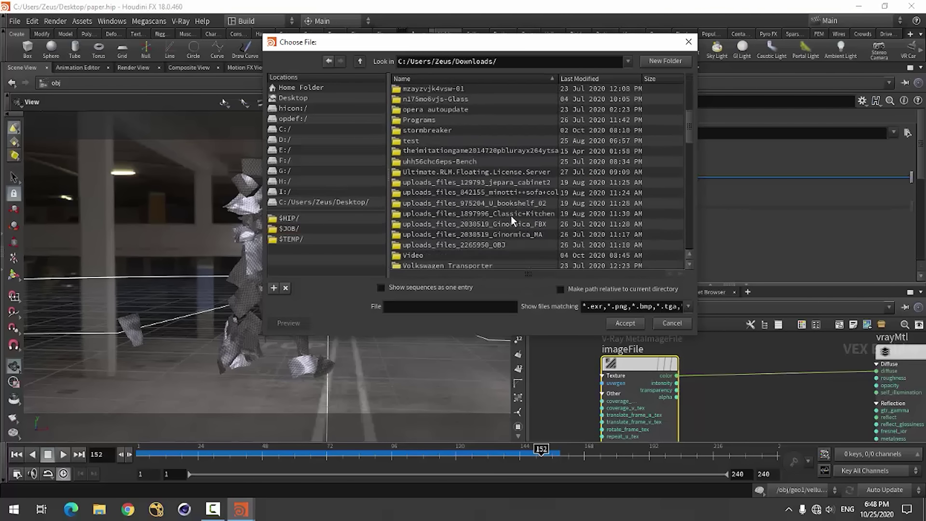
{"action": "scroll", "coordinate": [511, 215], "scroll_direction": "down", "scroll_amount": 3}
{"action": "scroll", "coordinate": [511, 215], "scroll_direction": "down", "scroll_amount": 3}
{"action": "scroll", "coordinate": [511, 216], "scroll_direction": "down", "scroll_amount": 3}
{"action": "scroll", "coordinate": [511, 215], "scroll_direction": "down", "scroll_amount": 3}
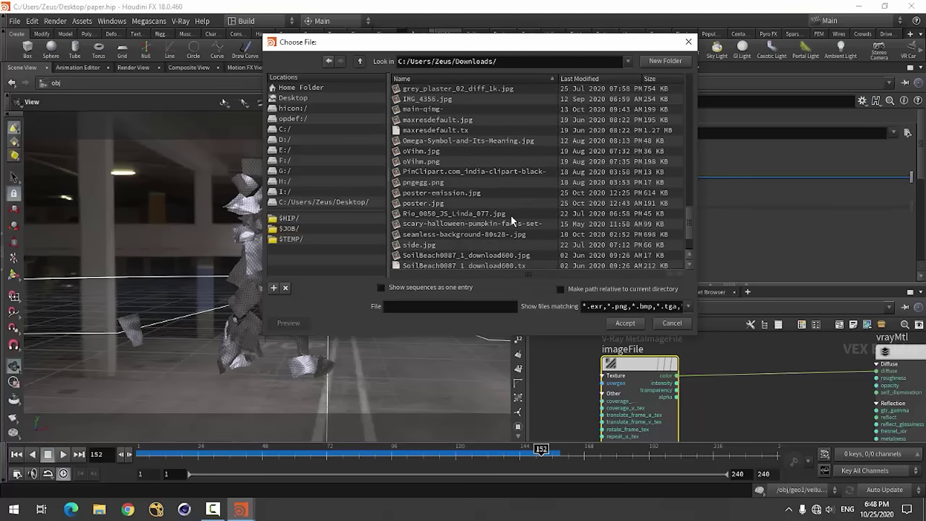
{"action": "left_click", "coordinate": [417, 204]}
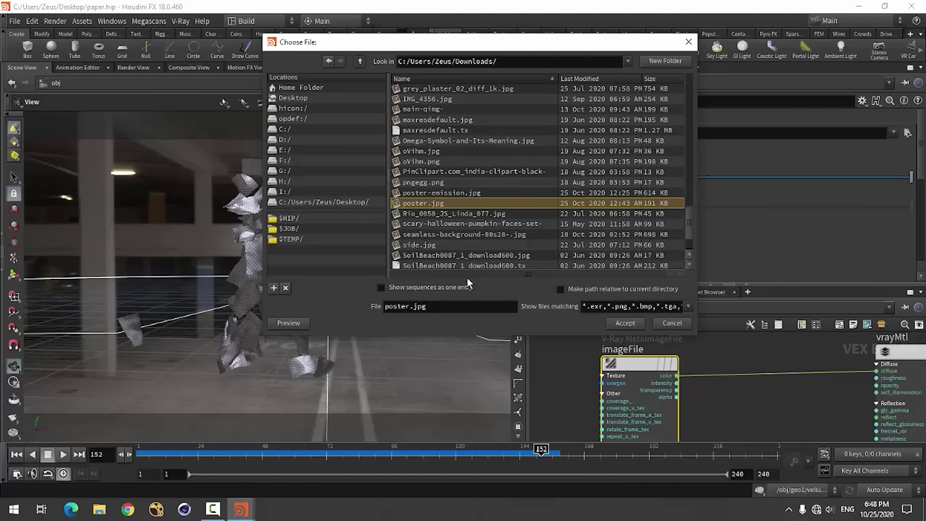
{"action": "left_click", "coordinate": [626, 323]}
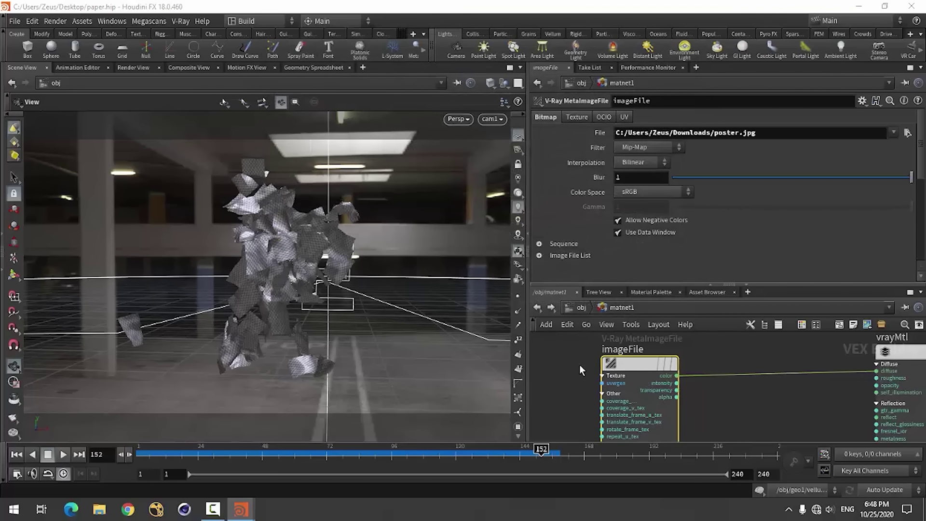
Step: Assign /obj/matnet1/vrayMtl as geo1's material
{"action": "left_click", "coordinate": [538, 308]}
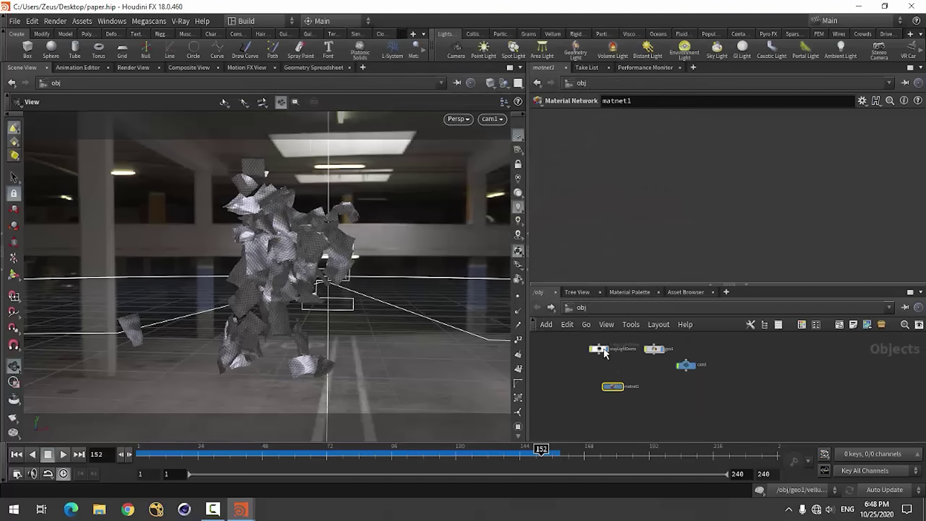
{"action": "left_click", "coordinate": [654, 348]}
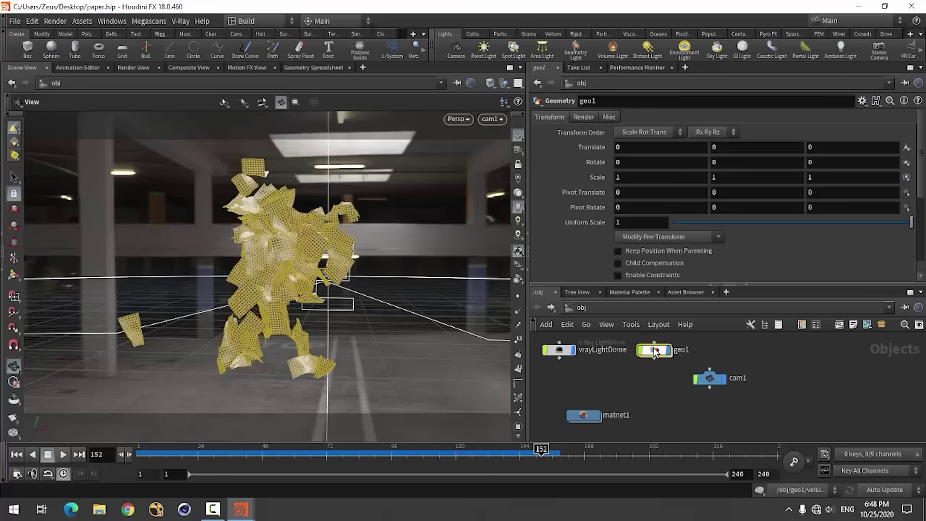
{"action": "left_click", "coordinate": [585, 116]}
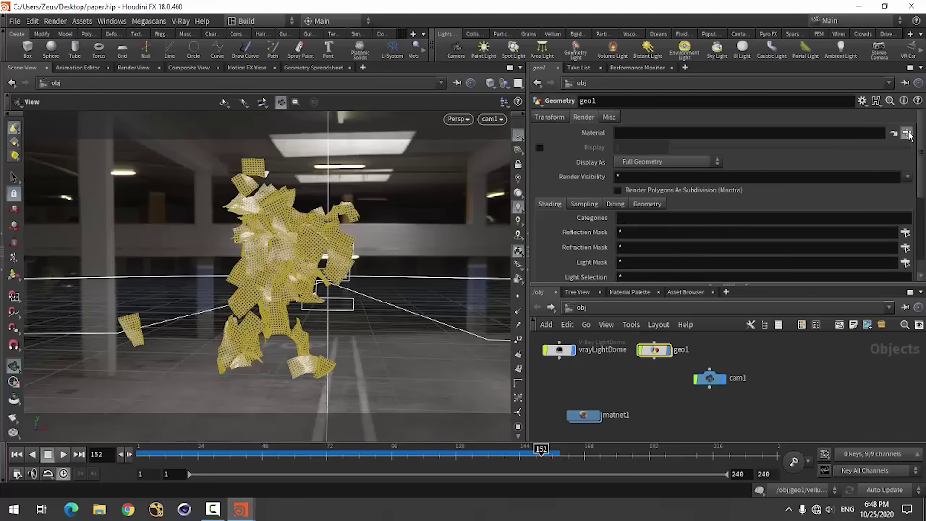
{"action": "left_click", "coordinate": [907, 133]}
{"action": "scroll", "coordinate": [882, 148], "scroll_direction": "down", "scroll_amount": 4}
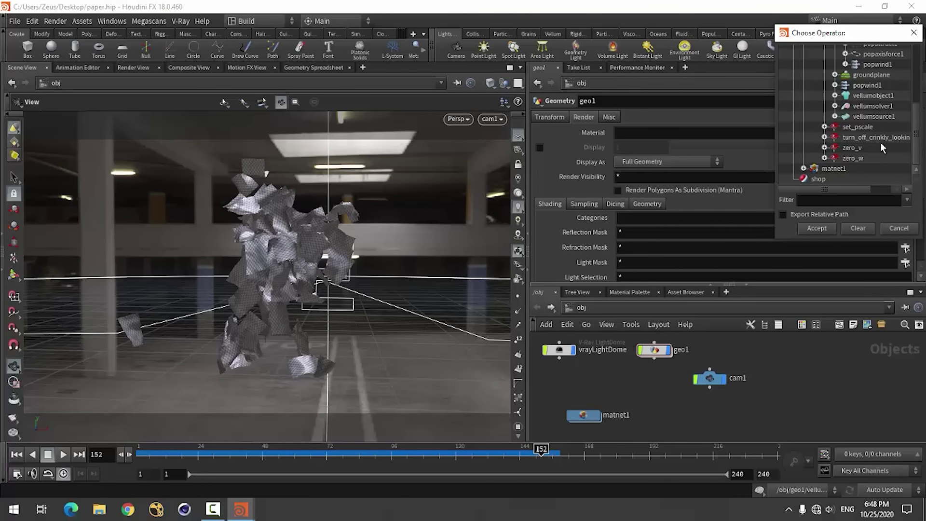
{"action": "left_click", "coordinate": [804, 168]}
{"action": "left_click", "coordinate": [842, 178]}
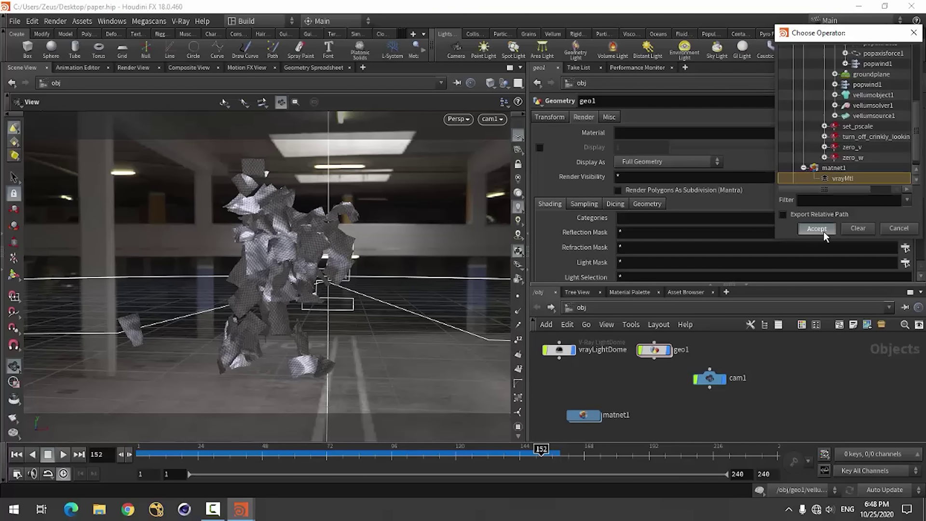
{"action": "left_click", "coordinate": [823, 231]}
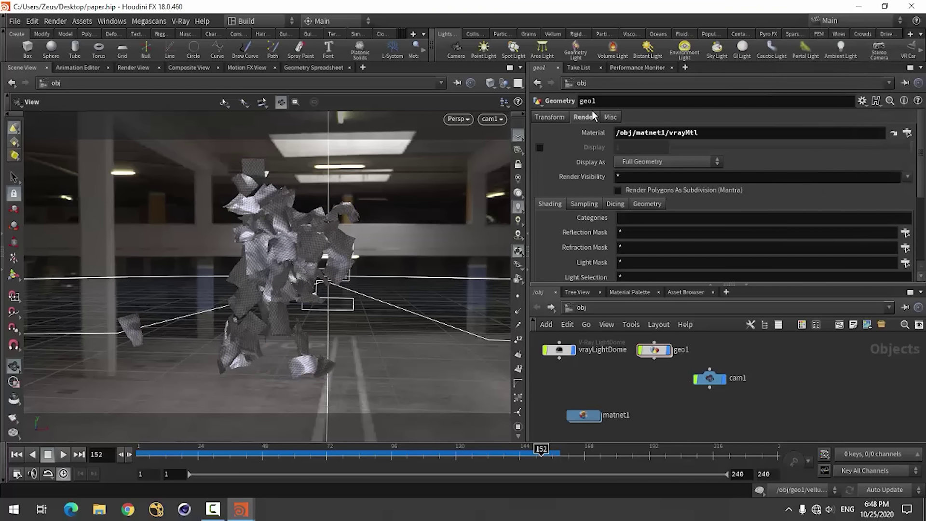
Step: Set geo1's Render As Points to No Point Rendering
{"action": "left_click", "coordinate": [643, 206]}
{"action": "scroll", "coordinate": [622, 226], "scroll_direction": "down", "scroll_amount": 3}
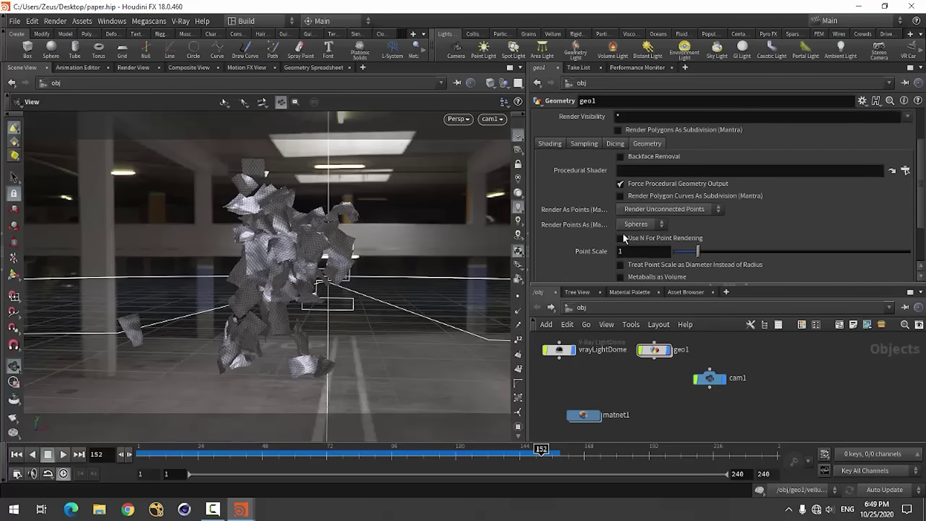
{"action": "left_click", "coordinate": [643, 210]}
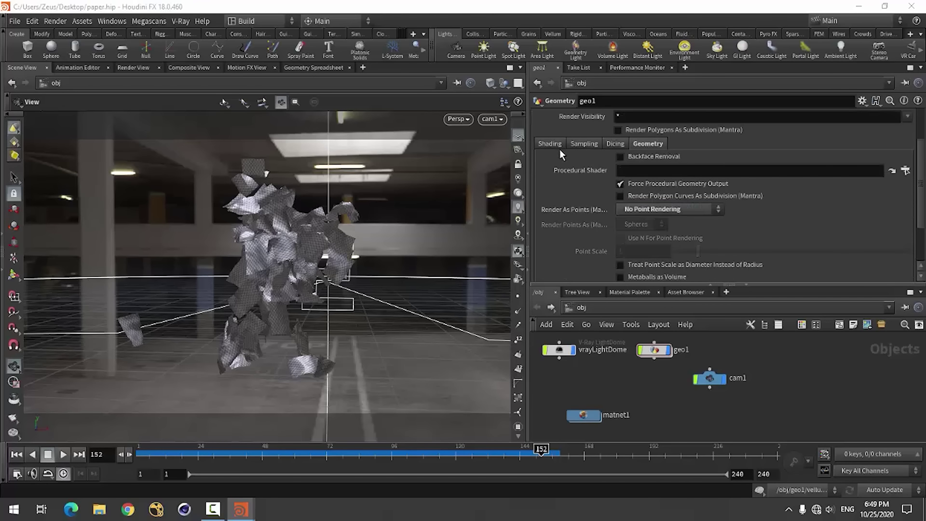
Step: Start a V-Ray Render VFB IPR render of the paper figure
{"action": "left_click", "coordinate": [181, 22]}
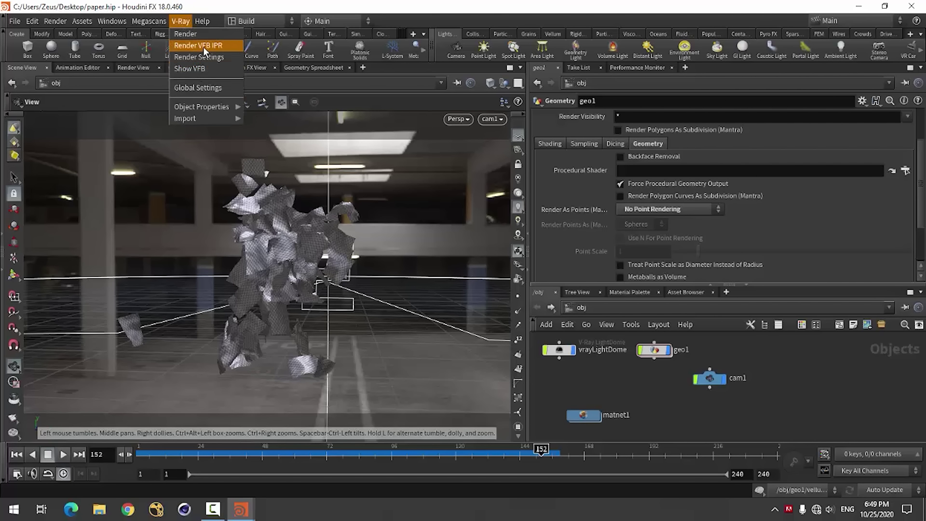
{"action": "left_click", "coordinate": [204, 45]}
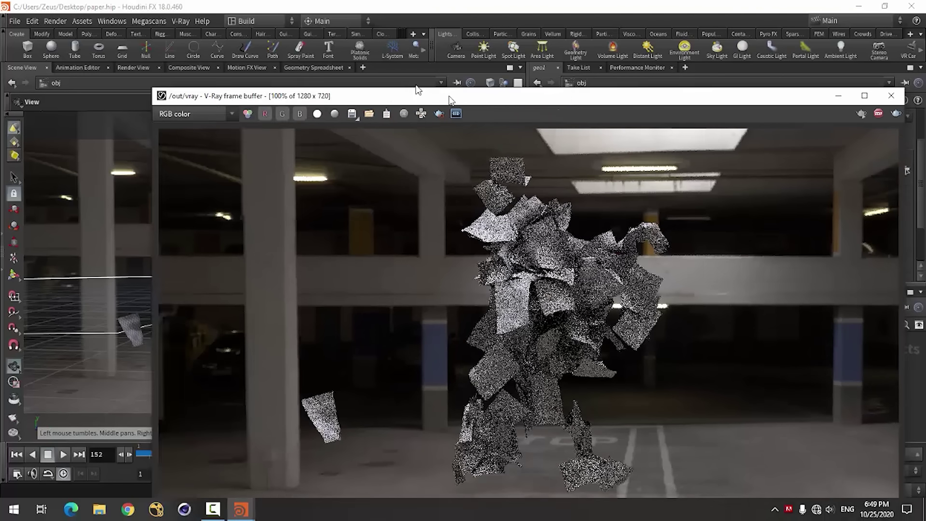
{"action": "left_click_drag", "start_coordinate": [570, 114], "coordinate": [352, 45]}
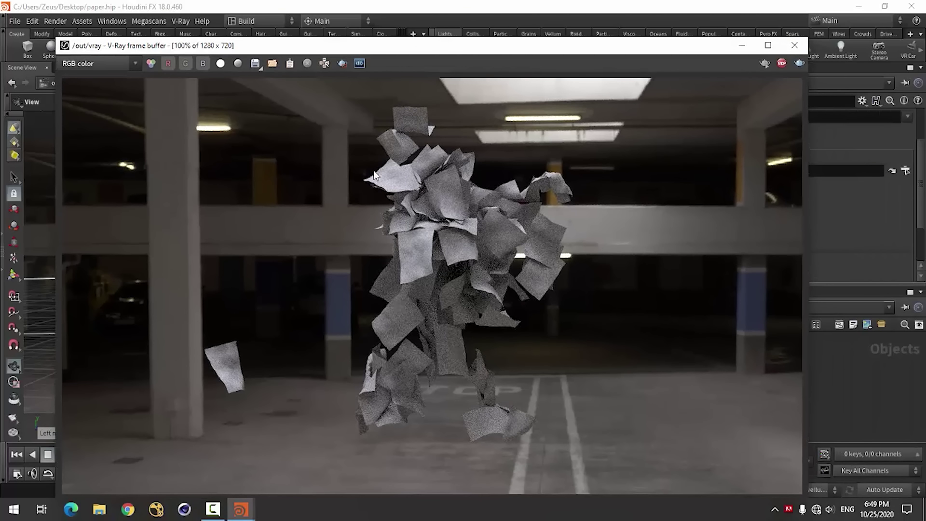
Step: Stop the IPR render and minimize the frame buffer window
{"action": "left_click", "coordinate": [782, 65]}
{"action": "left_click_drag", "start_coordinate": [724, 53], "coordinate": [651, 46]}
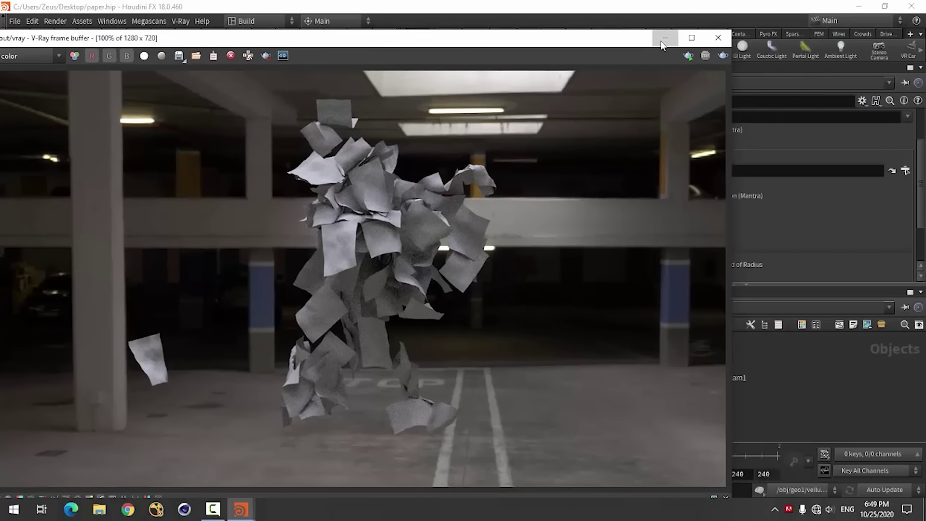
{"action": "left_click", "coordinate": [666, 38]}
Step: Scrub to frame 108, then bypass uvquickshade1 inside geo1
{"action": "left_click", "coordinate": [294, 451]}
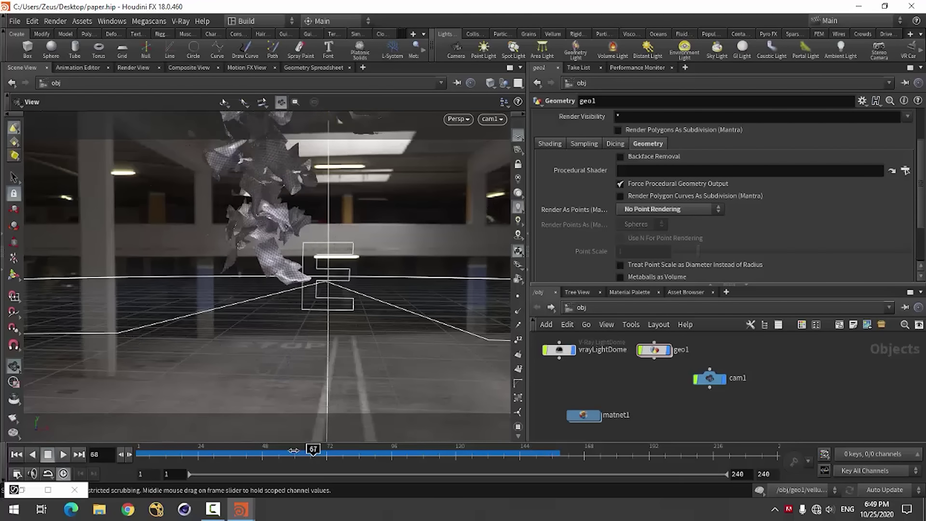
{"action": "left_click_drag", "start_coordinate": [294, 450], "coordinate": [423, 450]}
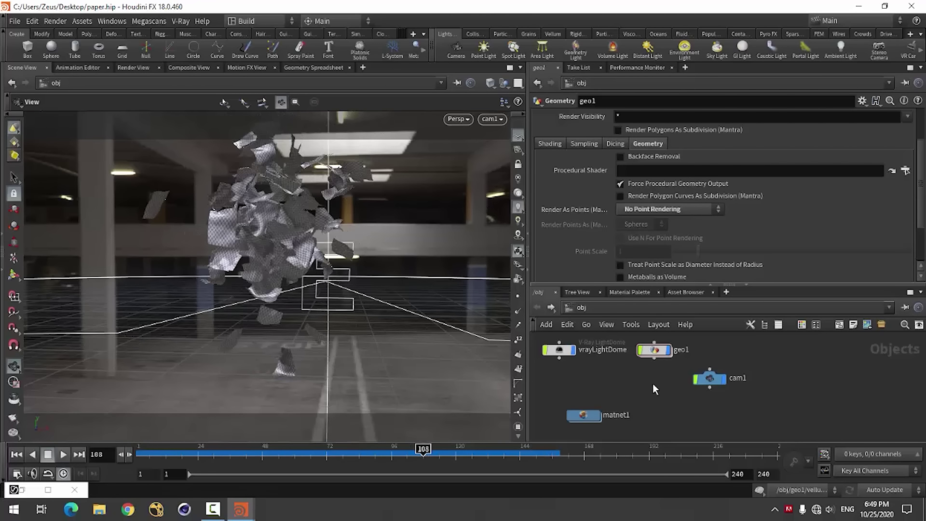
{"action": "scroll", "coordinate": [551, 193], "scroll_direction": "up", "scroll_amount": 3}
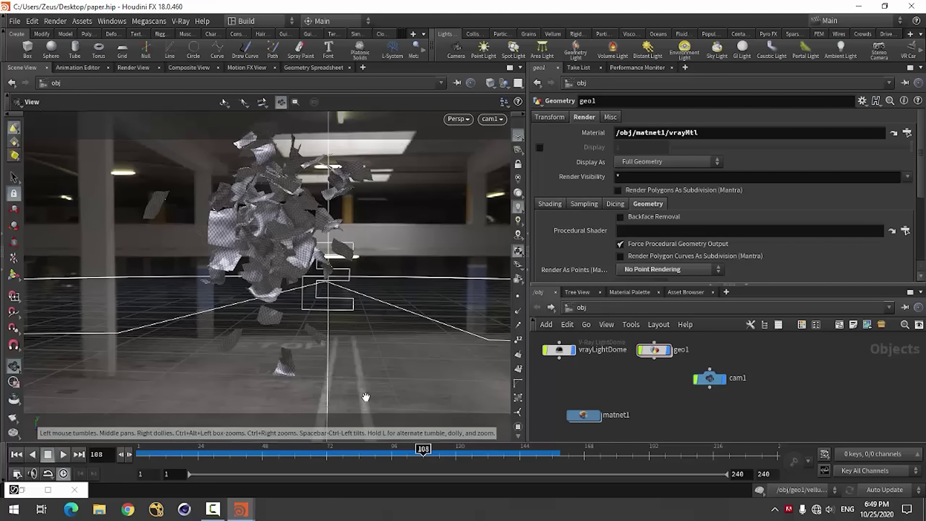
{"action": "double_click", "coordinate": [655, 350]}
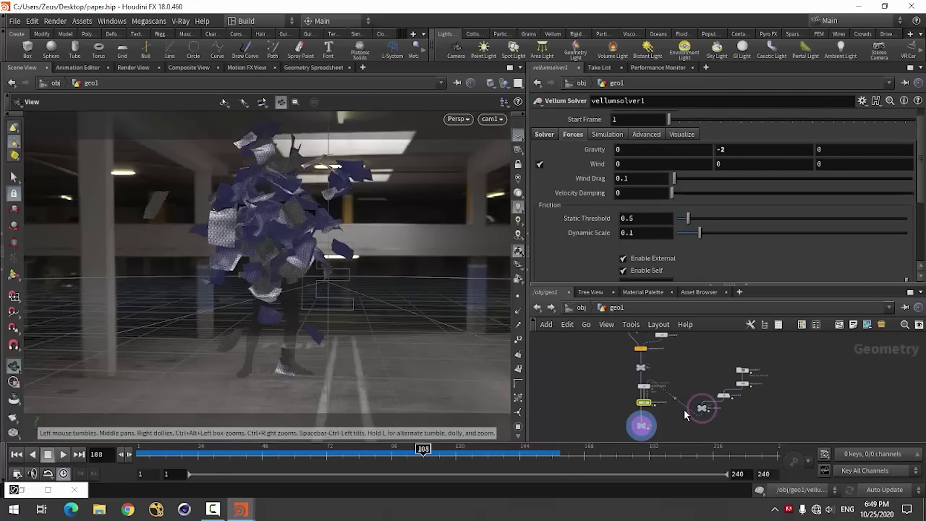
{"action": "scroll", "coordinate": [626, 418], "scroll_direction": "up", "scroll_amount": 3}
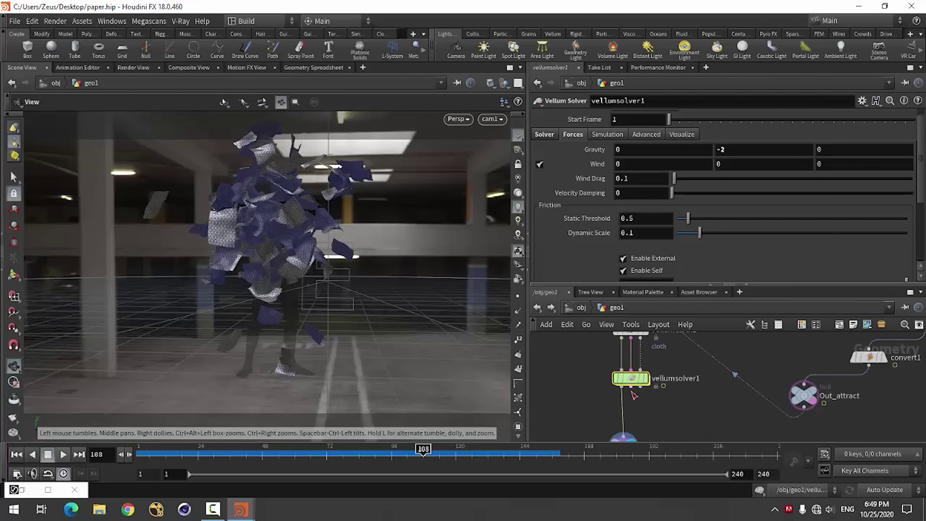
{"action": "scroll", "coordinate": [599, 415], "scroll_direction": "down", "scroll_amount": 3}
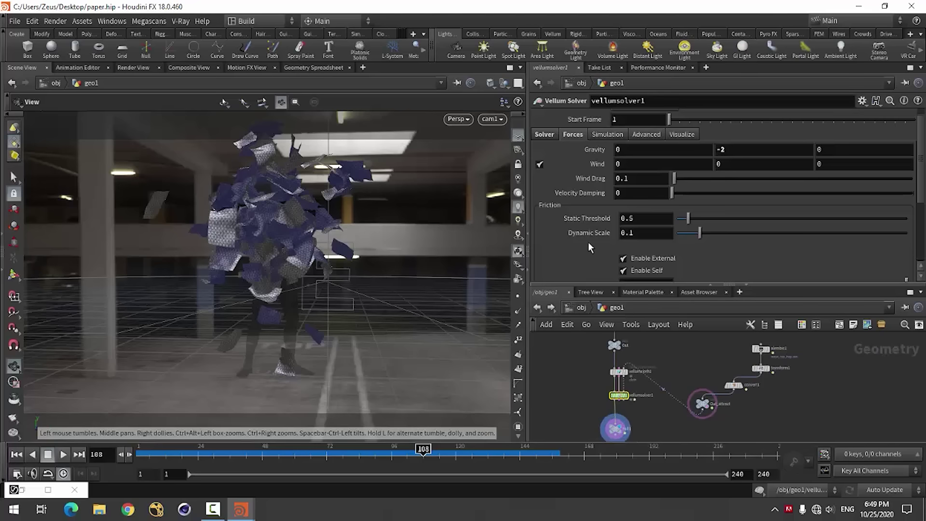
{"action": "scroll", "coordinate": [590, 247], "scroll_direction": "up", "scroll_amount": 1}
{"action": "scroll", "coordinate": [626, 409], "scroll_direction": "down", "scroll_amount": 3}
{"action": "scroll", "coordinate": [615, 362], "scroll_direction": "up", "scroll_amount": 3}
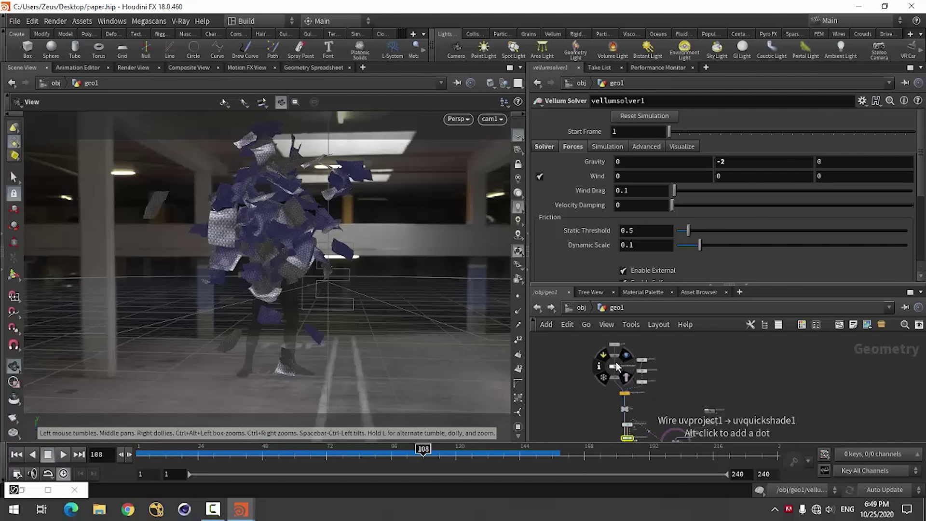
{"action": "scroll", "coordinate": [614, 352], "scroll_direction": "up", "scroll_amount": 2}
{"action": "scroll", "coordinate": [604, 392], "scroll_direction": "up", "scroll_amount": 3}
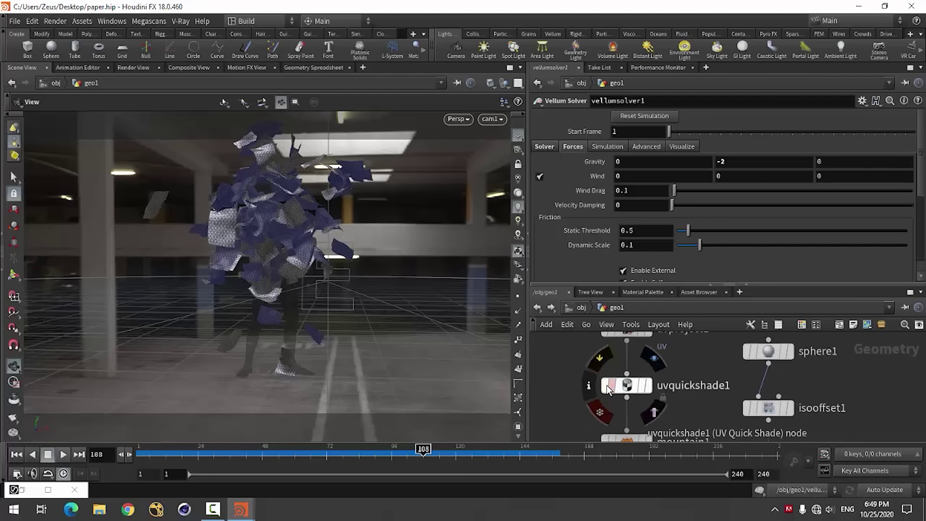
{"action": "left_click", "coordinate": [604, 386]}
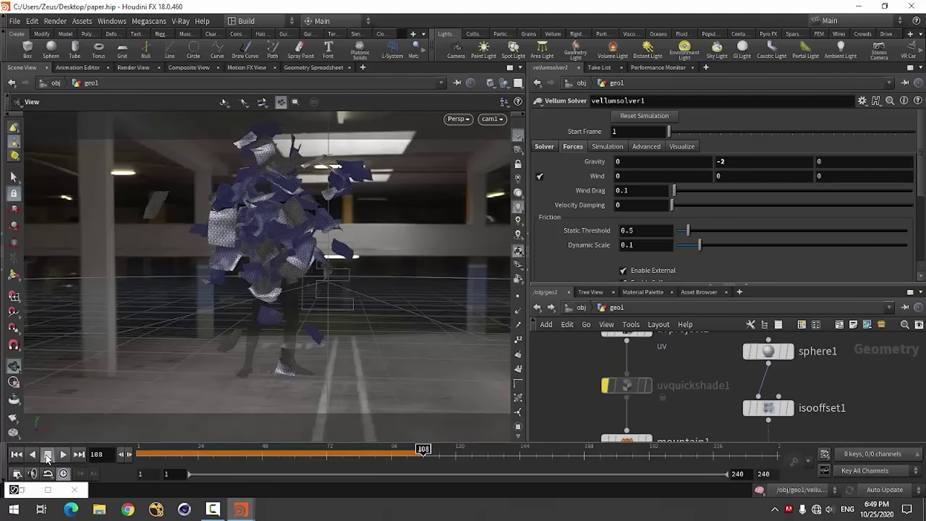
Step: Re-run the simulation from frame 1 to frame 71 and restore the frame buffer
{"action": "left_click", "coordinate": [17, 455]}
{"action": "left_click", "coordinate": [62, 456]}
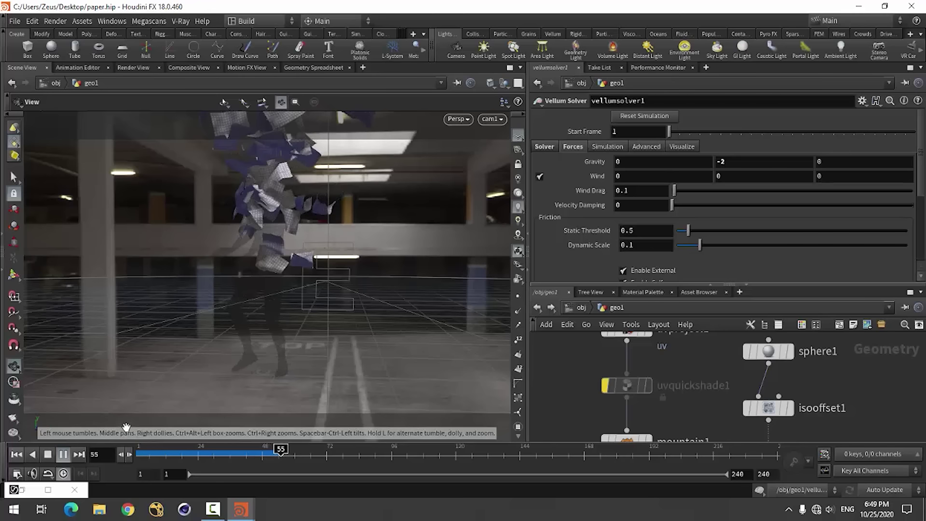
{"action": "left_click", "coordinate": [45, 456]}
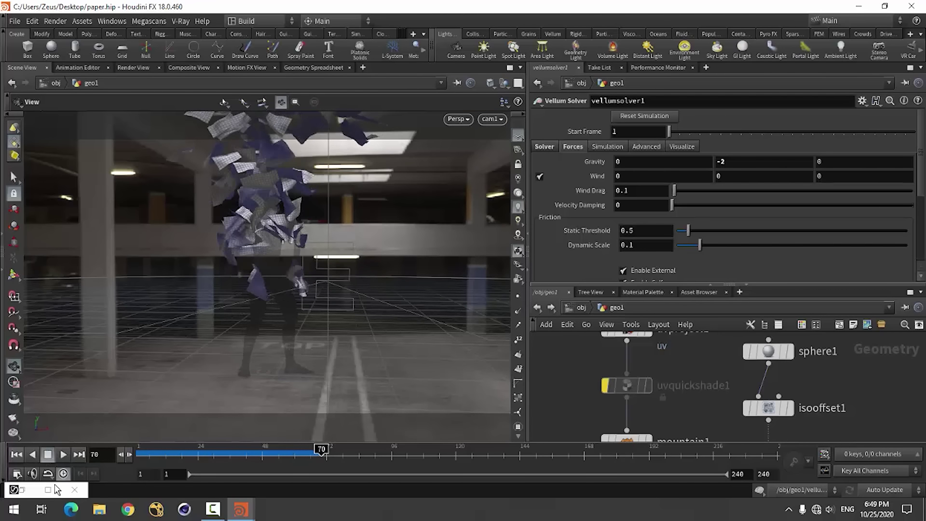
{"action": "left_click", "coordinate": [25, 493]}
Step: Render frame 71 in the V-Ray frame buffer, then minimize it
{"action": "left_click_drag", "start_coordinate": [192, 44], "coordinate": [322, 27]}
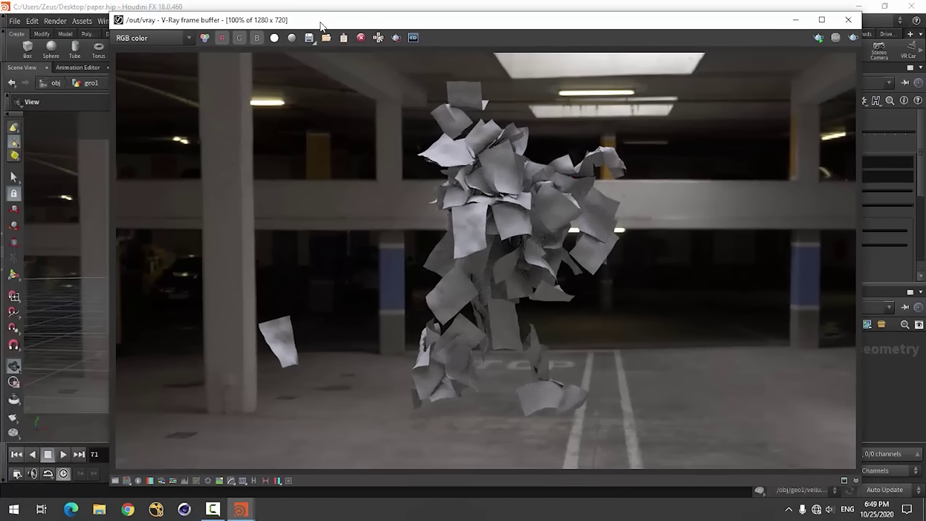
{"action": "left_click", "coordinate": [853, 38]}
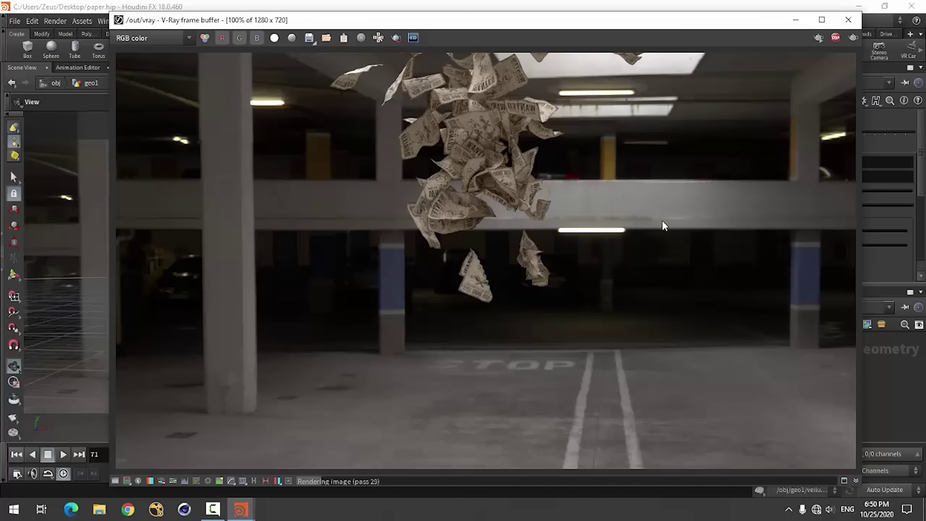
{"action": "left_click", "coordinate": [796, 20]}
Step: Play on to frame 87, orbit the view and render again in the frame buffer
{"action": "left_click", "coordinate": [63, 456]}
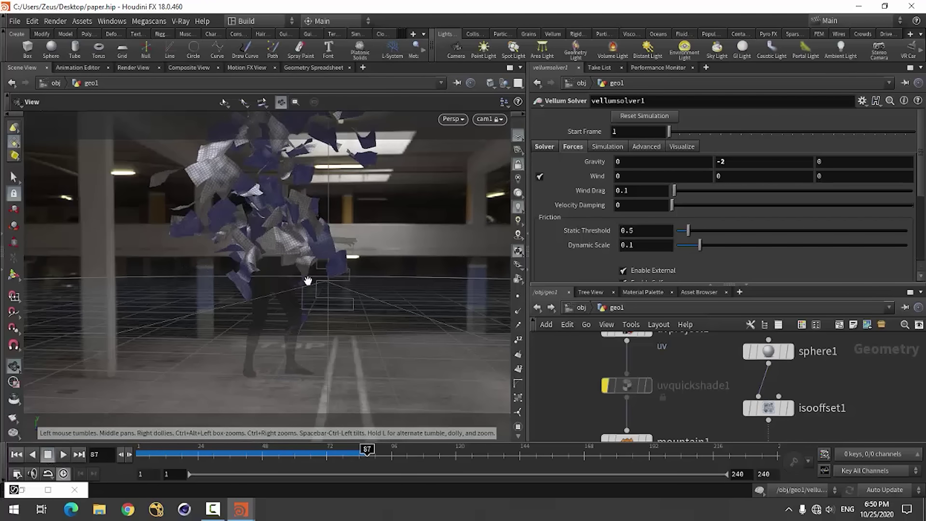
{"action": "mouse_move", "coordinate": [308, 280]}
{"action": "left_mouse_down"}
{"action": "mouse_move", "coordinate": [431, 259]}
{"action": "mouse_move", "coordinate": [386, 292]}
{"action": "mouse_move", "coordinate": [357, 292]}
{"action": "mouse_move", "coordinate": [397, 296]}
{"action": "mouse_move", "coordinate": [393, 304]}
{"action": "left_mouse_up"}
{"action": "left_click", "coordinate": [28, 497]}
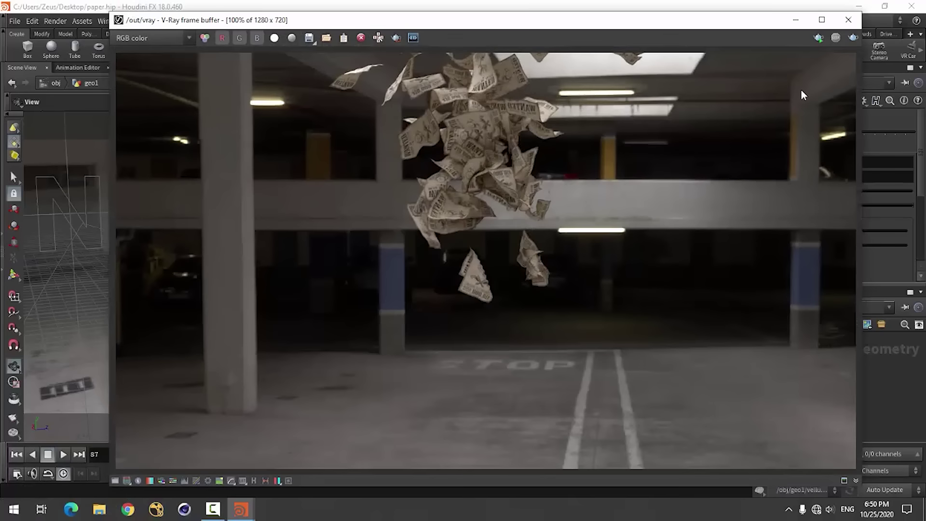
{"action": "left_click", "coordinate": [852, 39]}
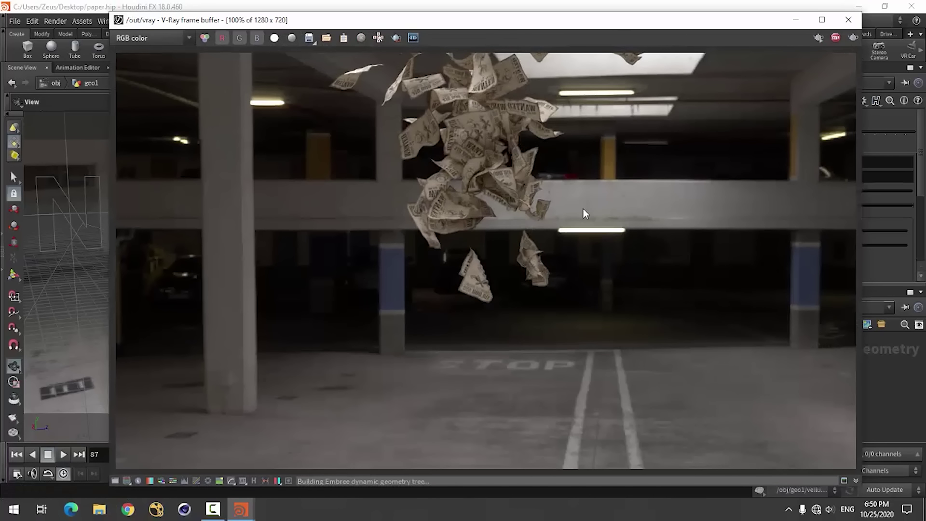